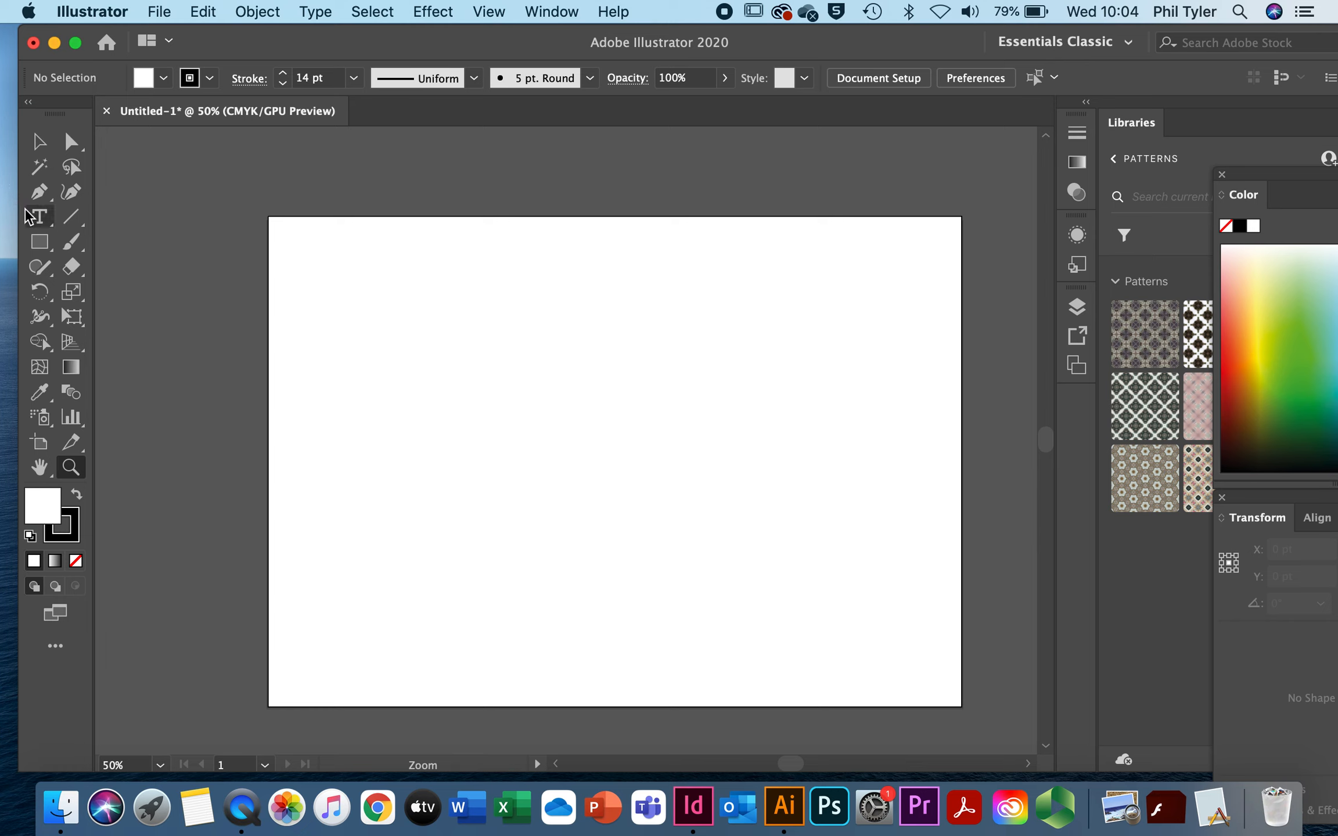
Draw a rectangle about 348 pt wide and 275 pt high in the upper-left part of the artboard
click(39, 241)
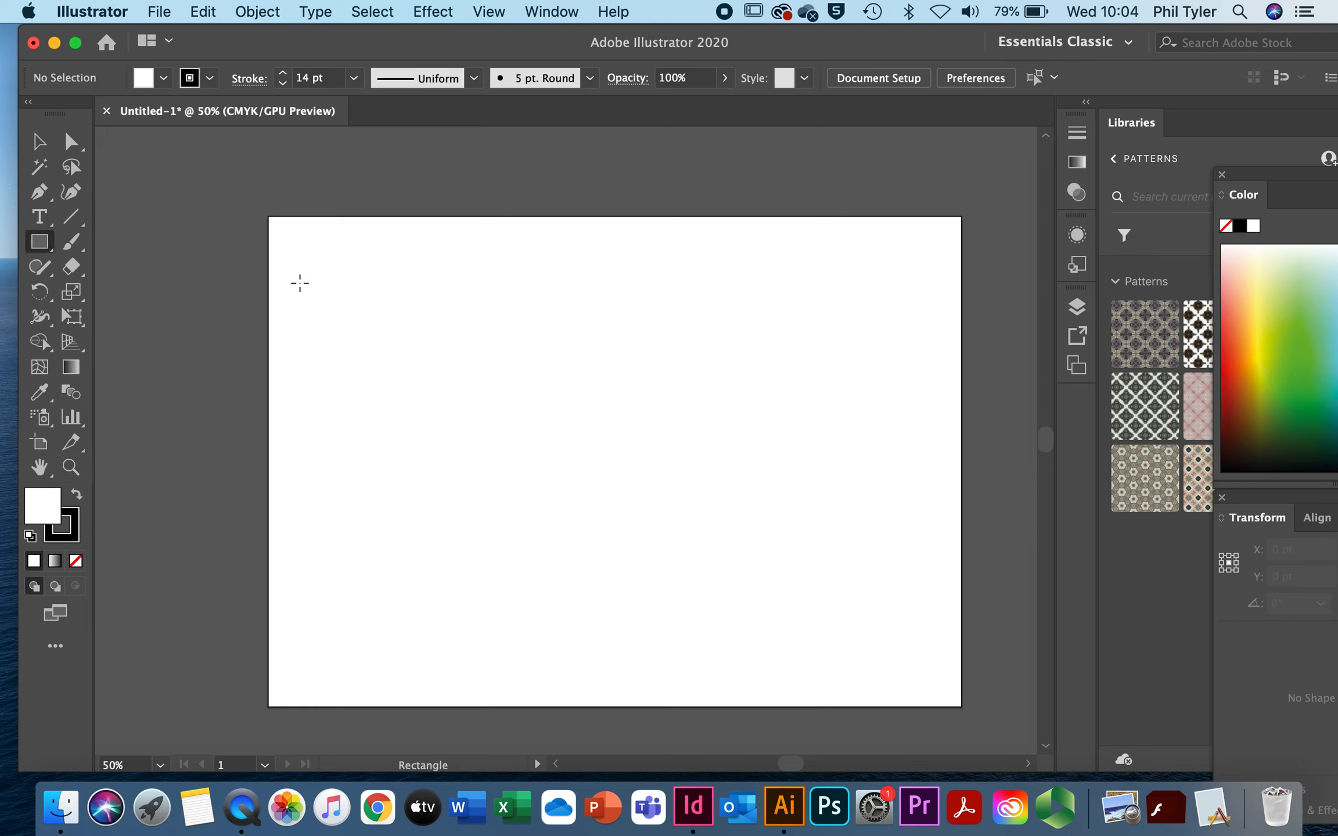
drag(299, 282, 585, 509)
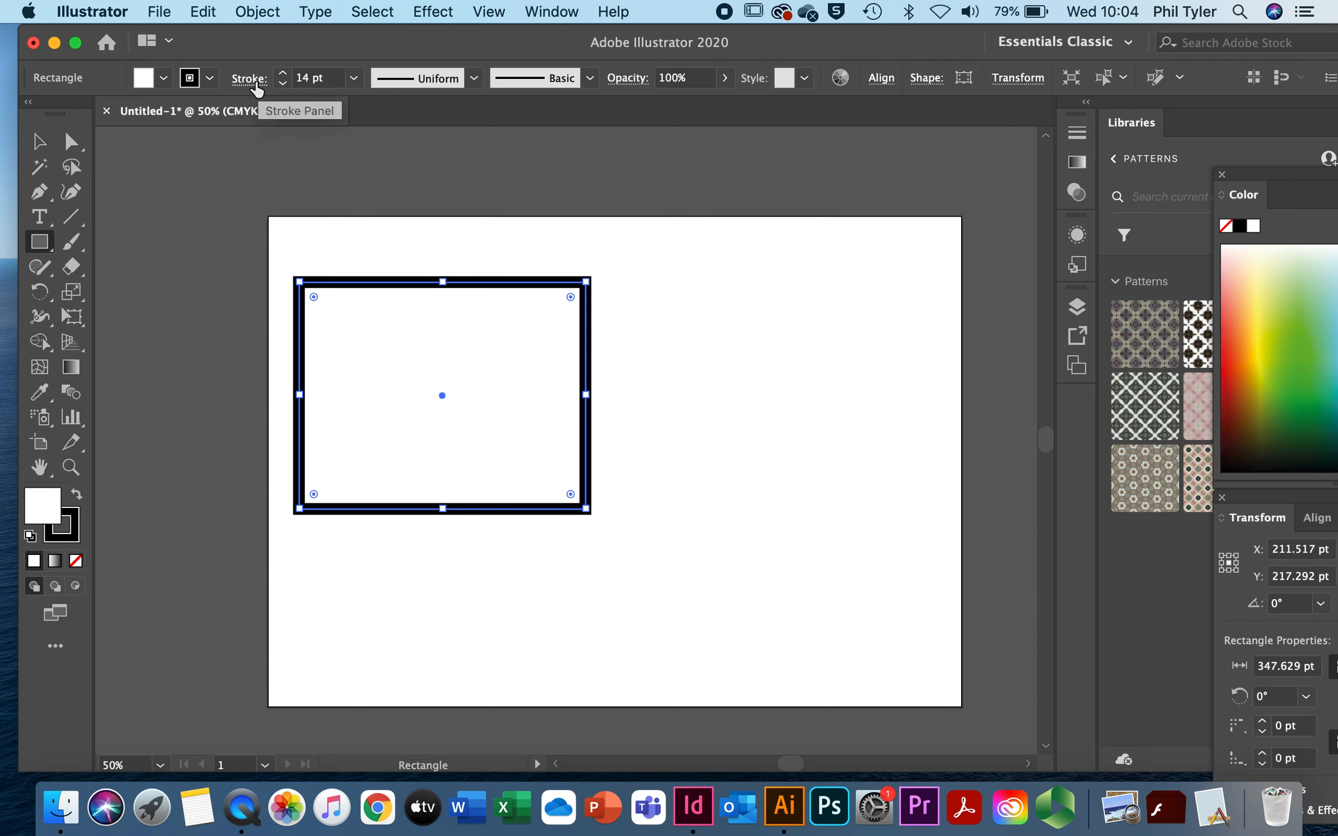
Try stroke weights of 2 pt and 0.25 pt on the rectangle
click(354, 79)
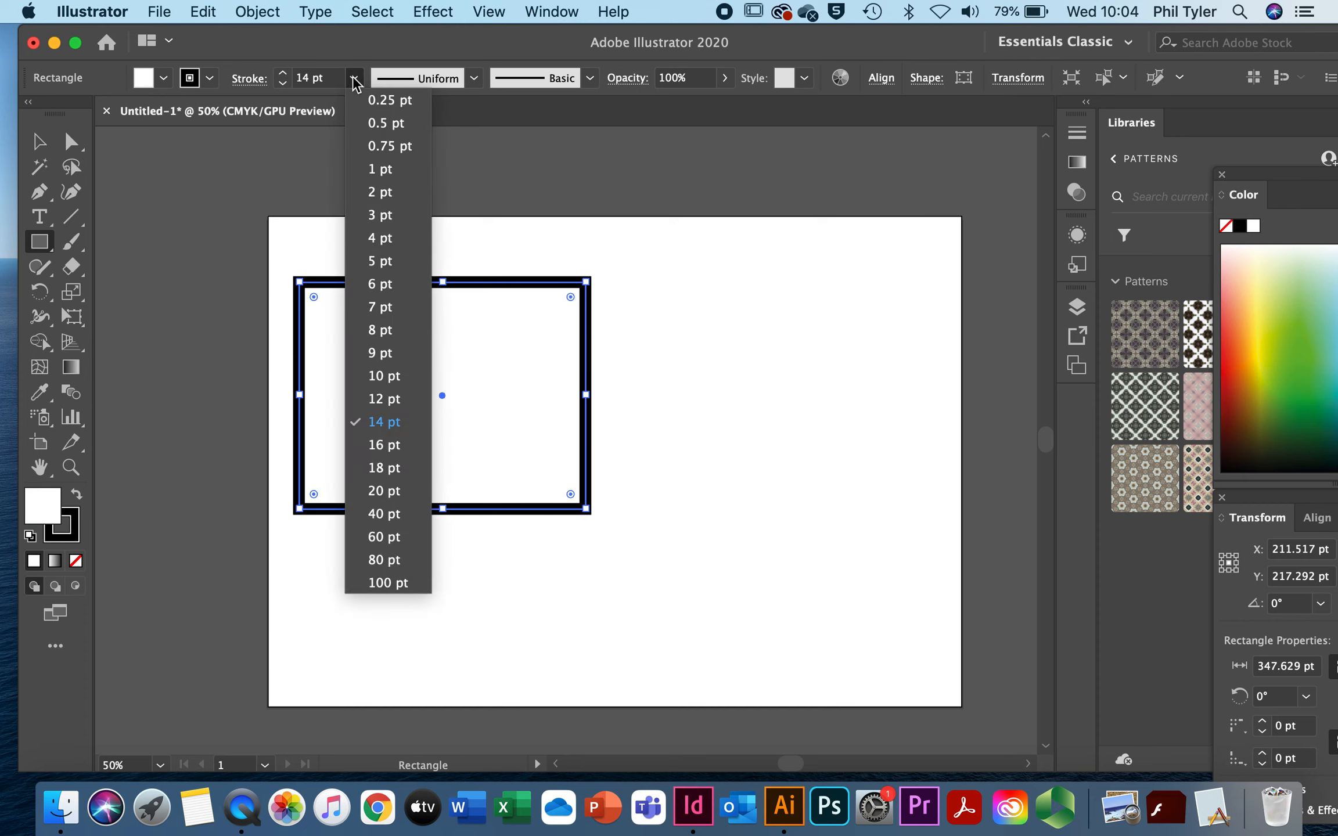
click(380, 192)
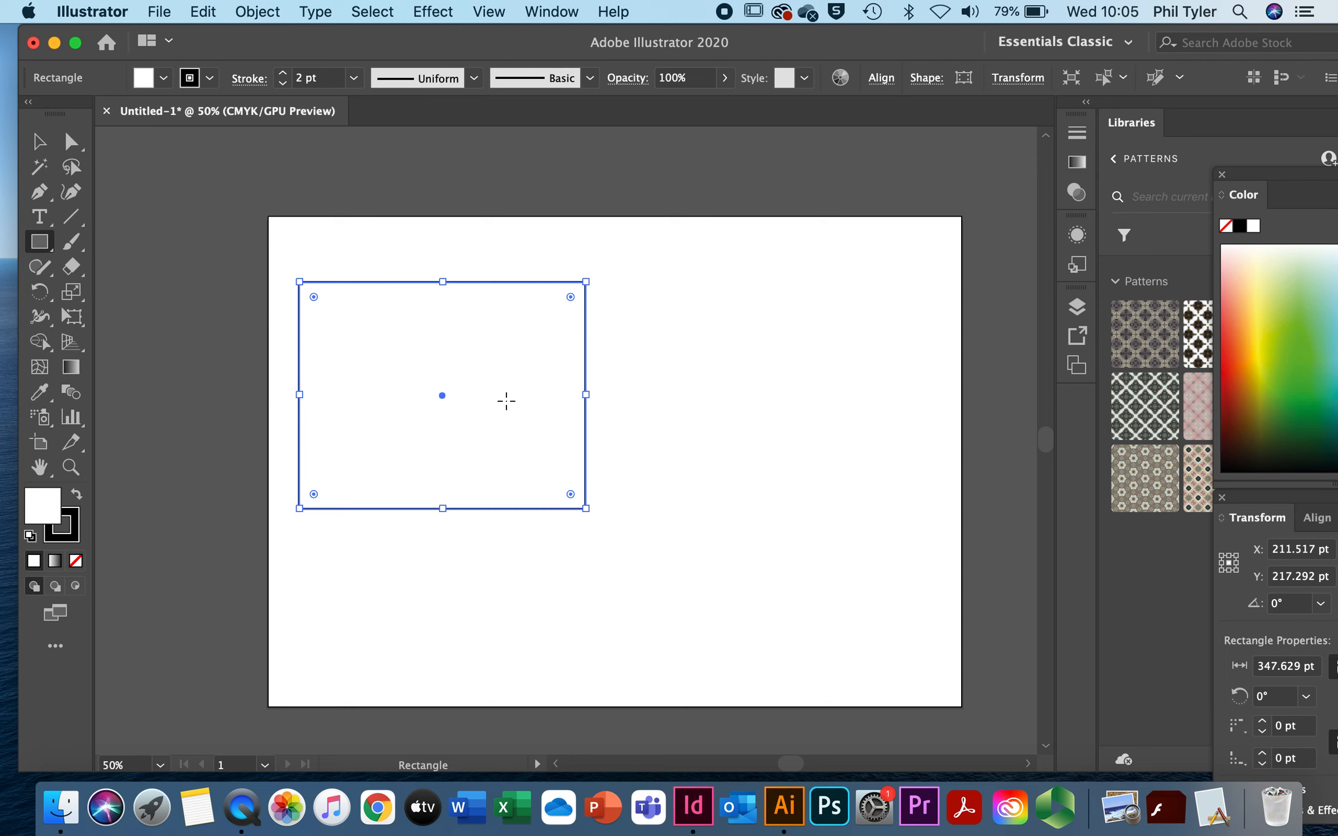
click(354, 84)
click(375, 97)
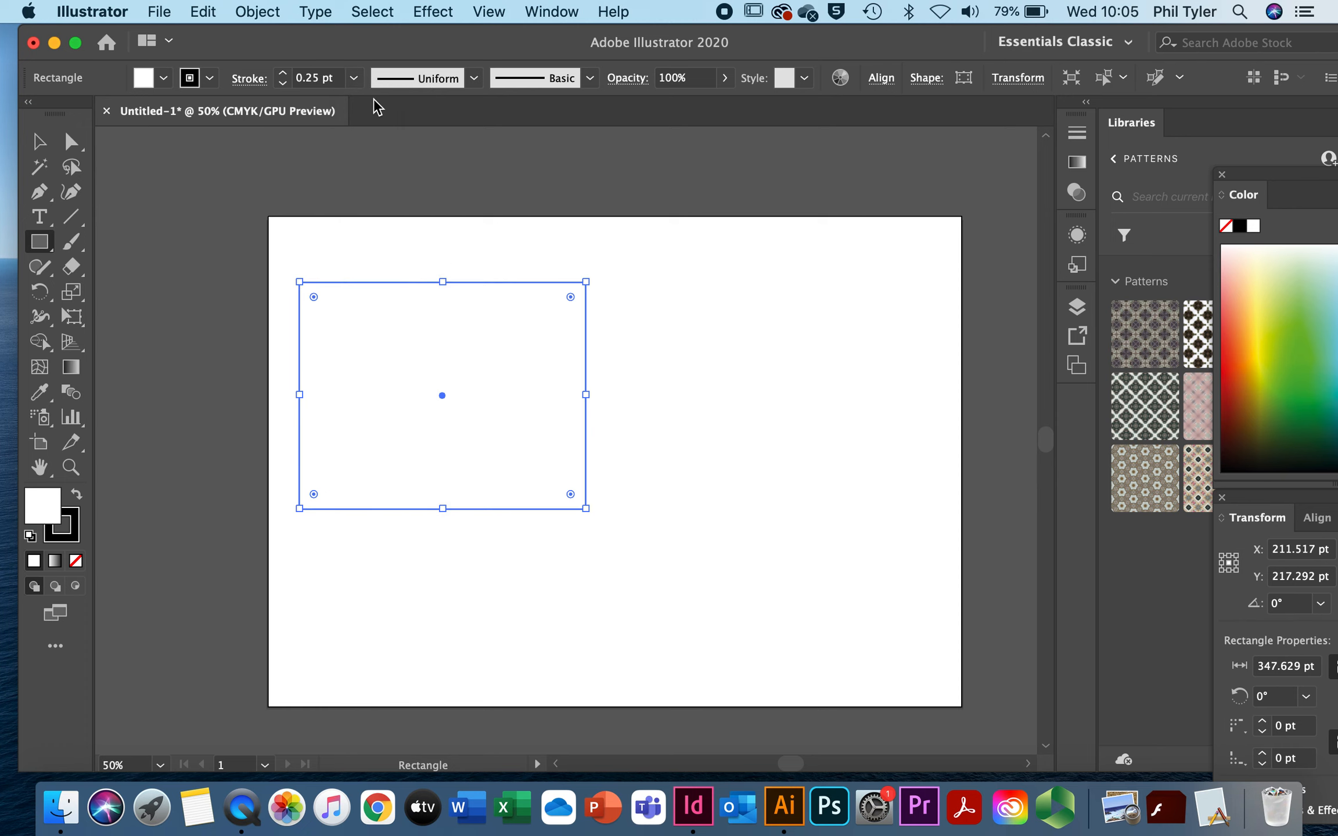
Set the rectangle's stroke weight to 80 pt and fine-tune it in small increments to 62 pt
click(353, 80)
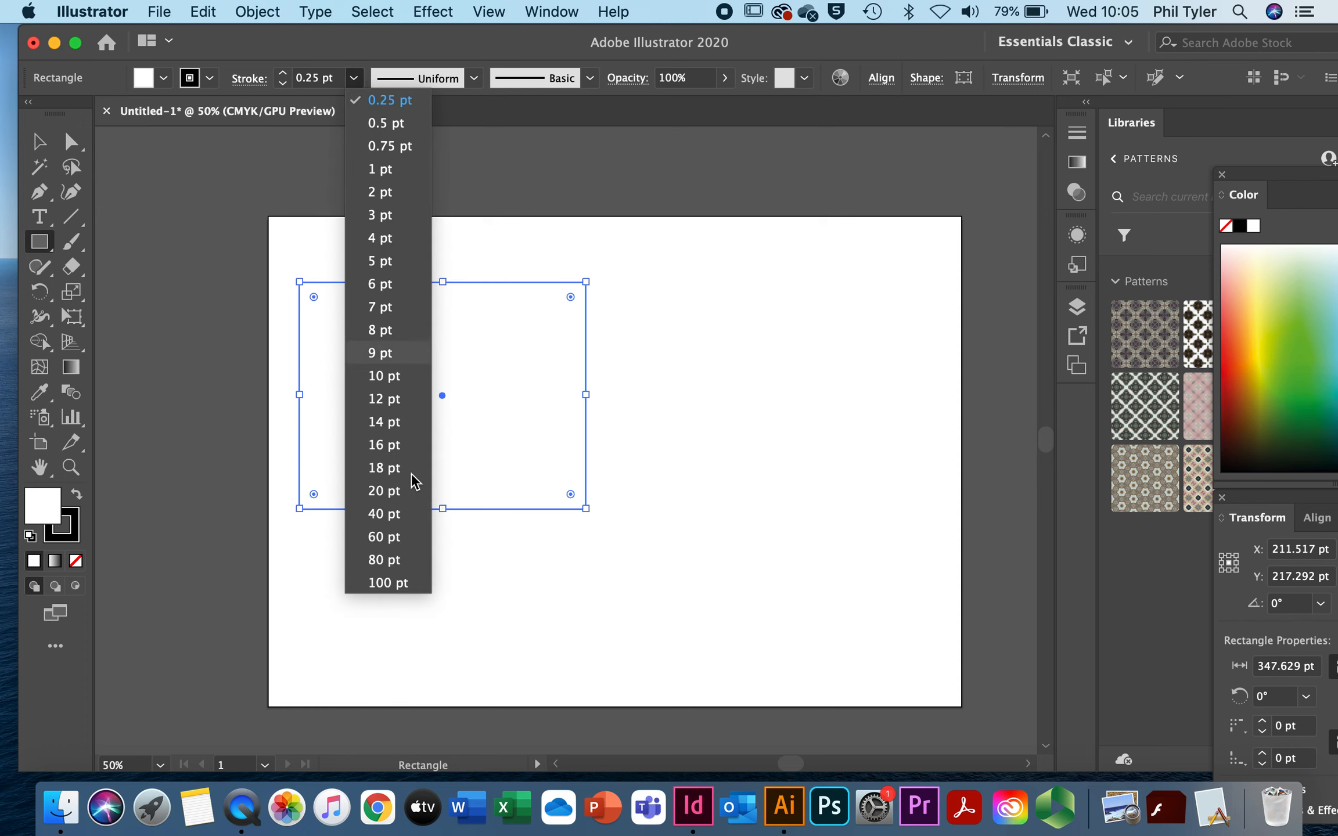
click(384, 560)
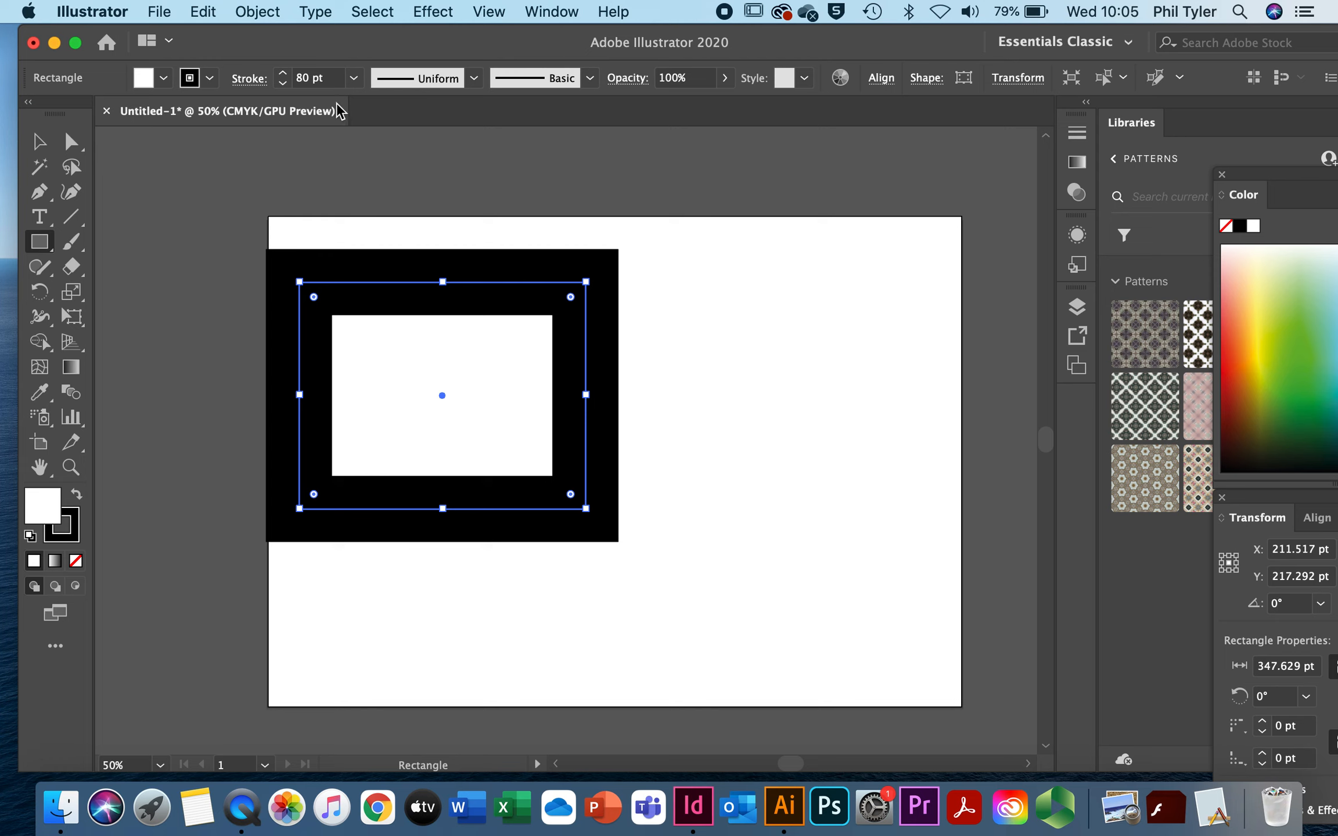
click(283, 74)
click(282, 74)
click(283, 74)
click(283, 74)
click(283, 73)
click(283, 83)
click(283, 83)
click(283, 83)
click(283, 83)
click(283, 83)
click(283, 83)
click(283, 83)
click(283, 83)
click(283, 83)
click(283, 83)
click(283, 83)
click(283, 83)
click(283, 83)
click(283, 83)
click(282, 83)
click(283, 83)
click(283, 83)
click(282, 83)
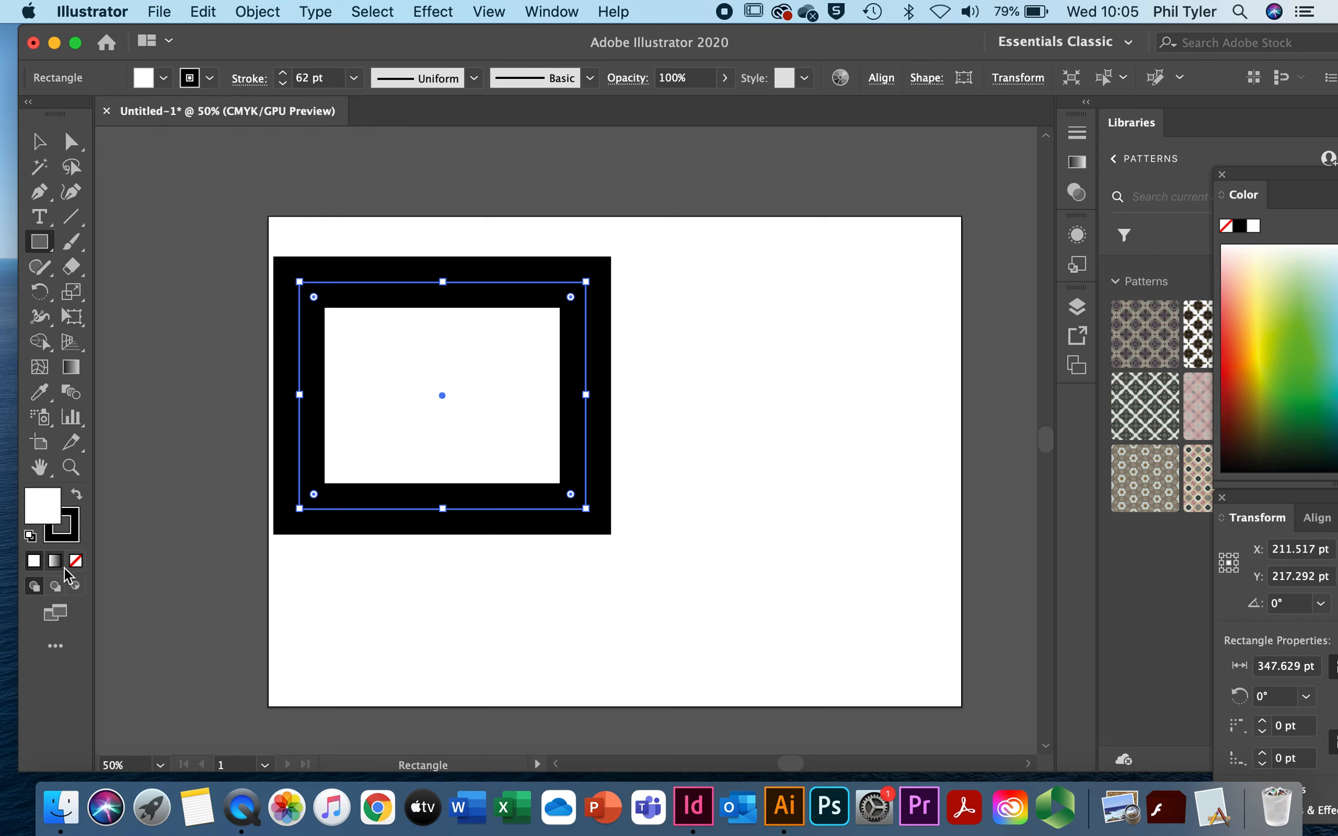
Try bright blue, medium blue (C=85 M=50 Y=0 K=0) and dark navy swatches on the rectangle's stroke
click(190, 77)
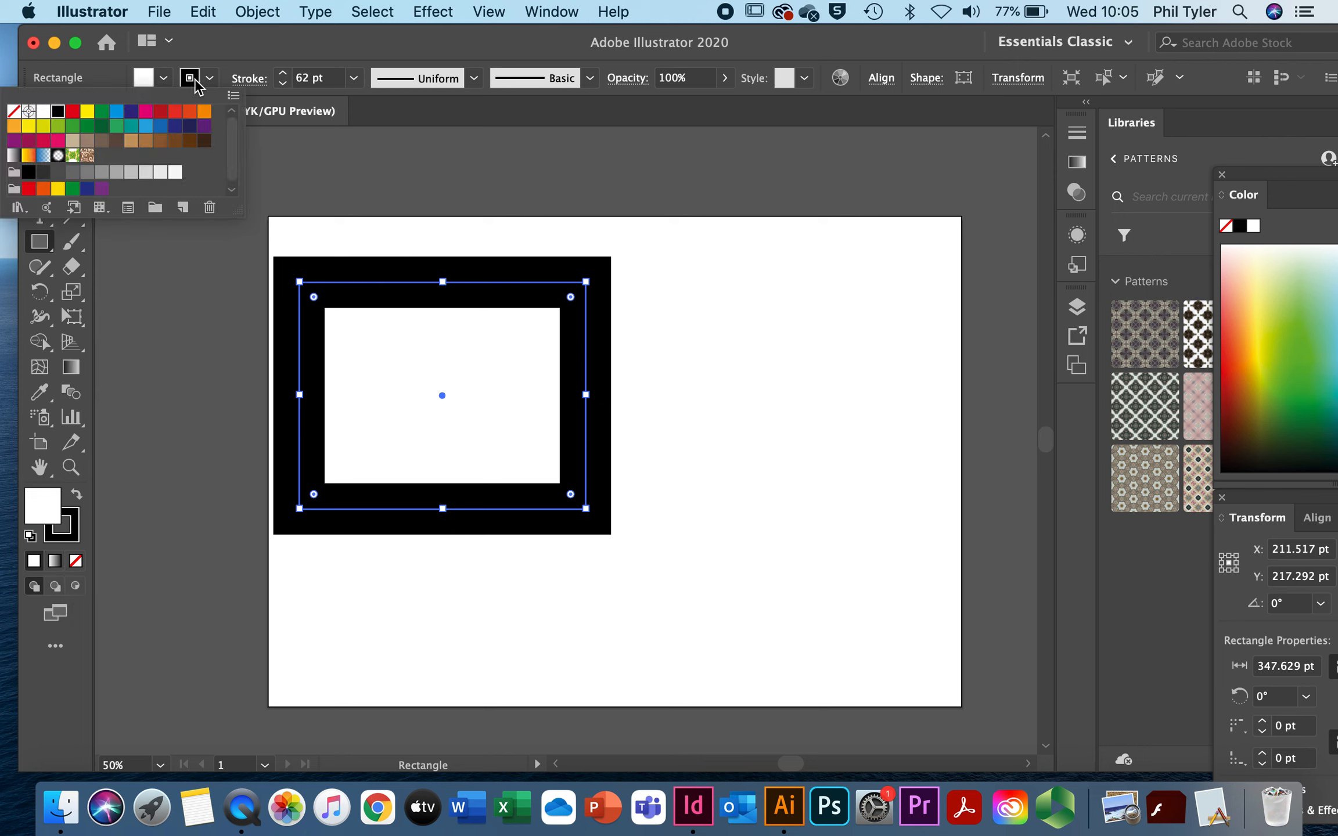
click(116, 111)
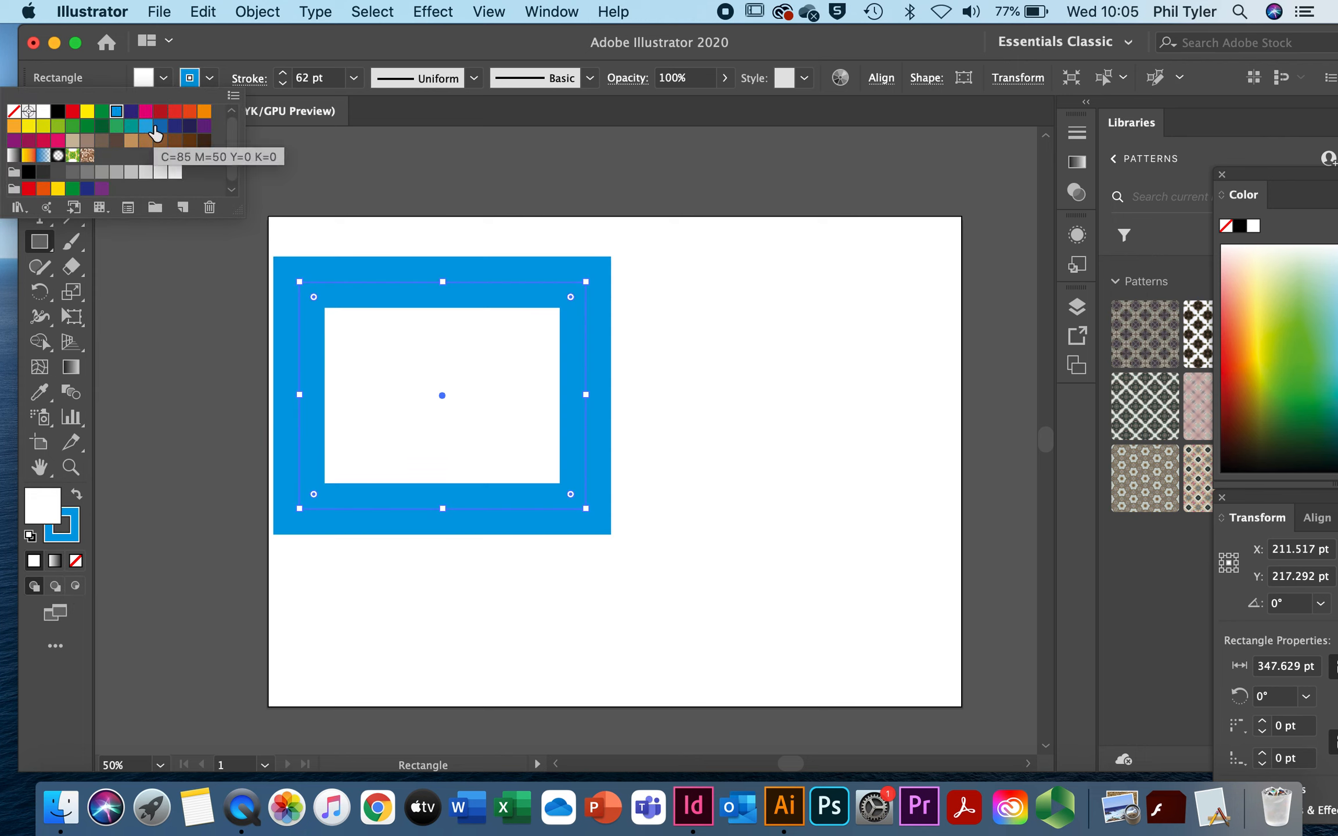
click(161, 126)
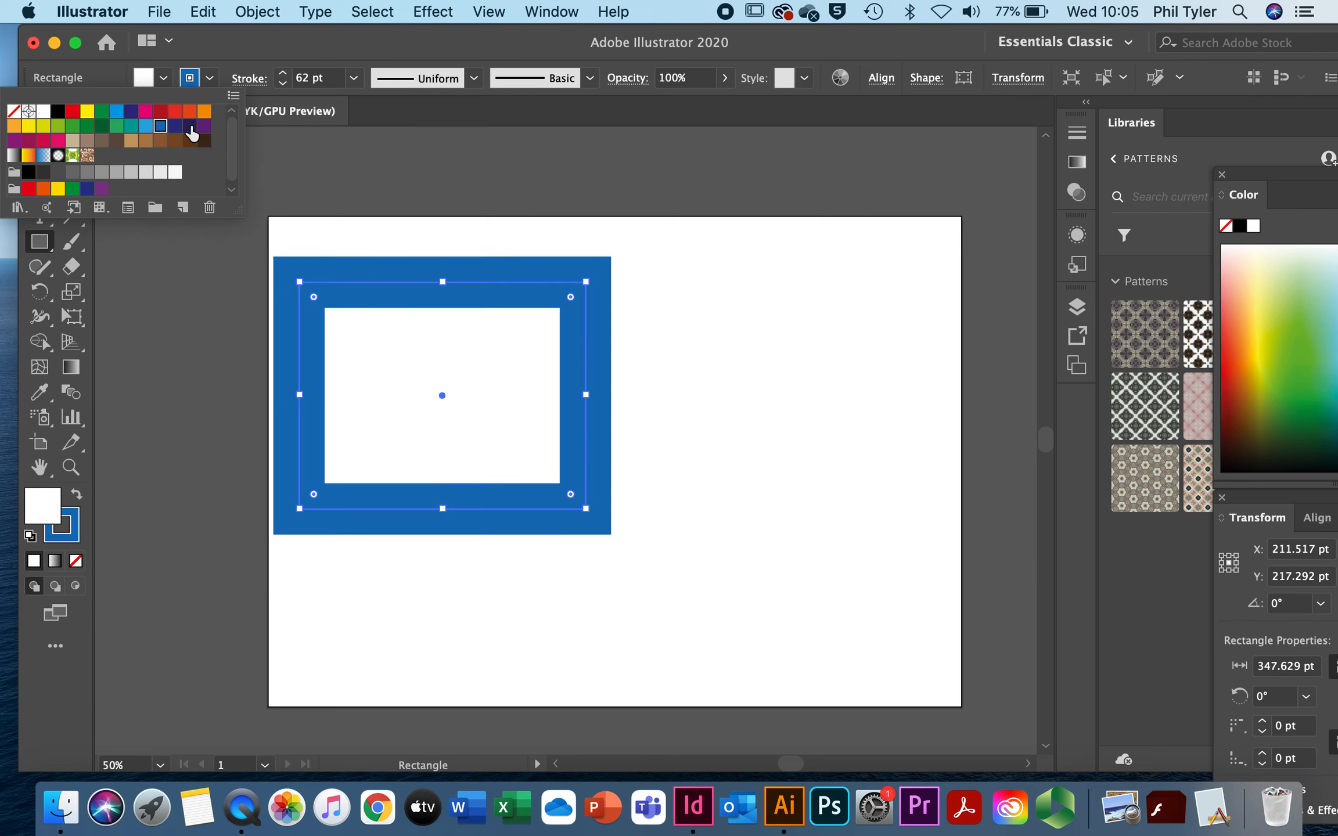
click(190, 128)
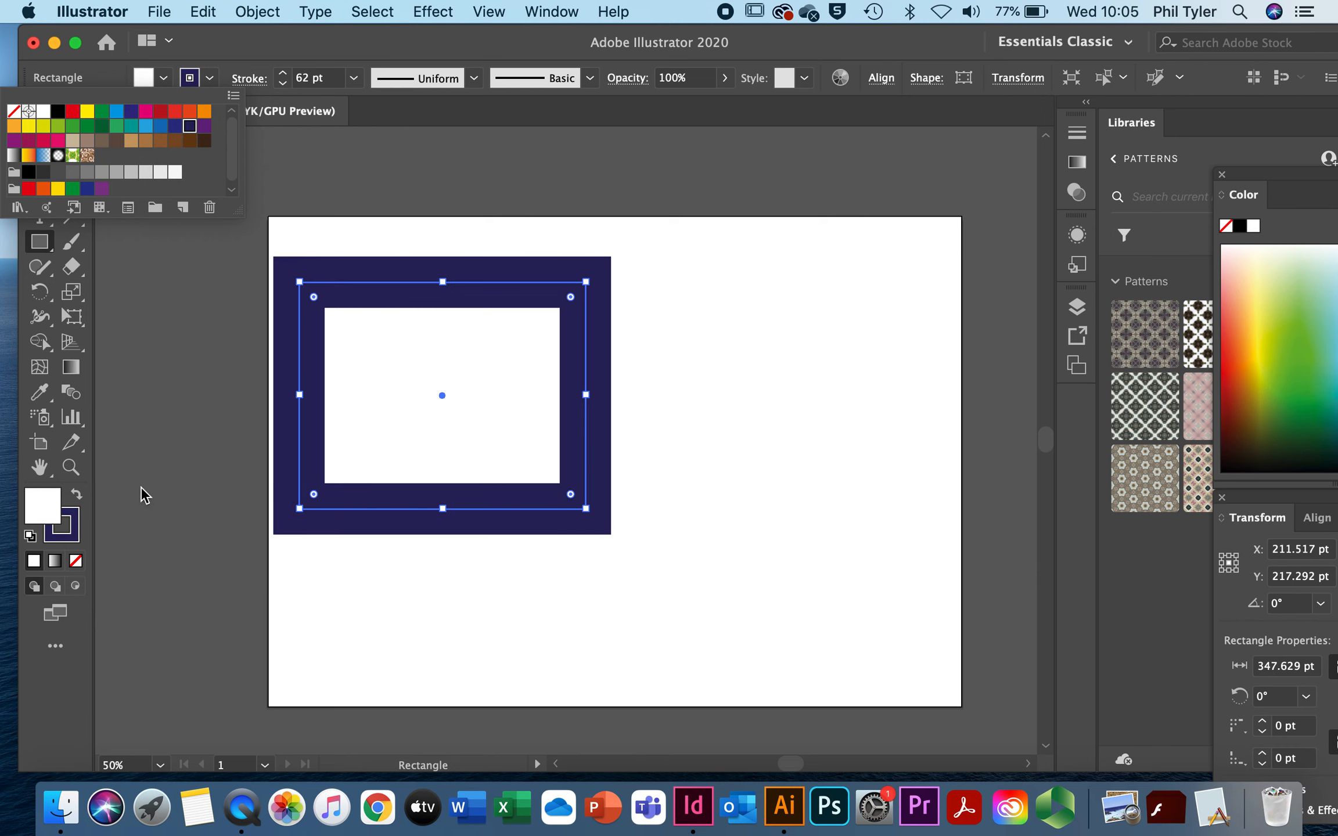
Use the Color Picker to give the rectangle's stroke the custom blue 4EA4C6
click(71, 520)
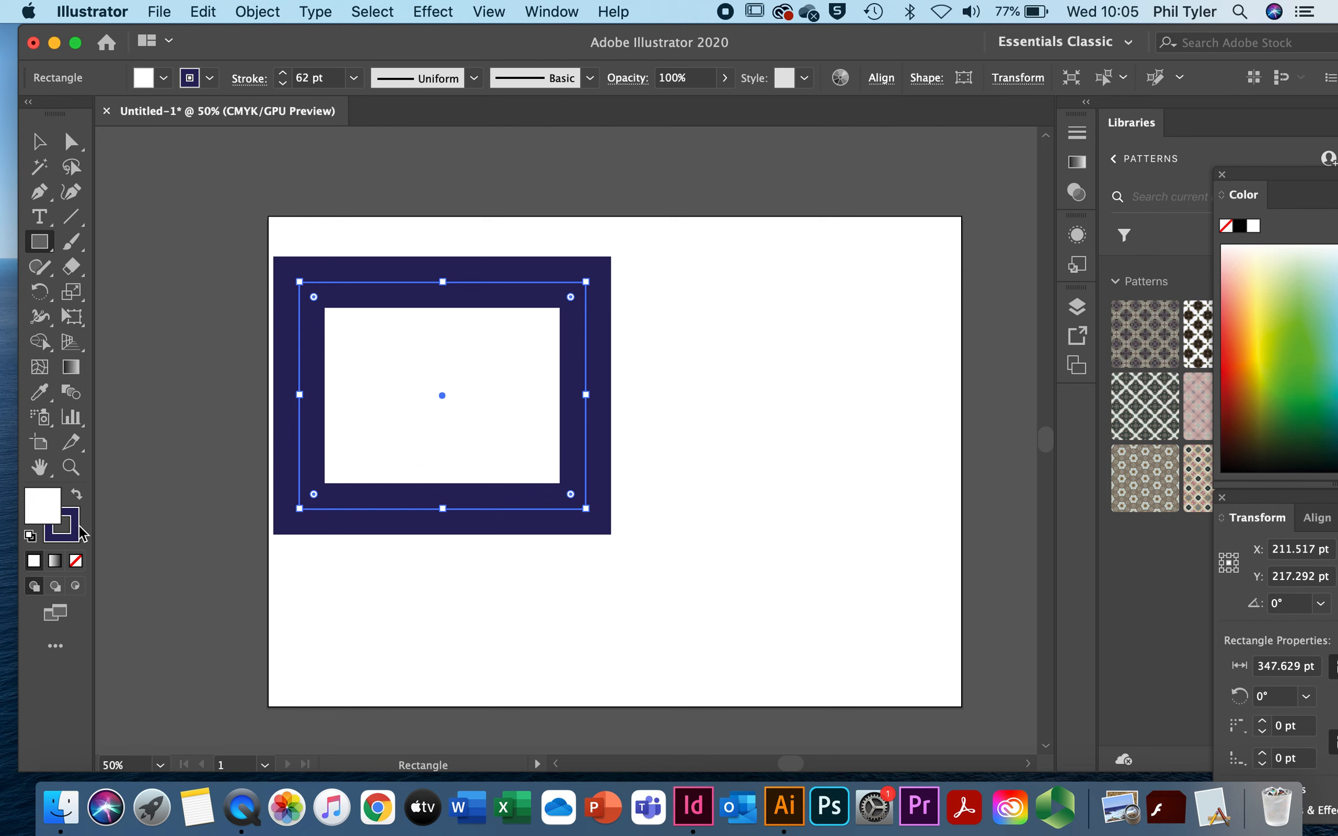
double_click(70, 521)
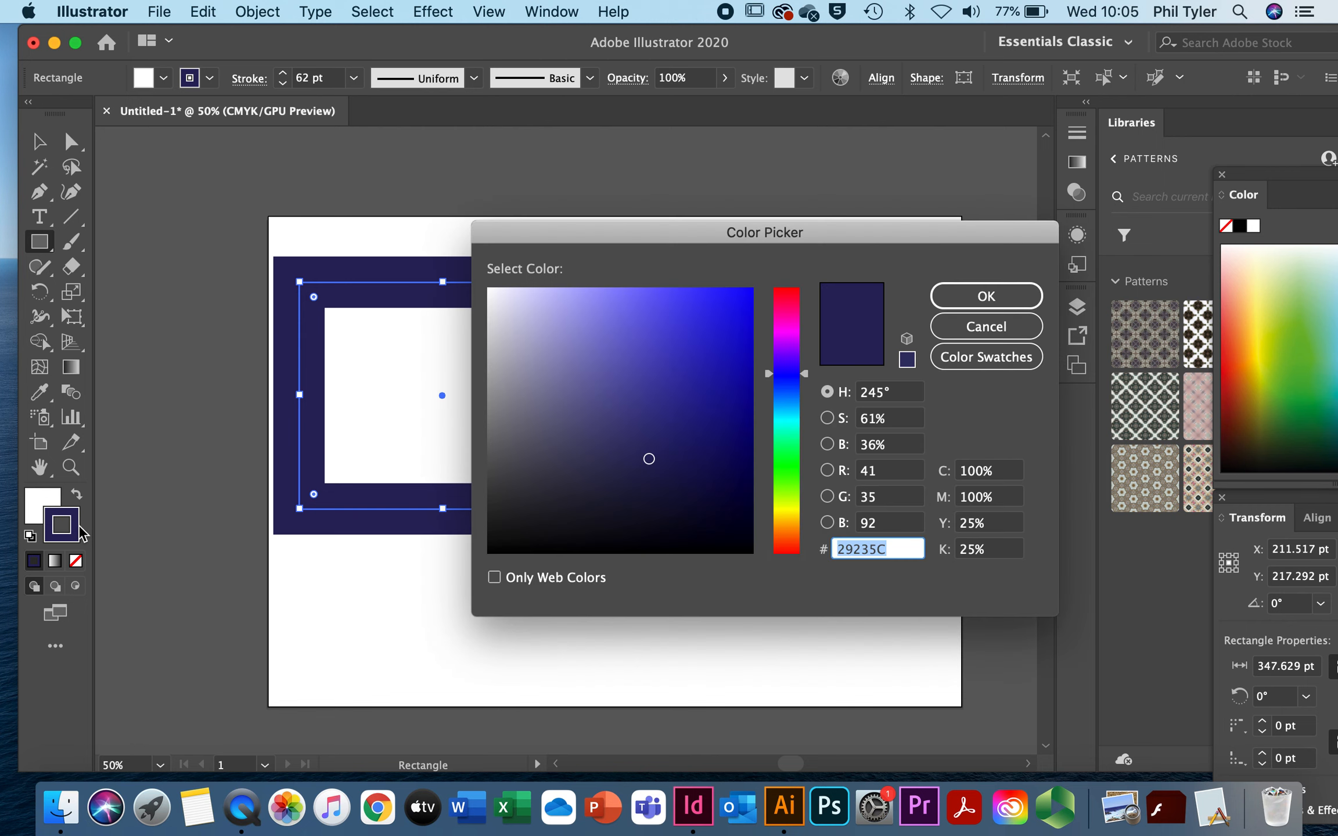
click(788, 489)
click(716, 351)
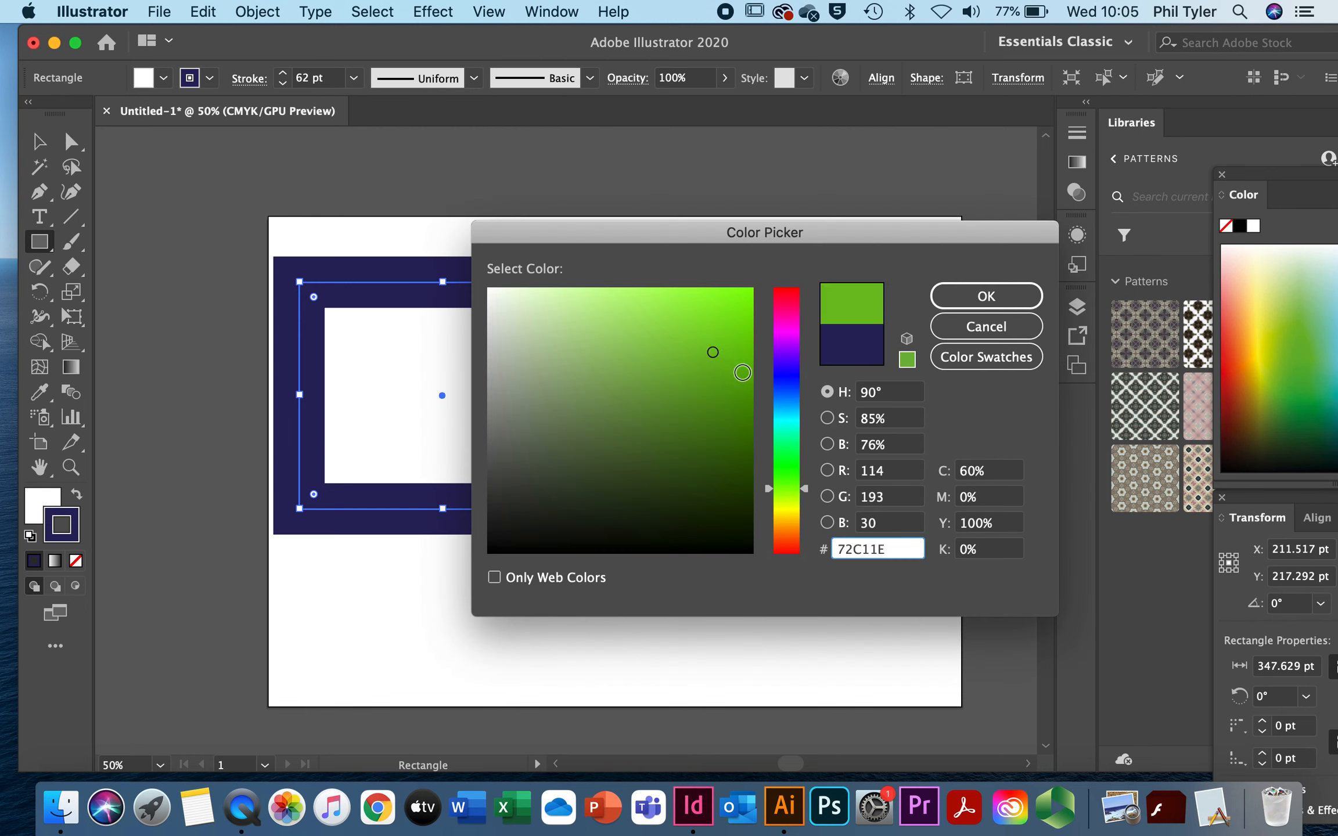
click(786, 408)
click(652, 345)
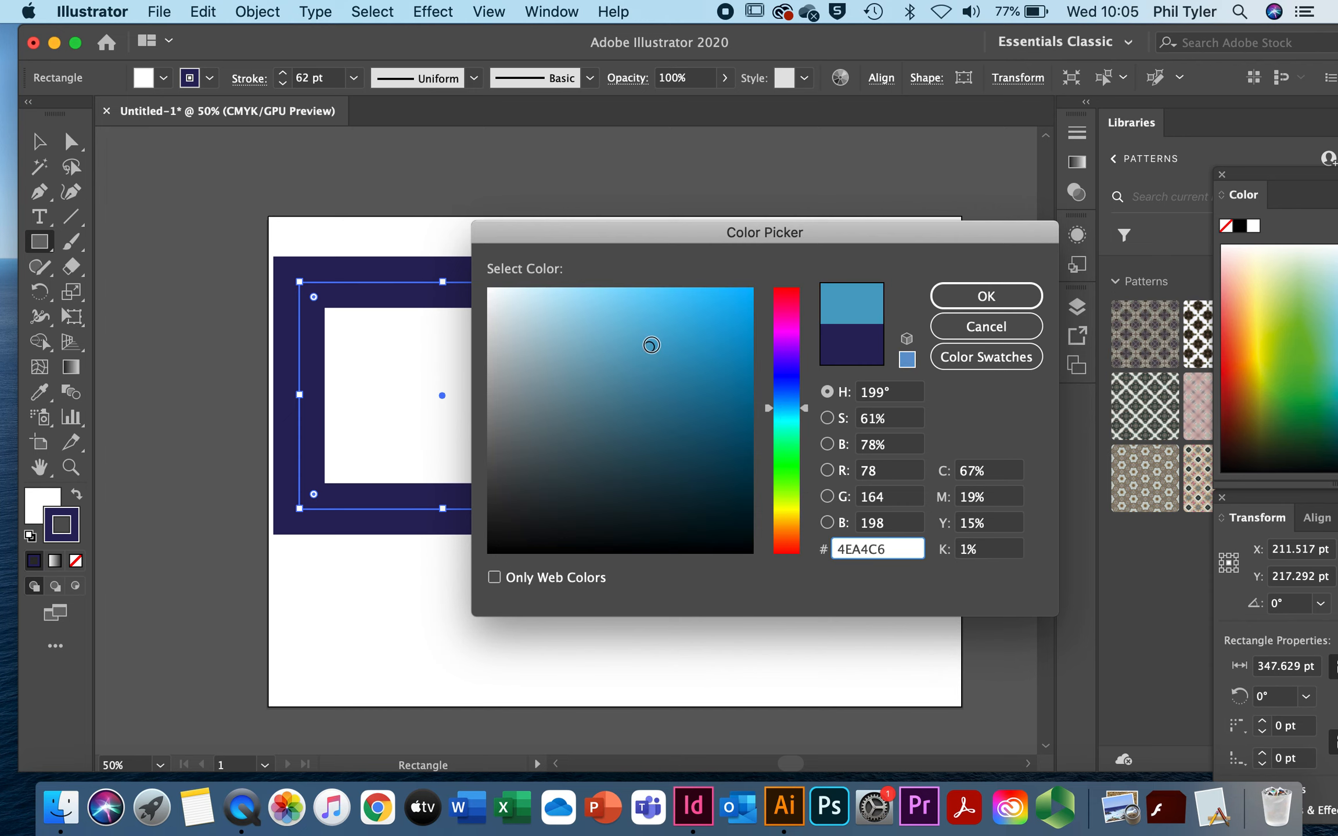
click(942, 296)
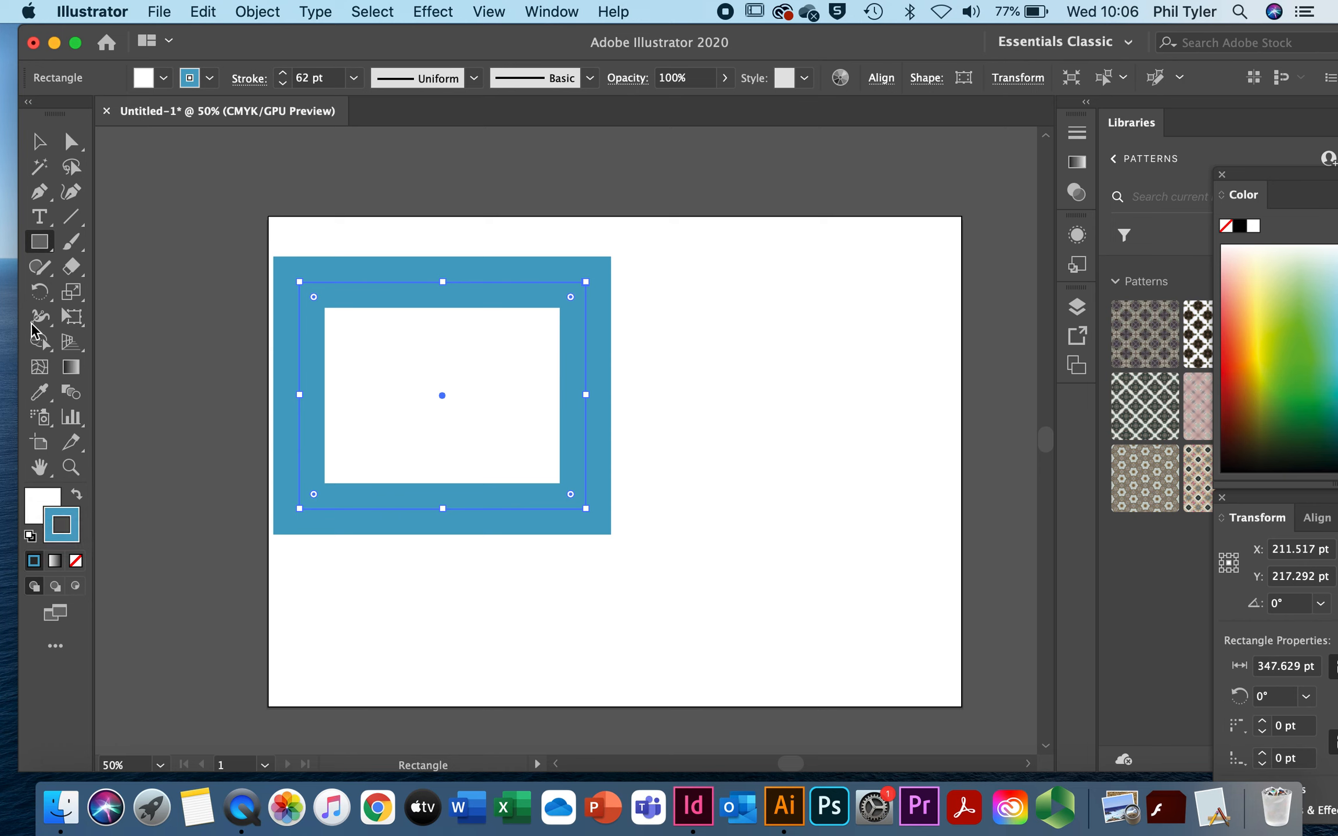
Fill the rectangle with a dark blue swatch and change that fill to the light purple A3A1CE
click(165, 79)
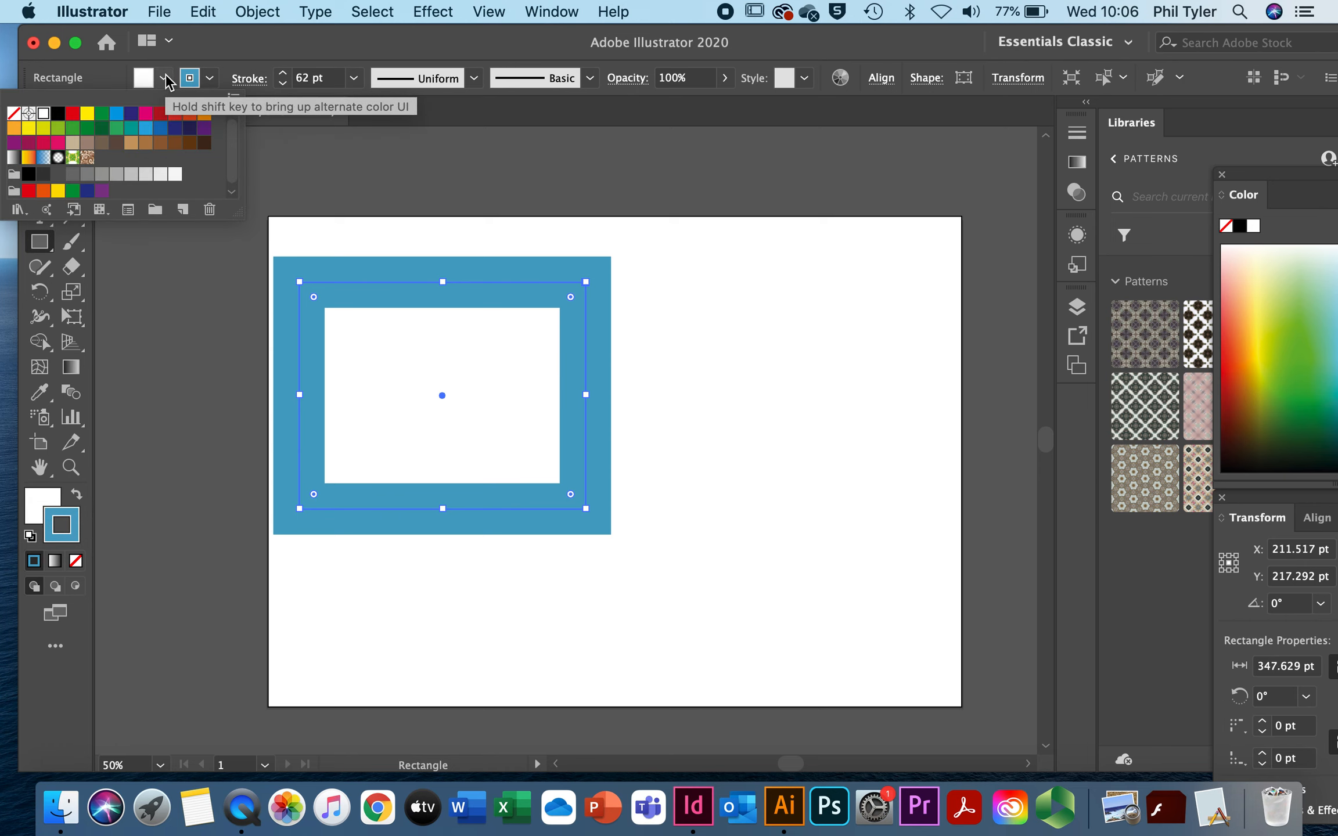
click(133, 113)
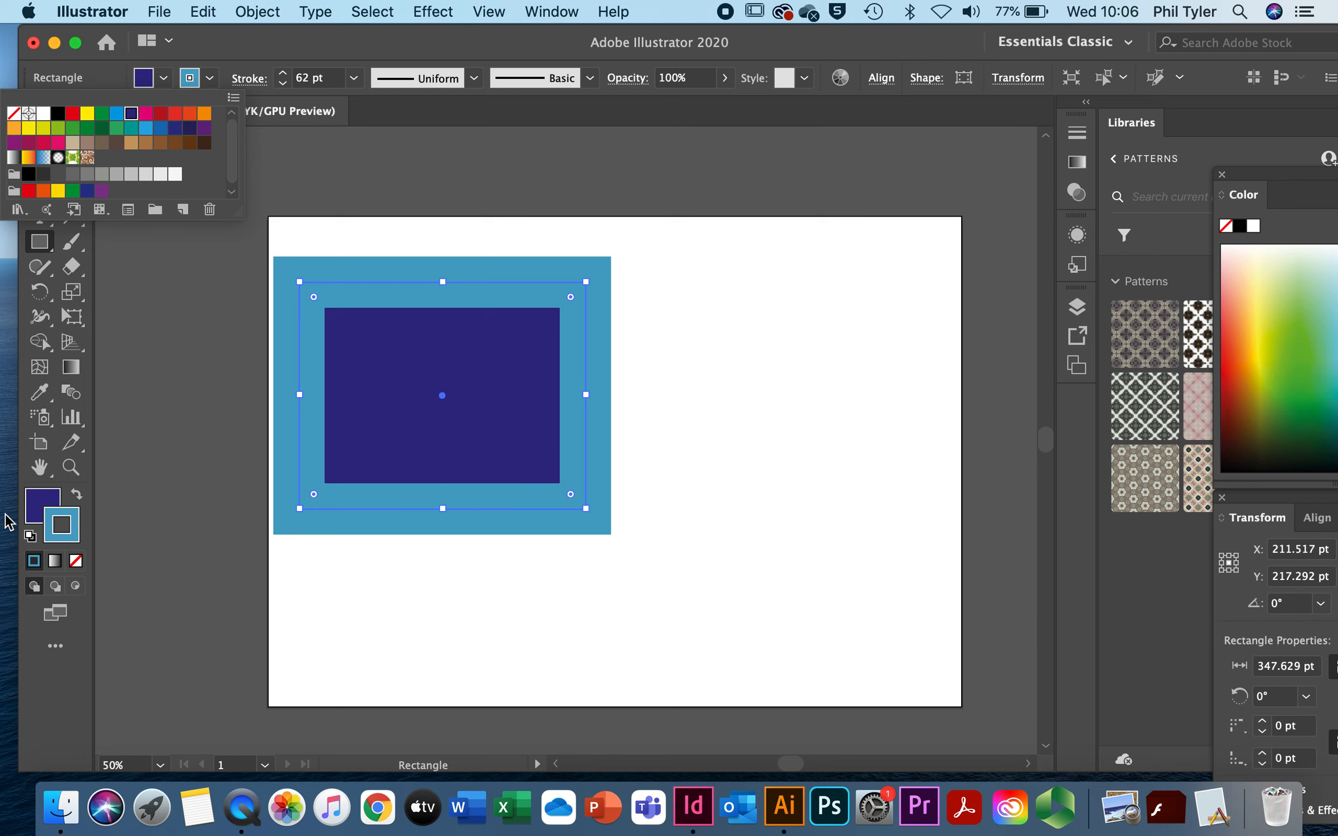
click(41, 505)
double_click(40, 505)
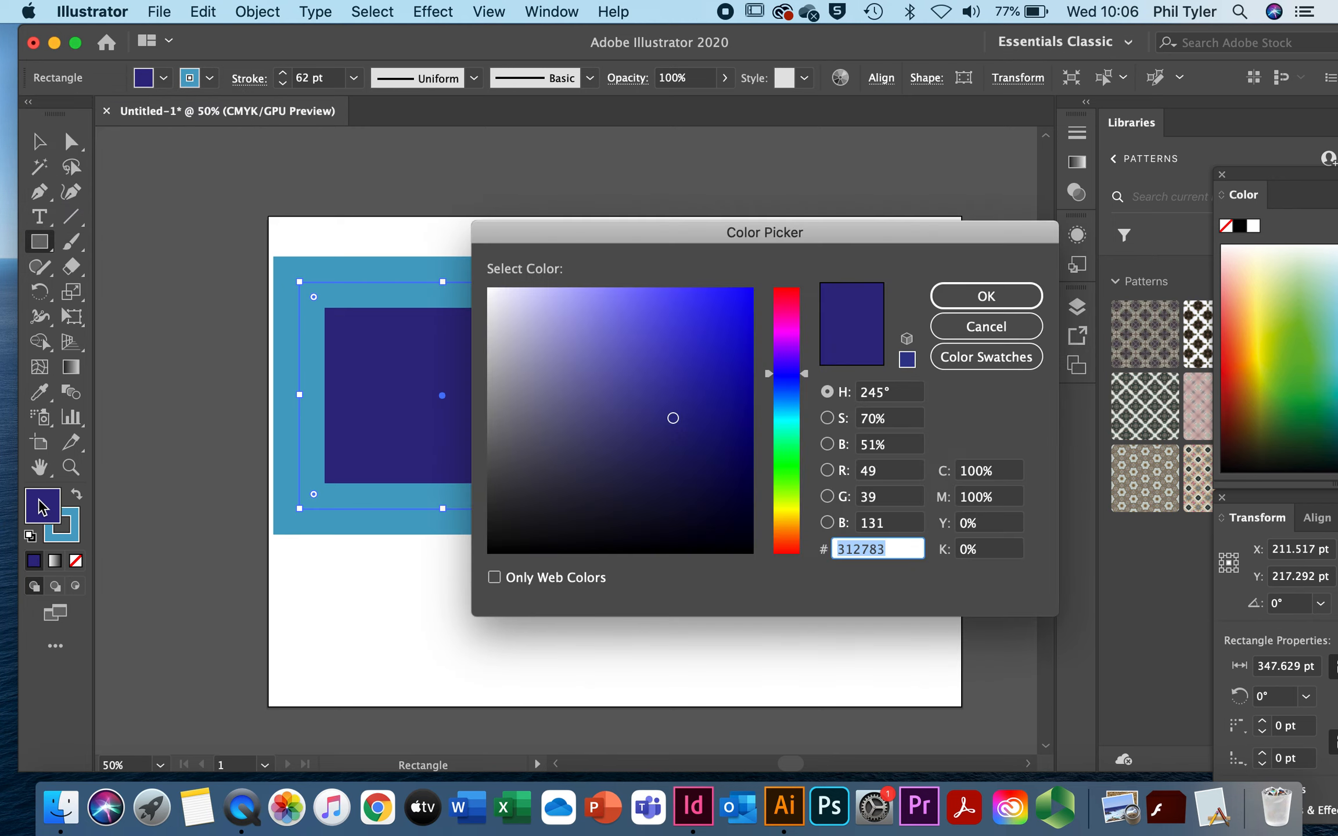
click(546, 339)
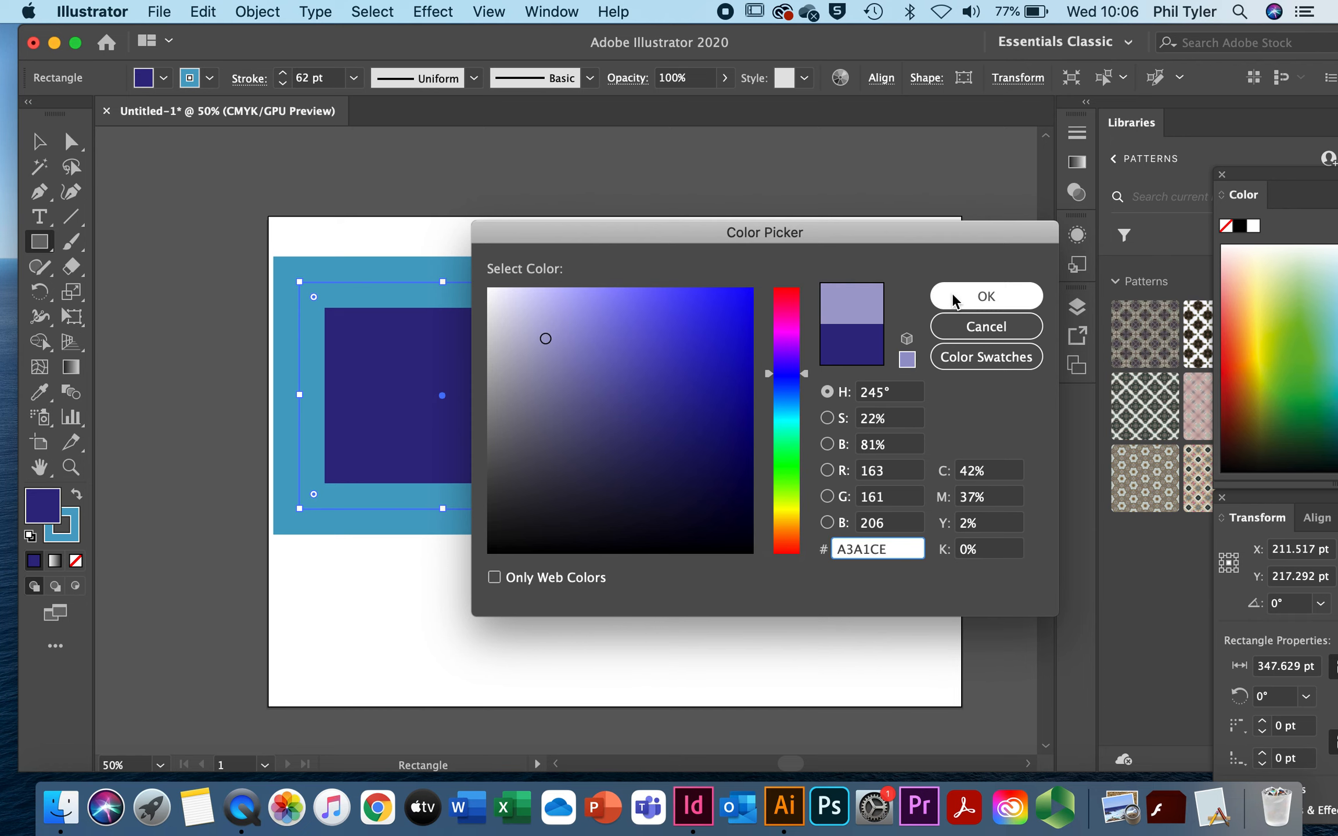
click(985, 293)
Create a second rectangle by exact size, 347.6293 pt wide and 275.3122 pt high, to the right of the first
click(702, 382)
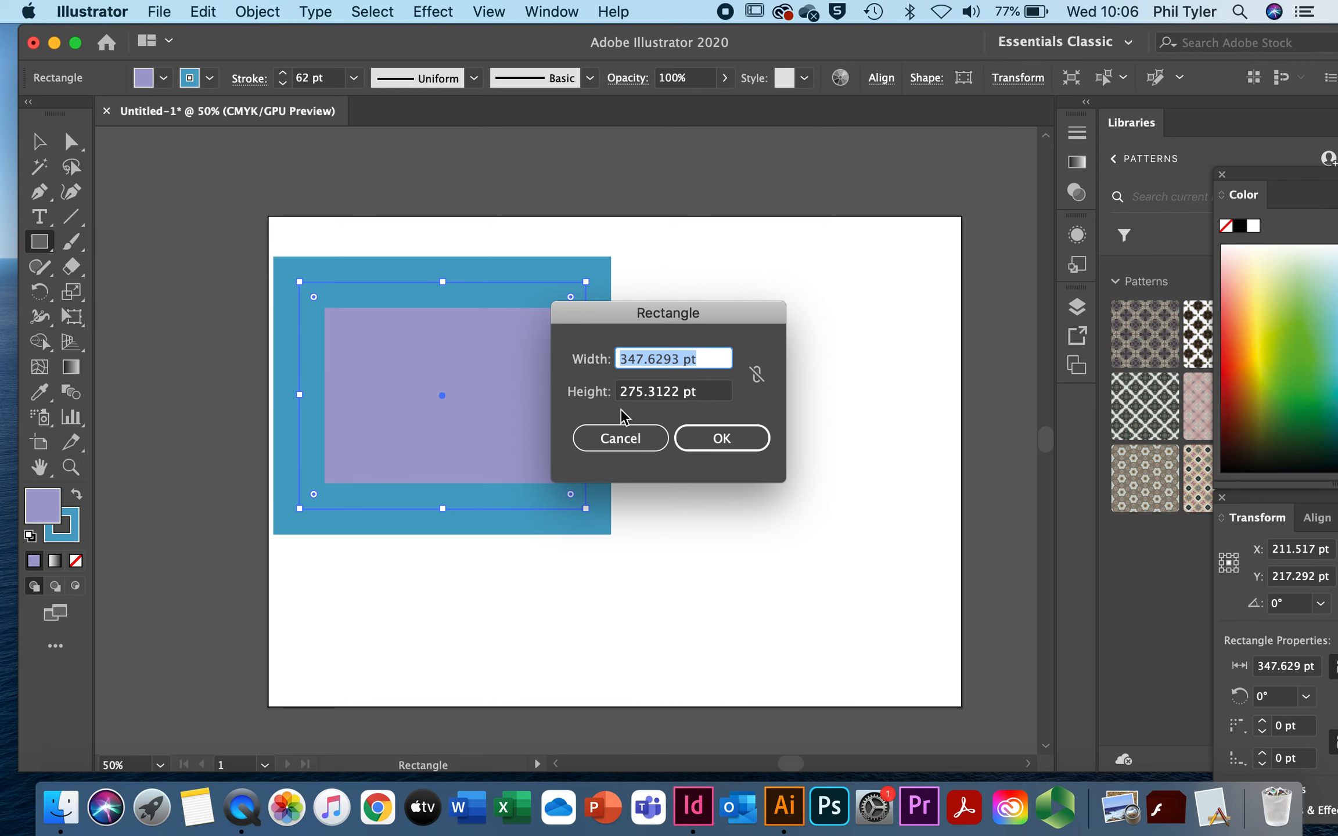
click(619, 439)
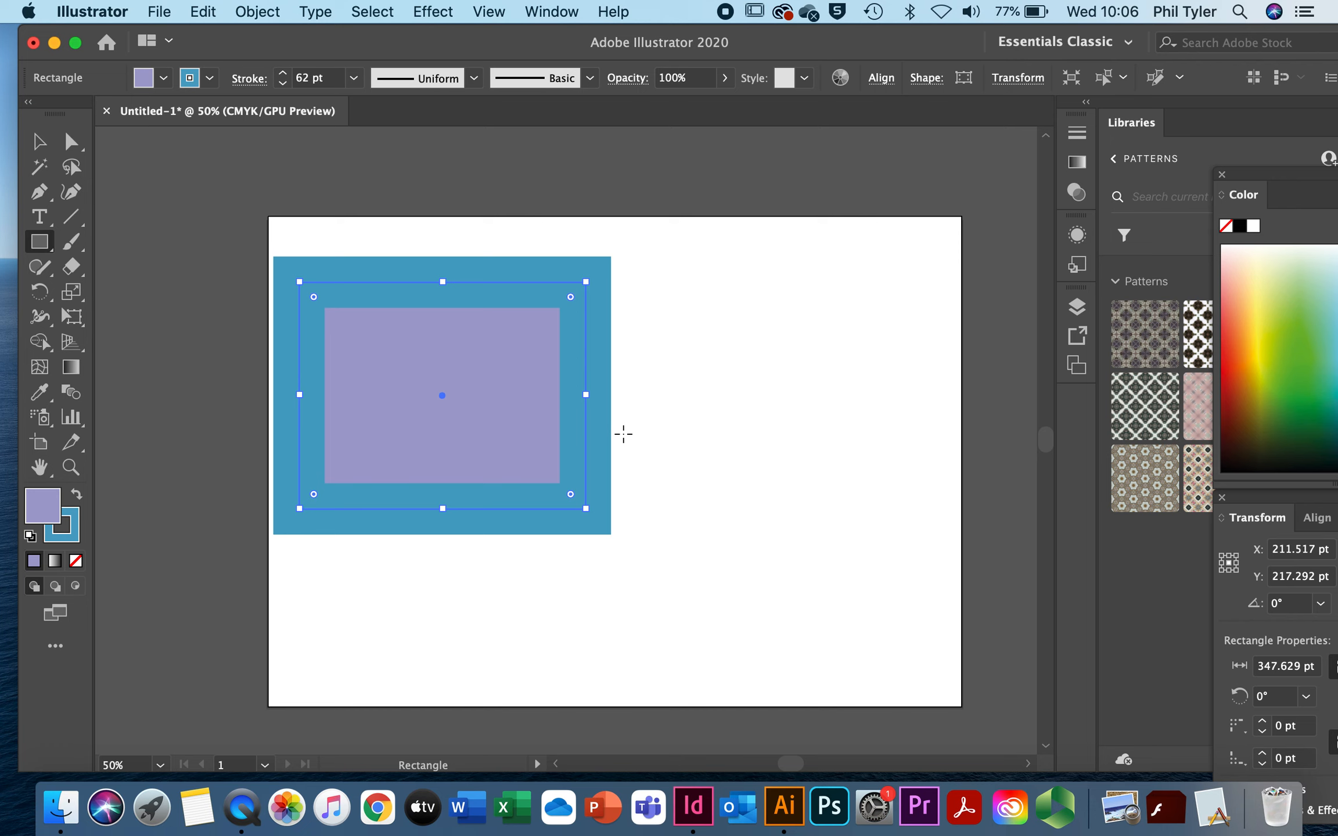
click(774, 410)
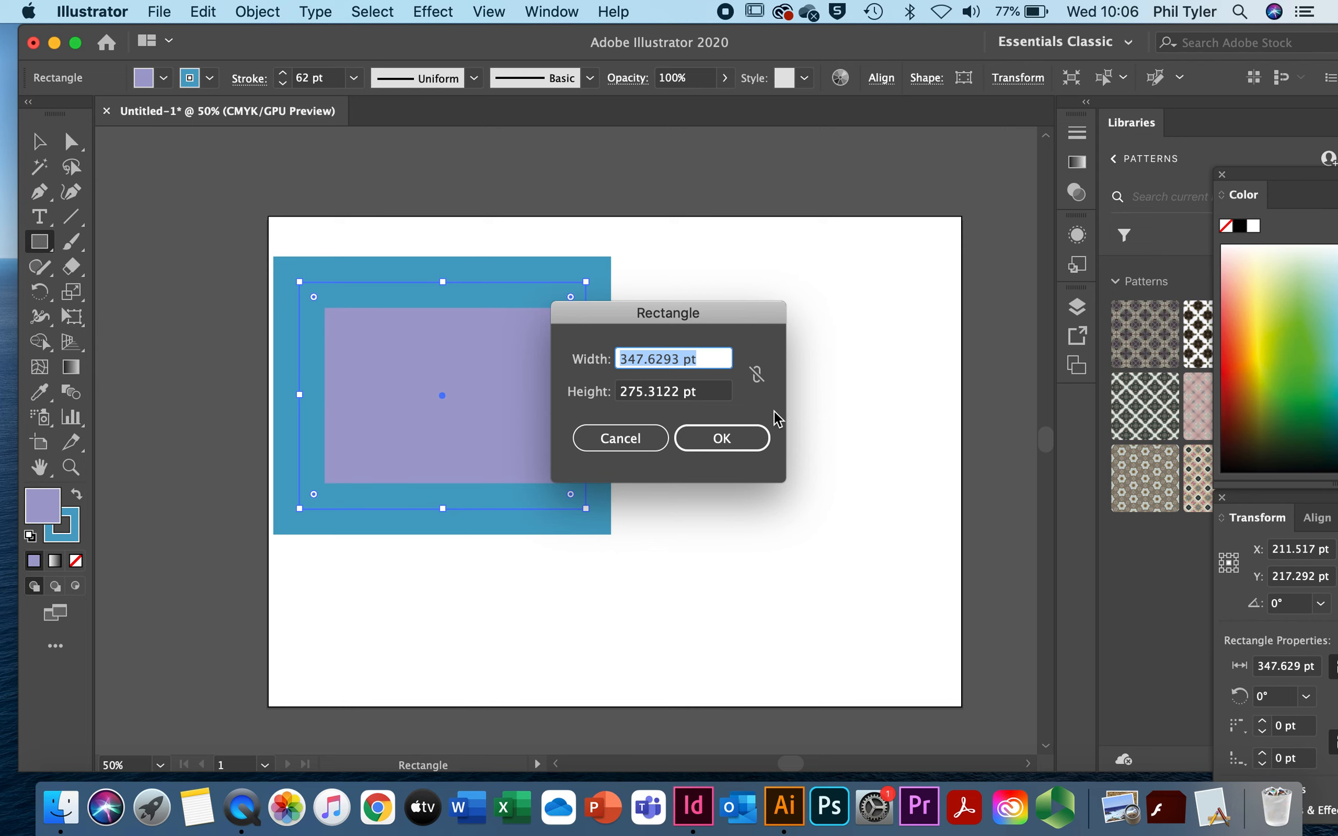
click(731, 440)
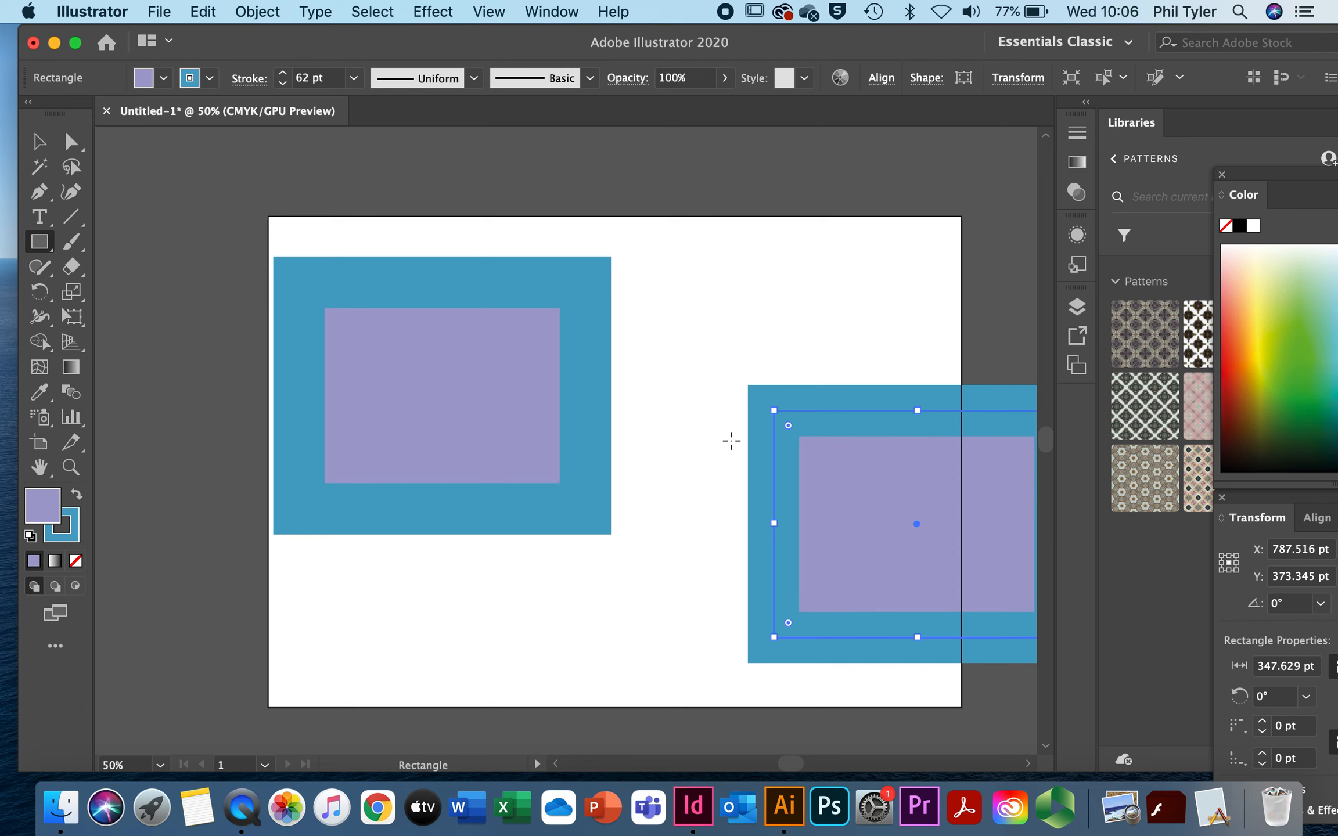
Move the second rectangle up beside the first, level with its top edge and separated by a narrow gap
click(40, 141)
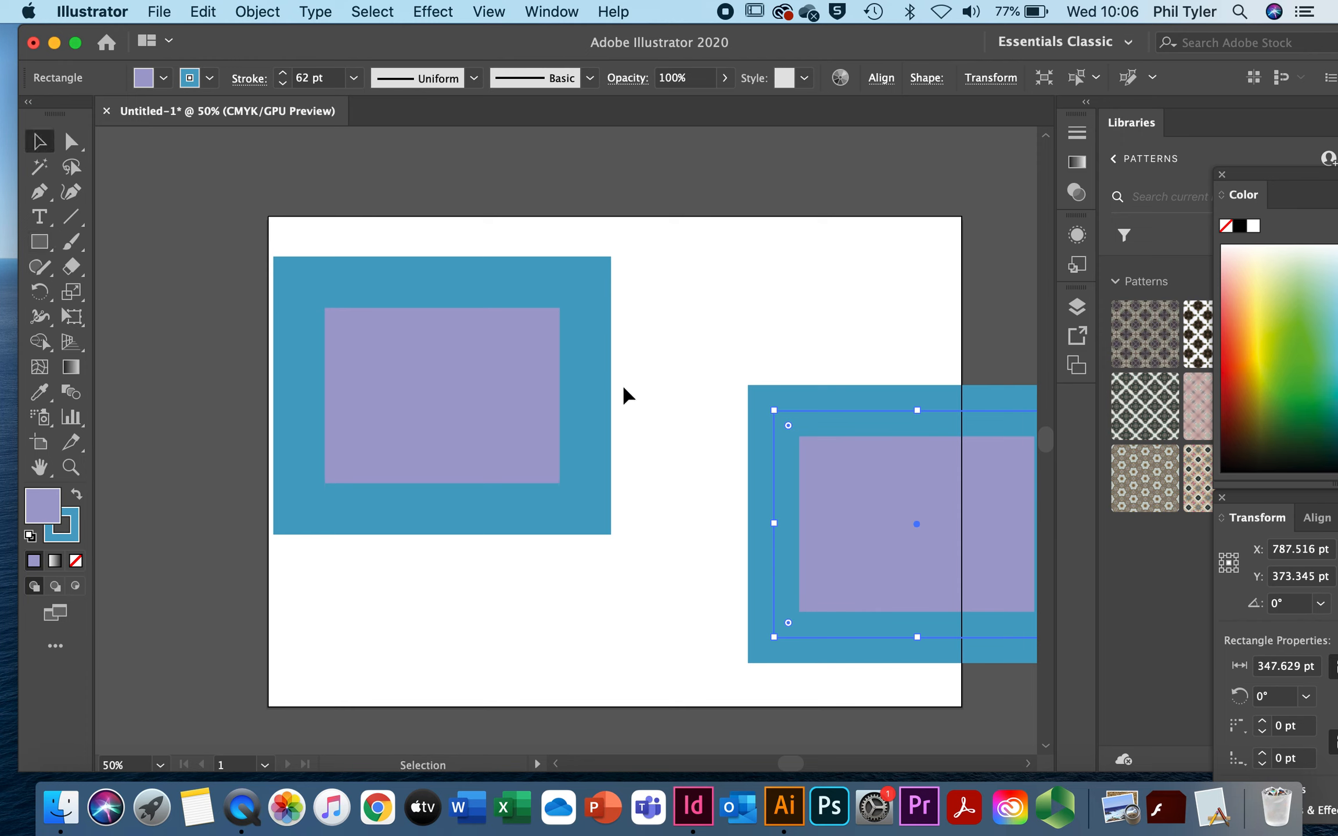
drag(838, 382, 764, 327)
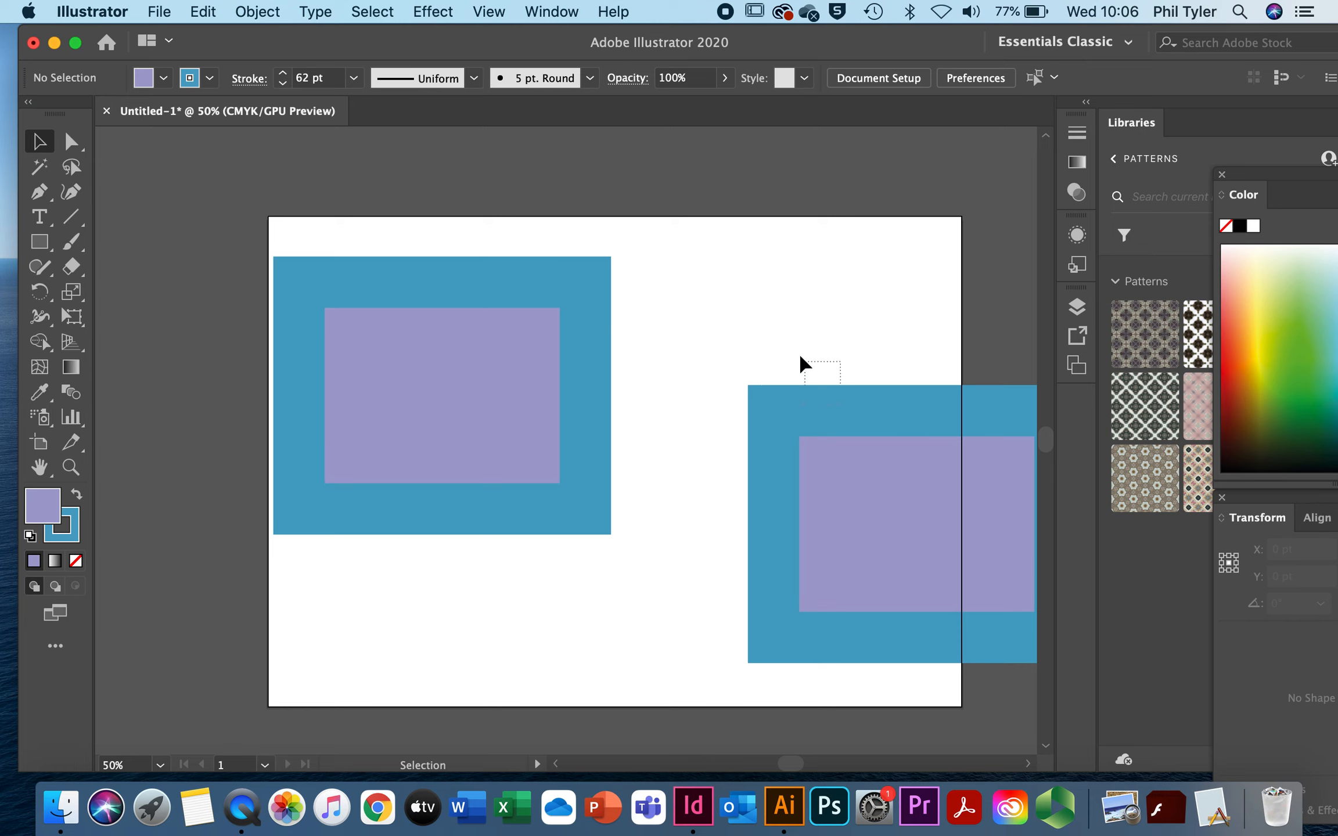
drag(714, 353, 1013, 723)
drag(892, 418, 768, 288)
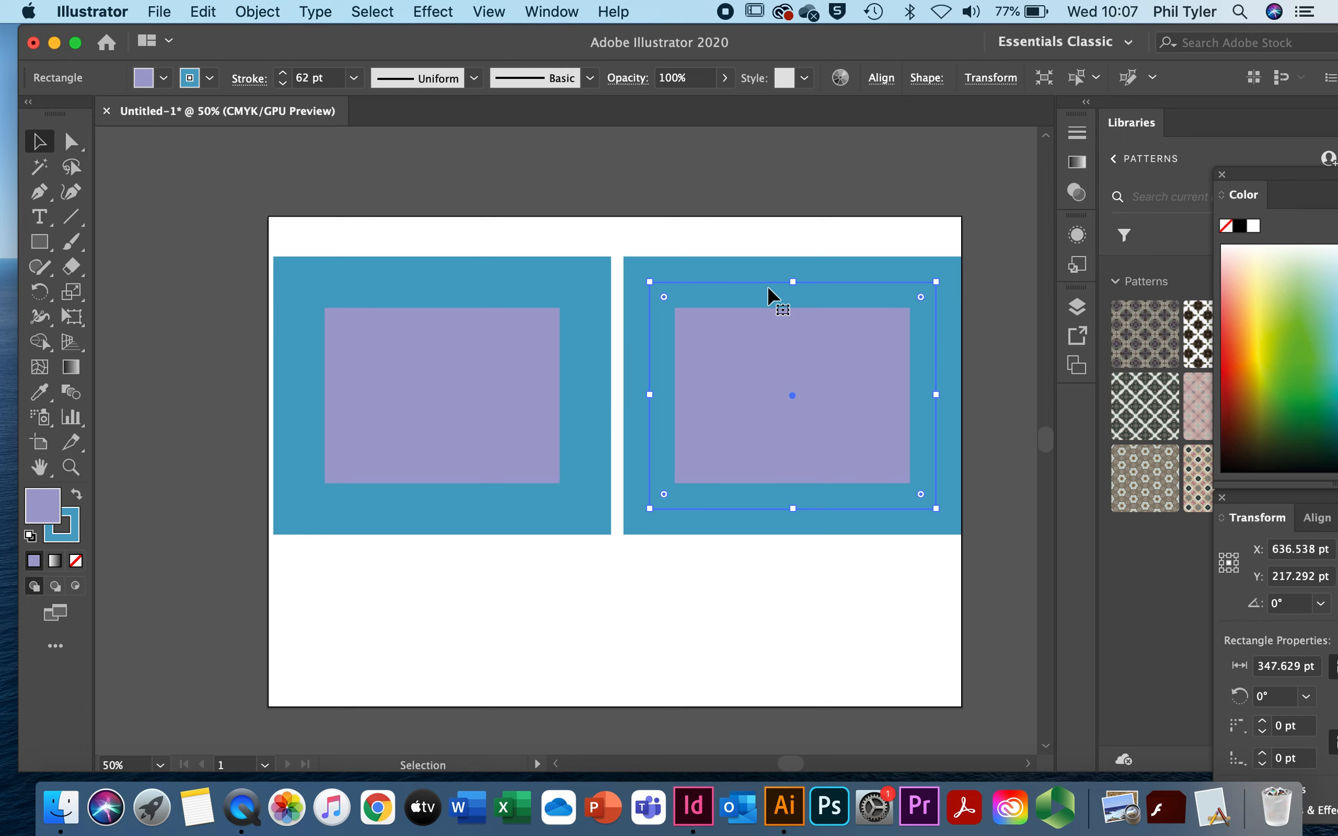
Scale both rectangles down slightly from their shared upper-left corner and deselect them
key(super)
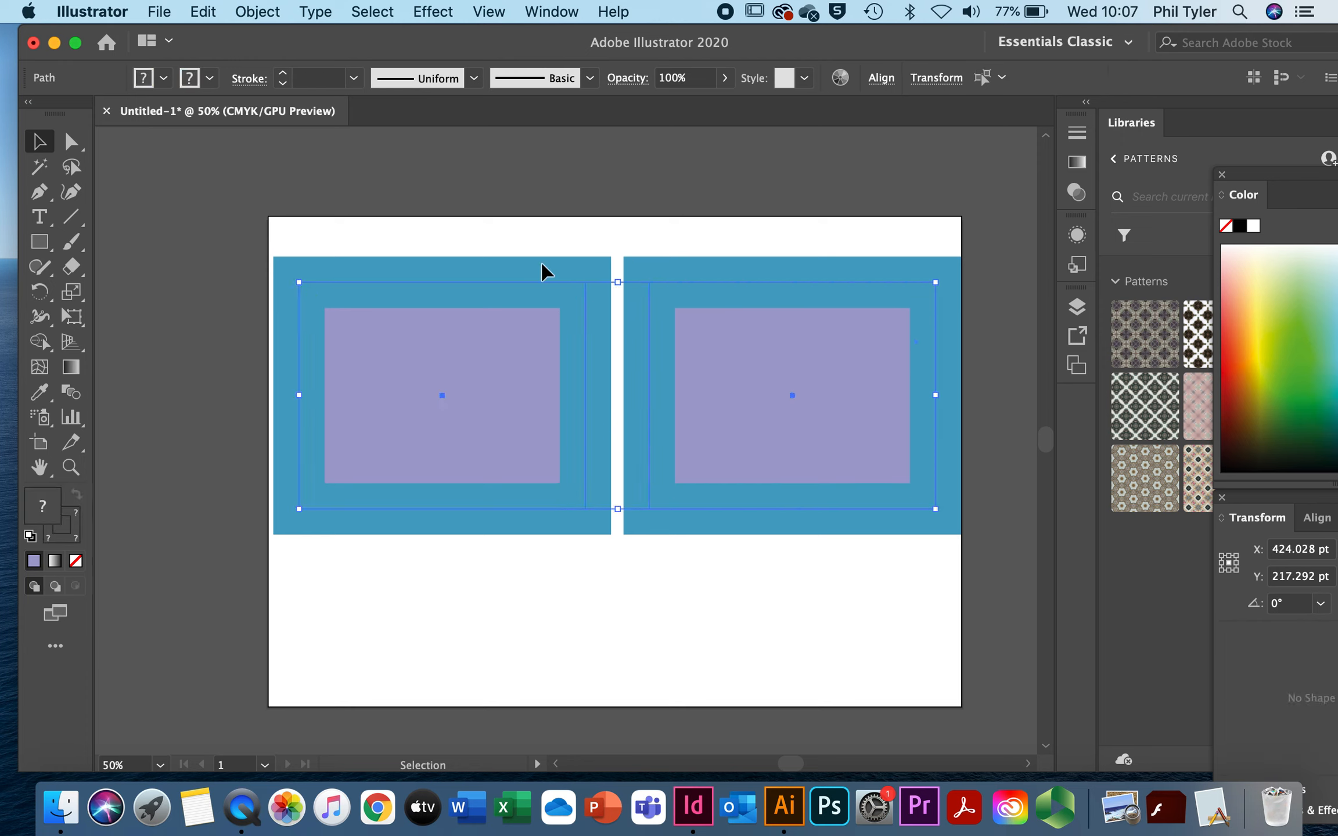
drag(298, 283, 336, 302)
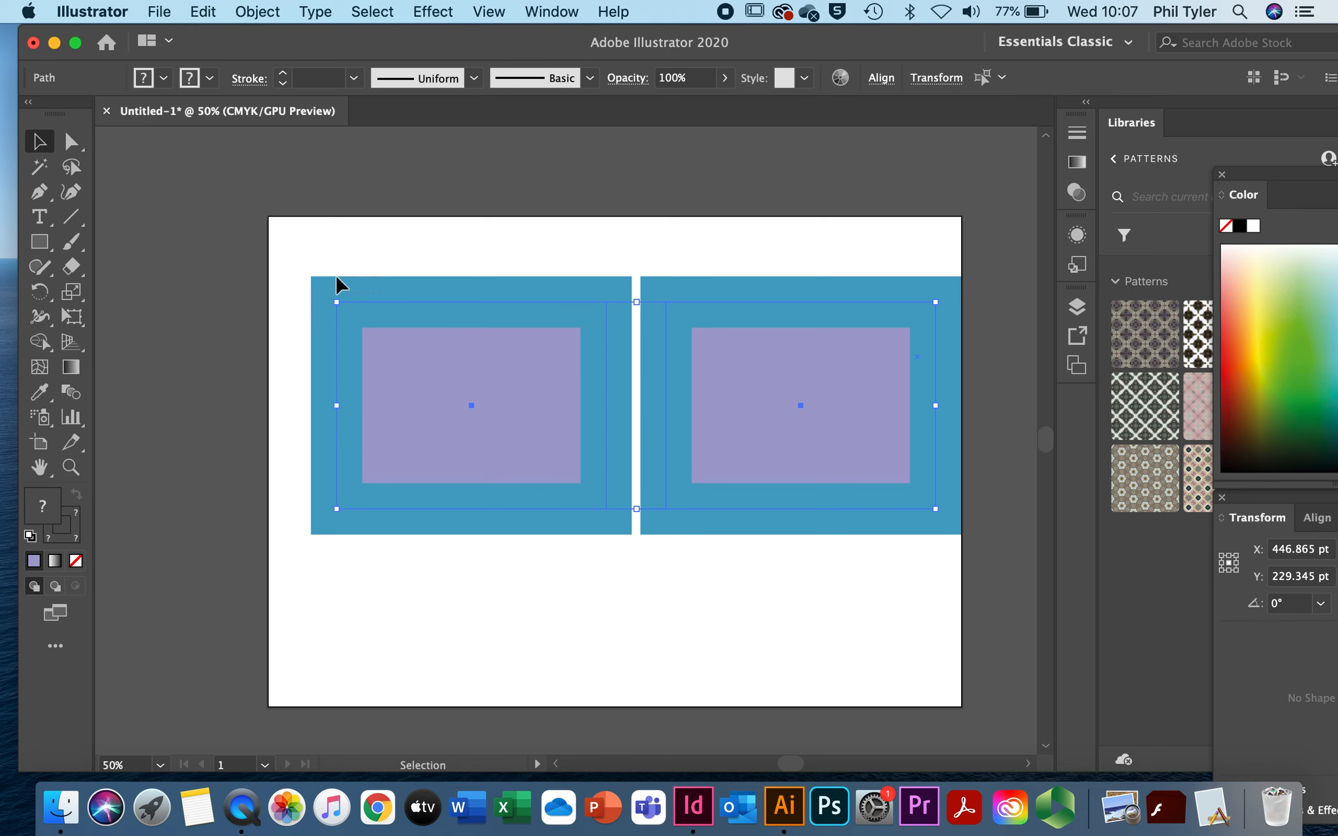
key(super+shift+a)
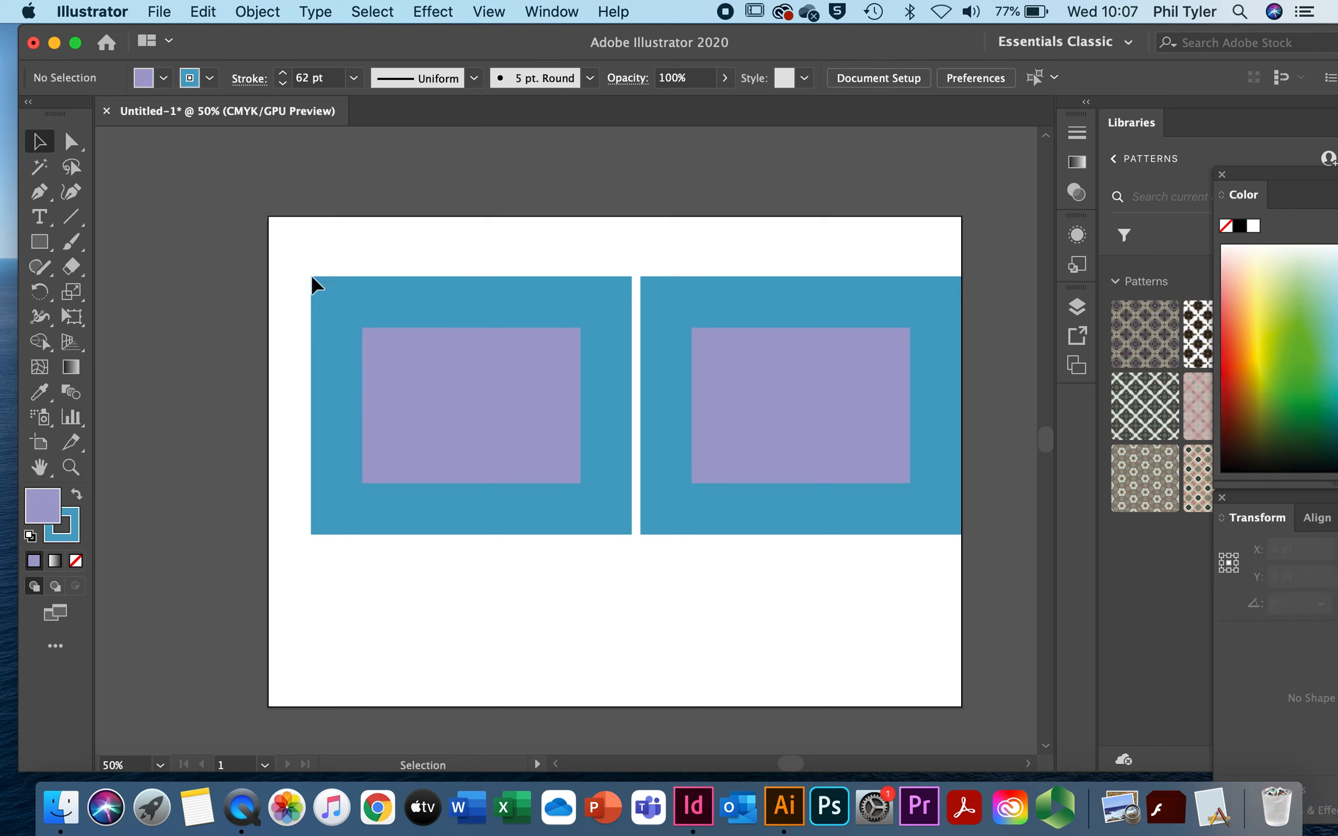
Select both rectangles and nudge them about 22 pt left so they sit roughly centred across the artboard
key(super+a)
key(Left)
key(Left)
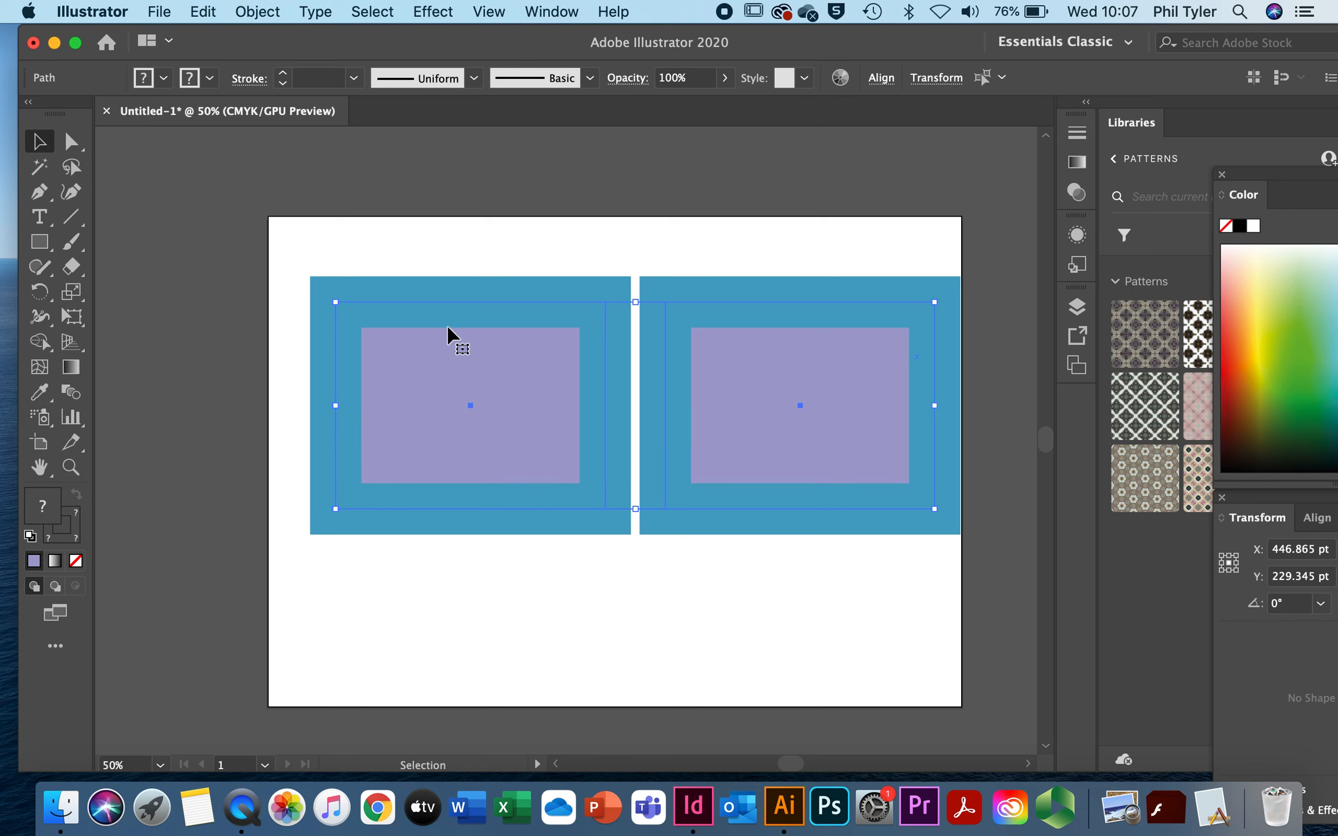
key(Left)
key(Left)
key(Left)
key(Left)
key(Left)
key(Left)
key(Left)
key(Left)
key(Left)
key(Left)
key(Left)
key(Left)
key(Left)
key(Left)
key(Left)
key(Left)
key(Left)
key(Left)
key(Left)
key(Left)
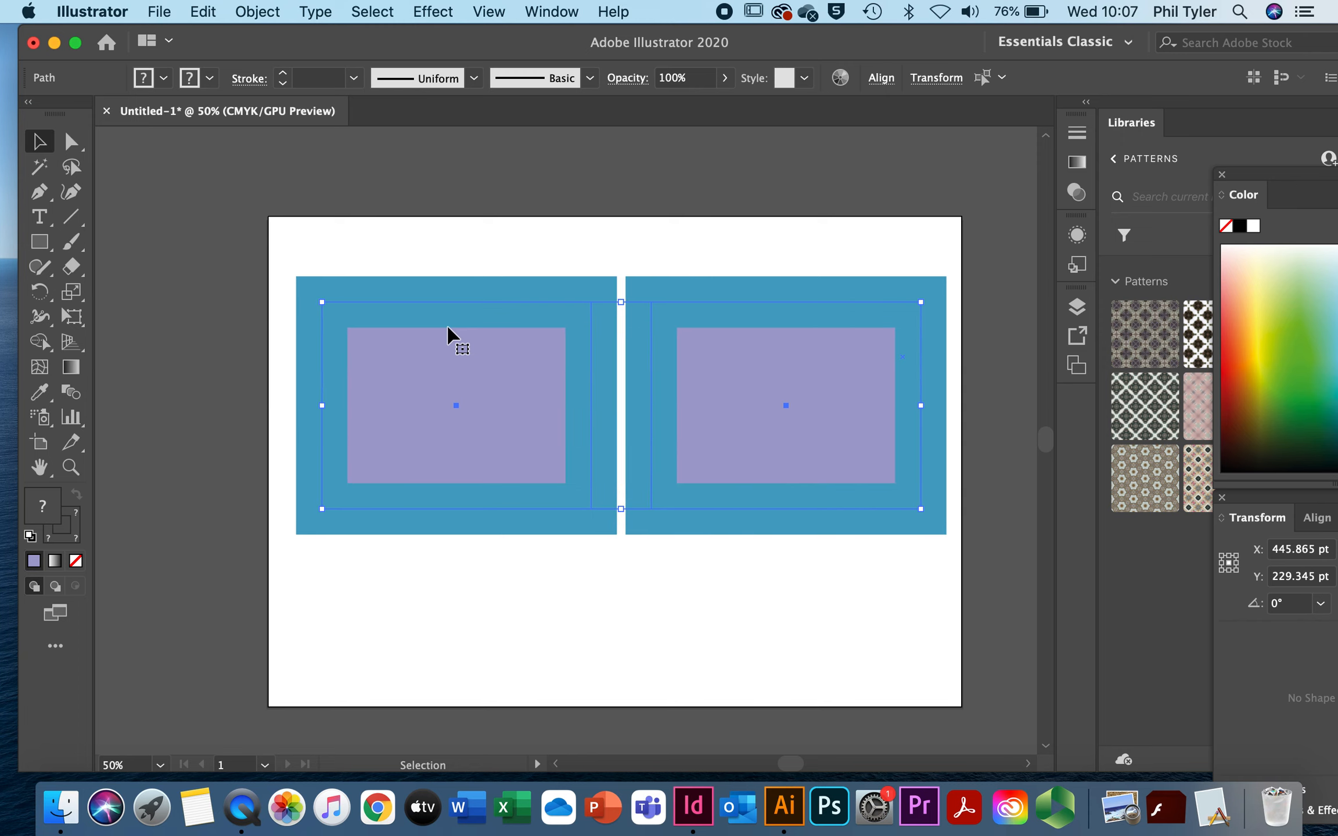
key(Left)
key(Left)
key(Left)
key(Left)
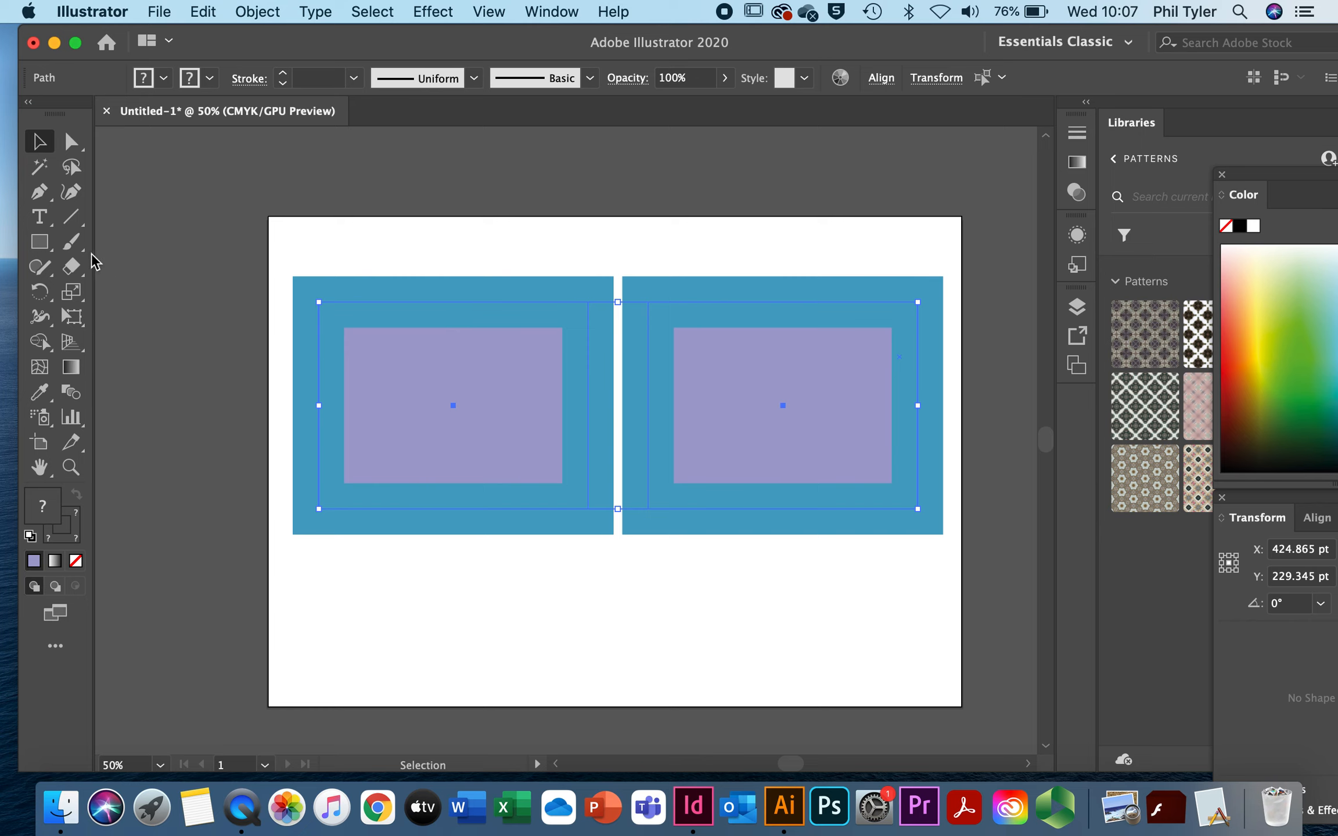
Delete both selected rectangles from the artboard
click(40, 243)
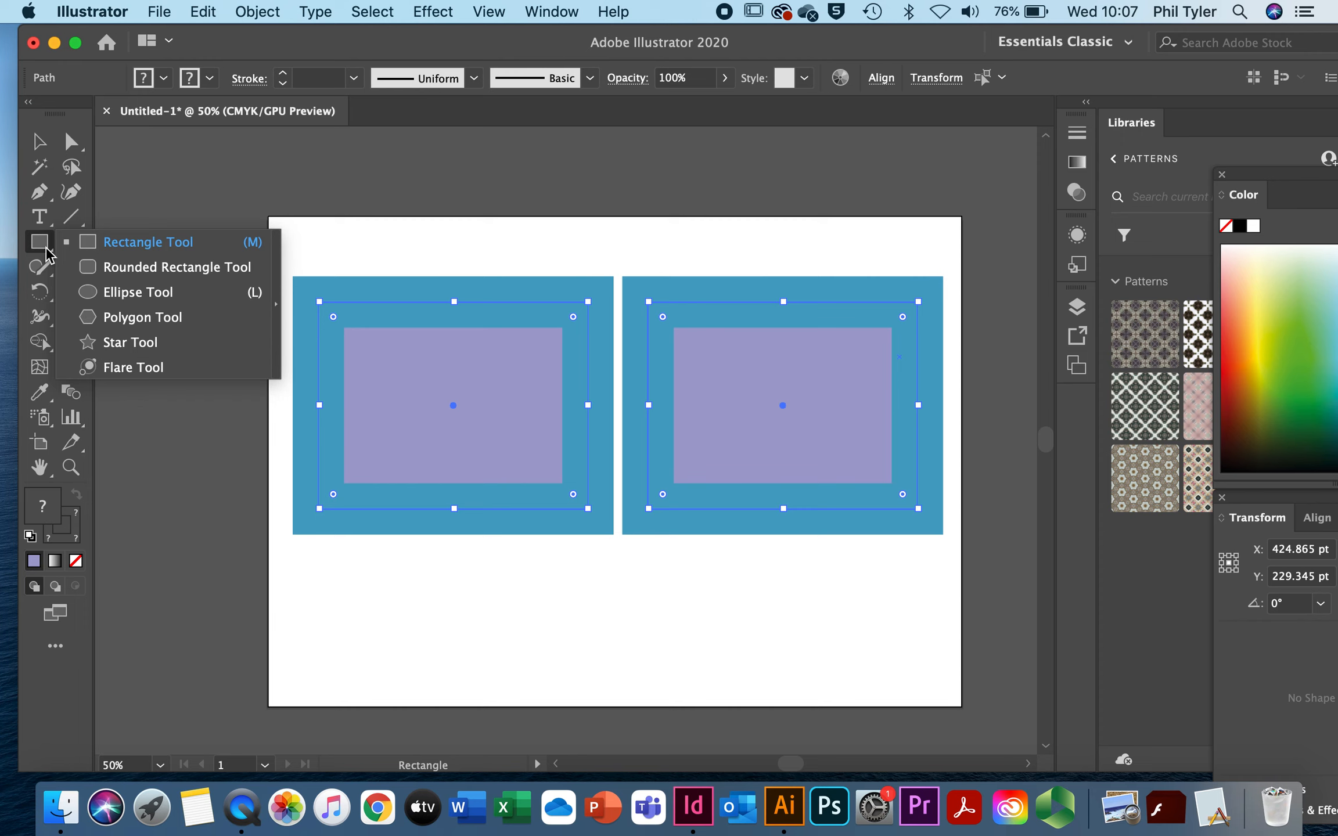
click(49, 249)
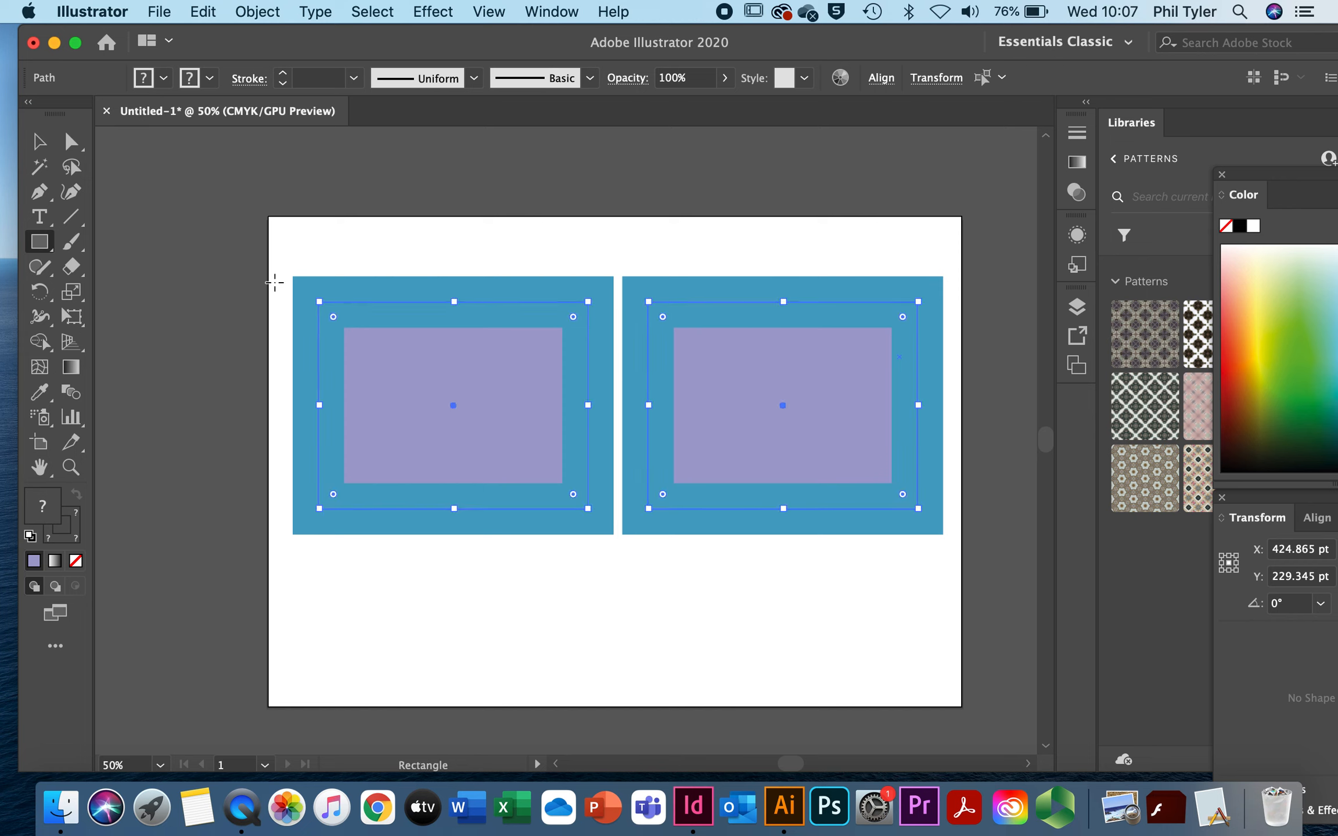
key(Delete)
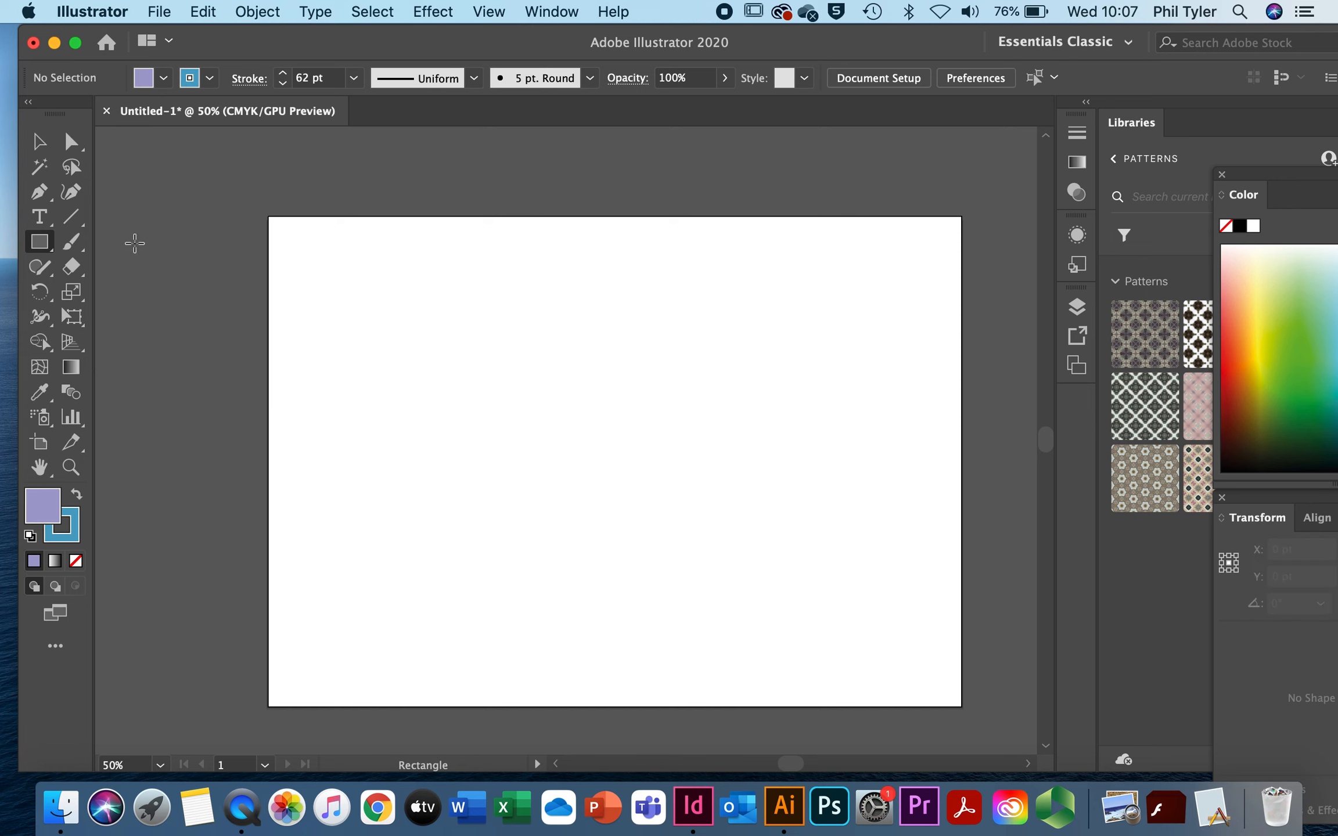
Draw an ellipse about 316 pt wide in the left half of the artboard
click(46, 241)
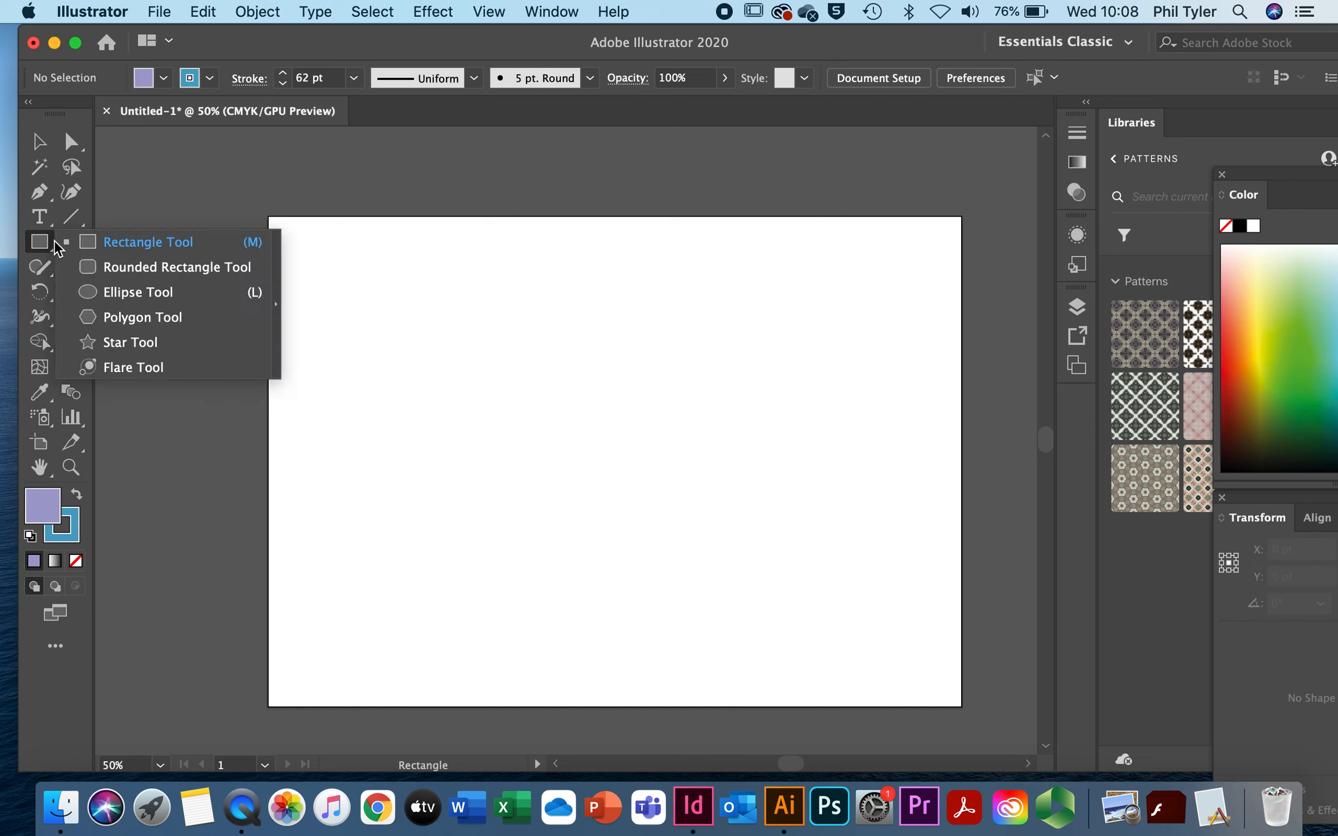
click(123, 291)
drag(328, 346, 588, 524)
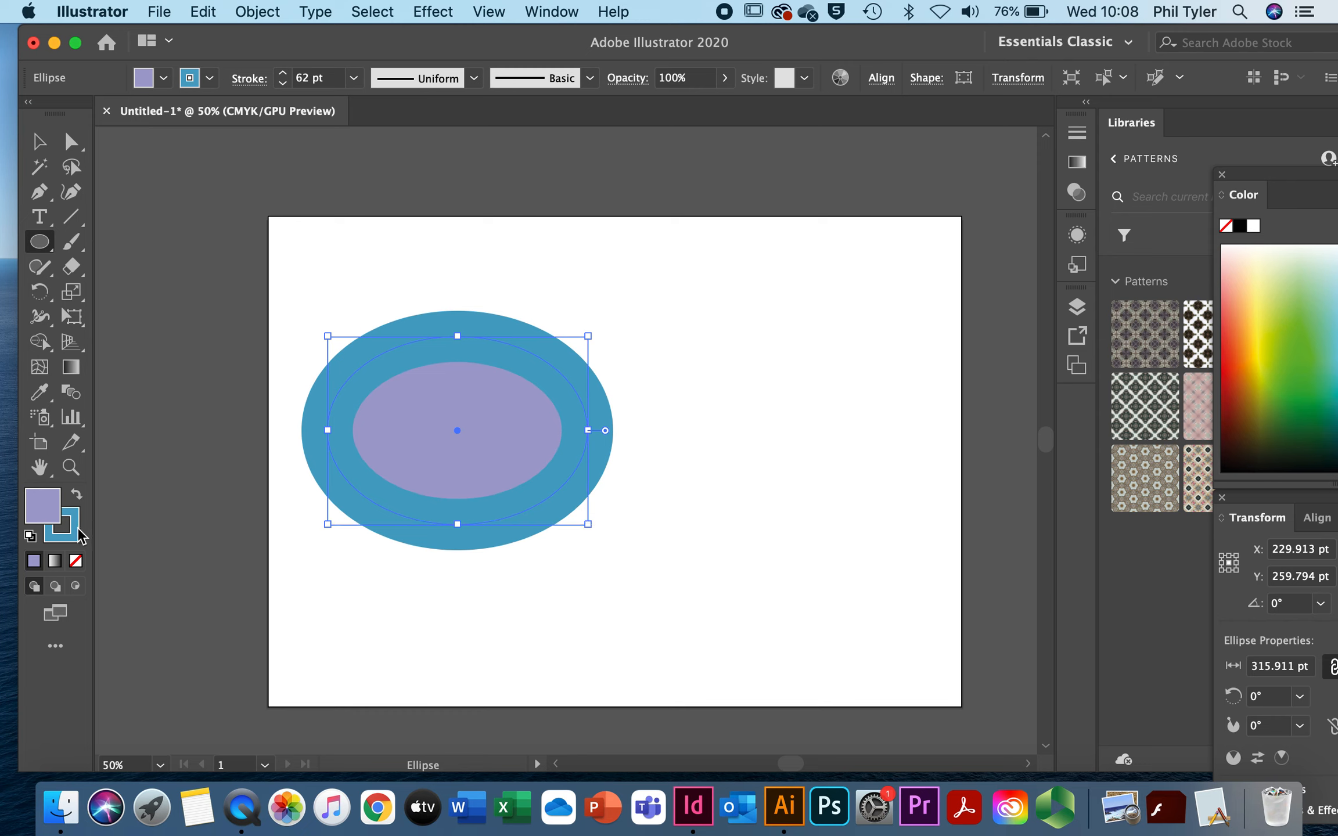
Give the ellipse a white fill and a black stroke 1 pt thick
click(209, 78)
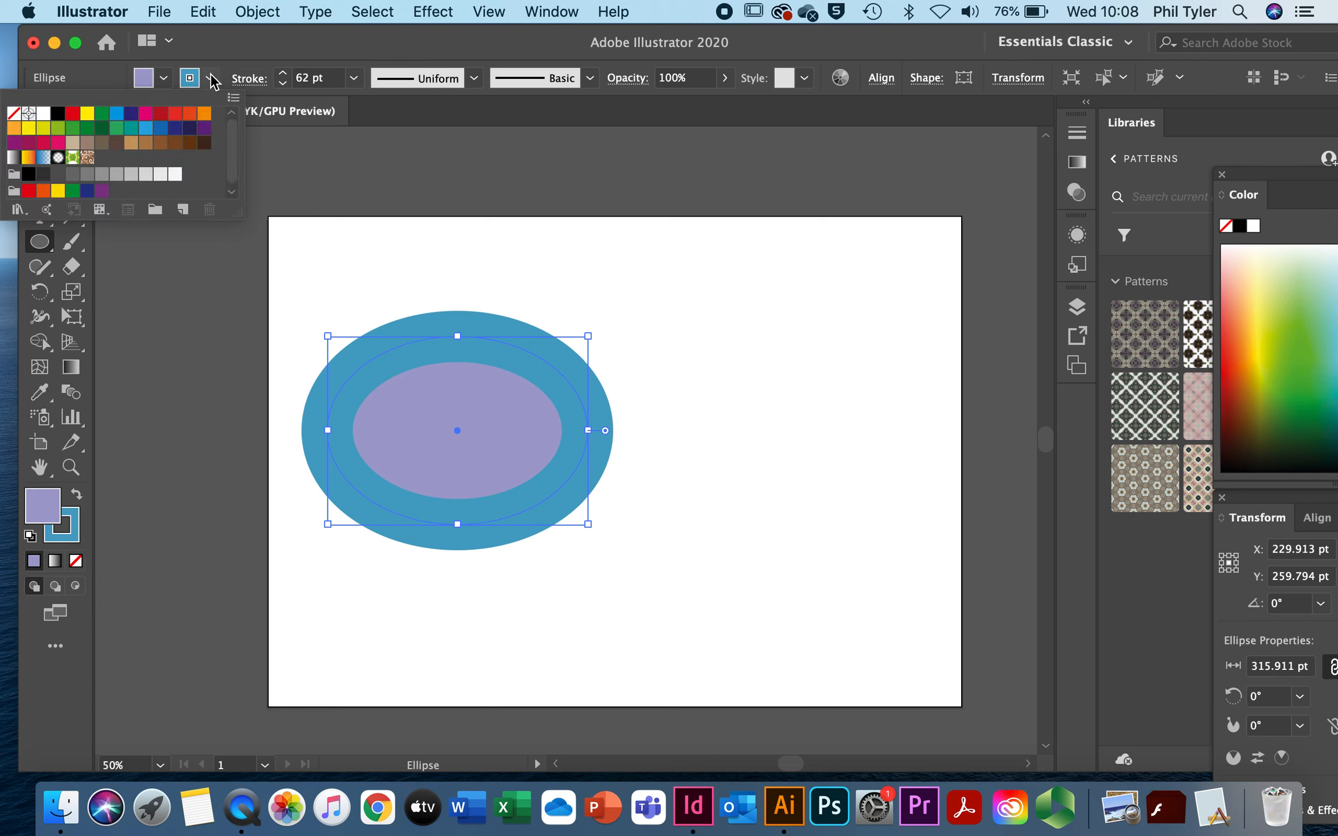
click(58, 114)
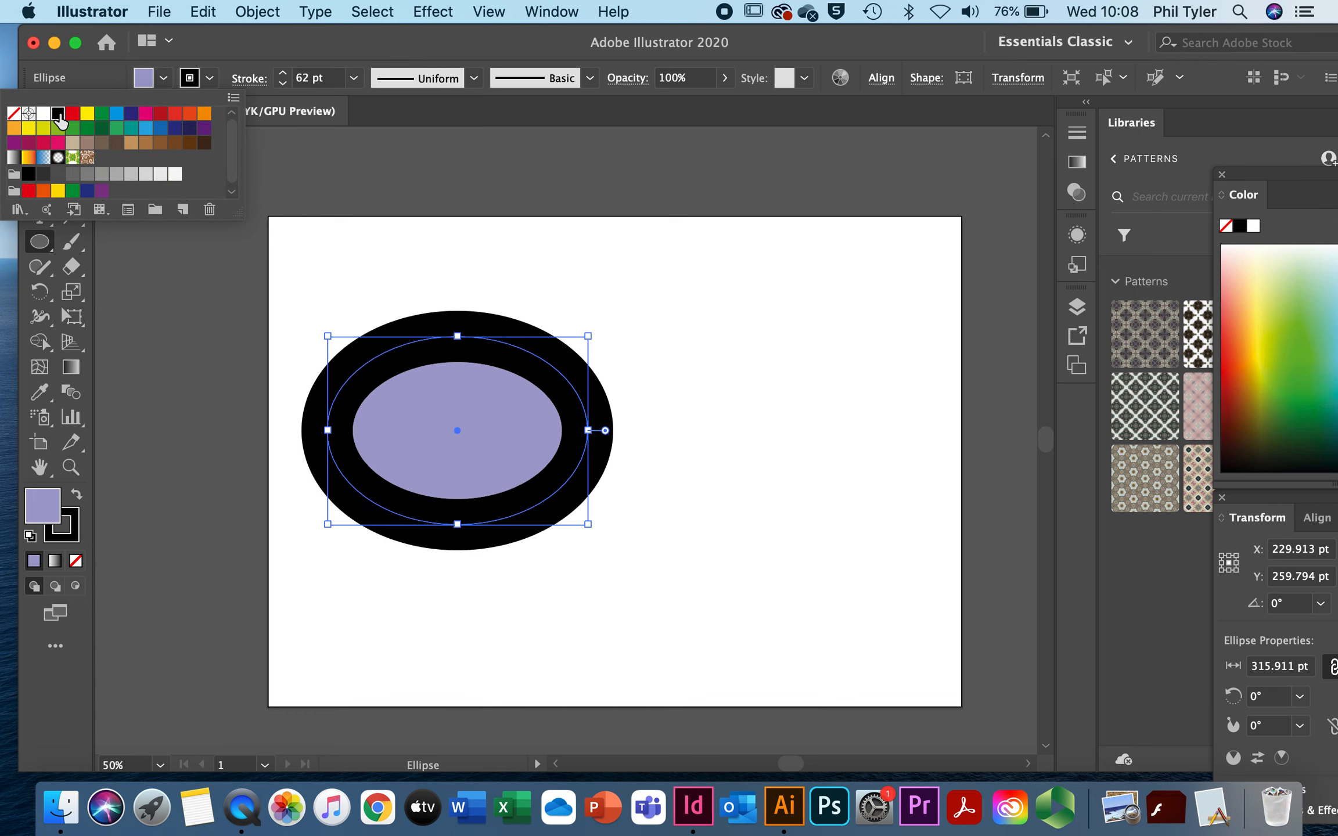
click(164, 79)
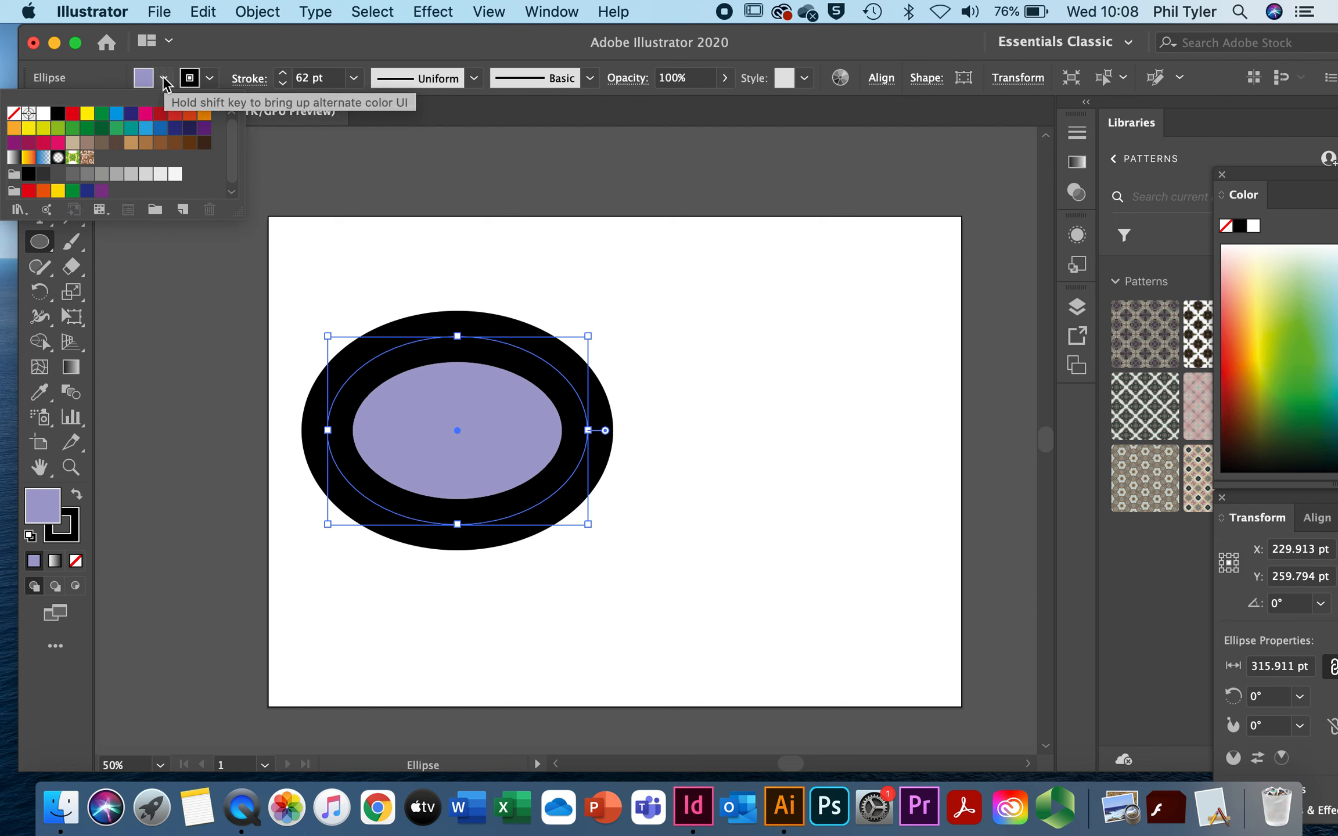
click(43, 114)
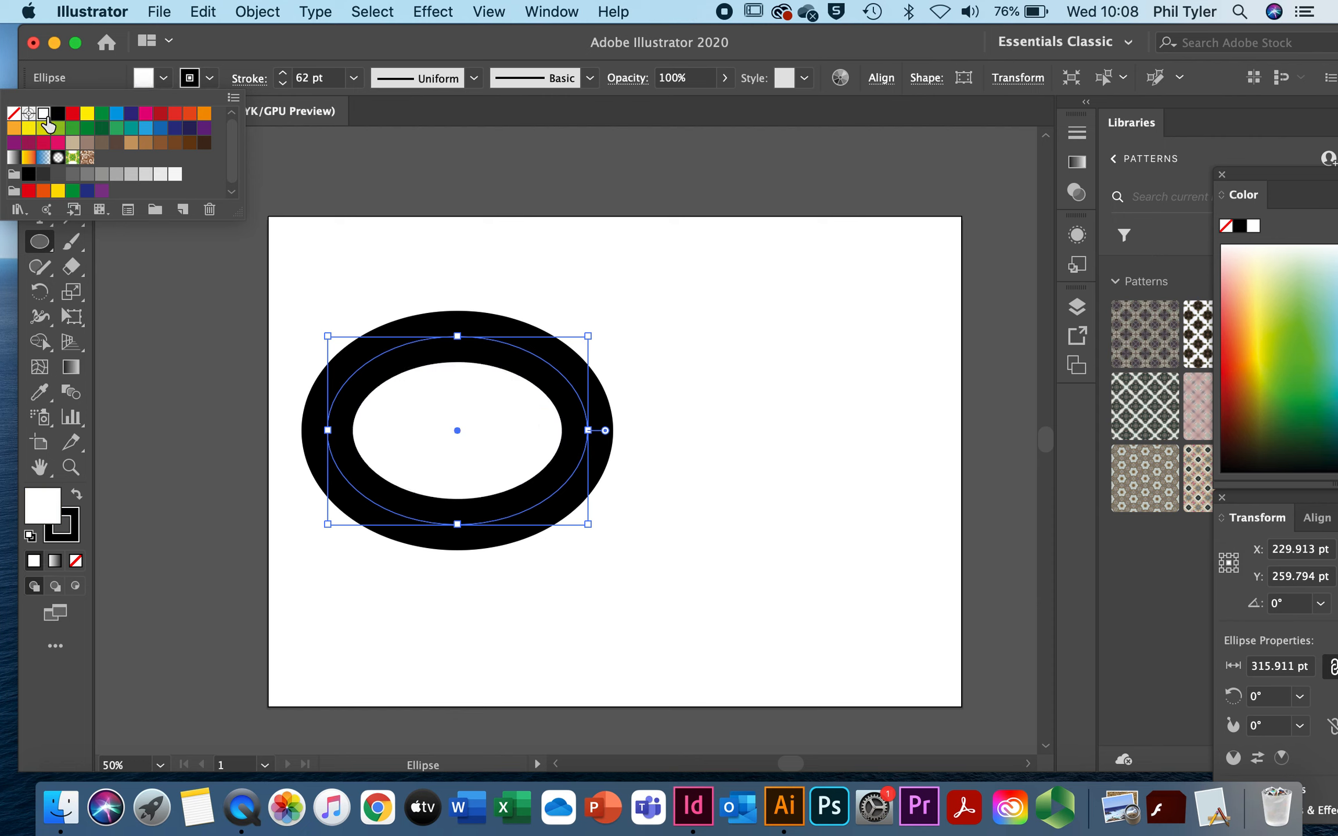
click(356, 79)
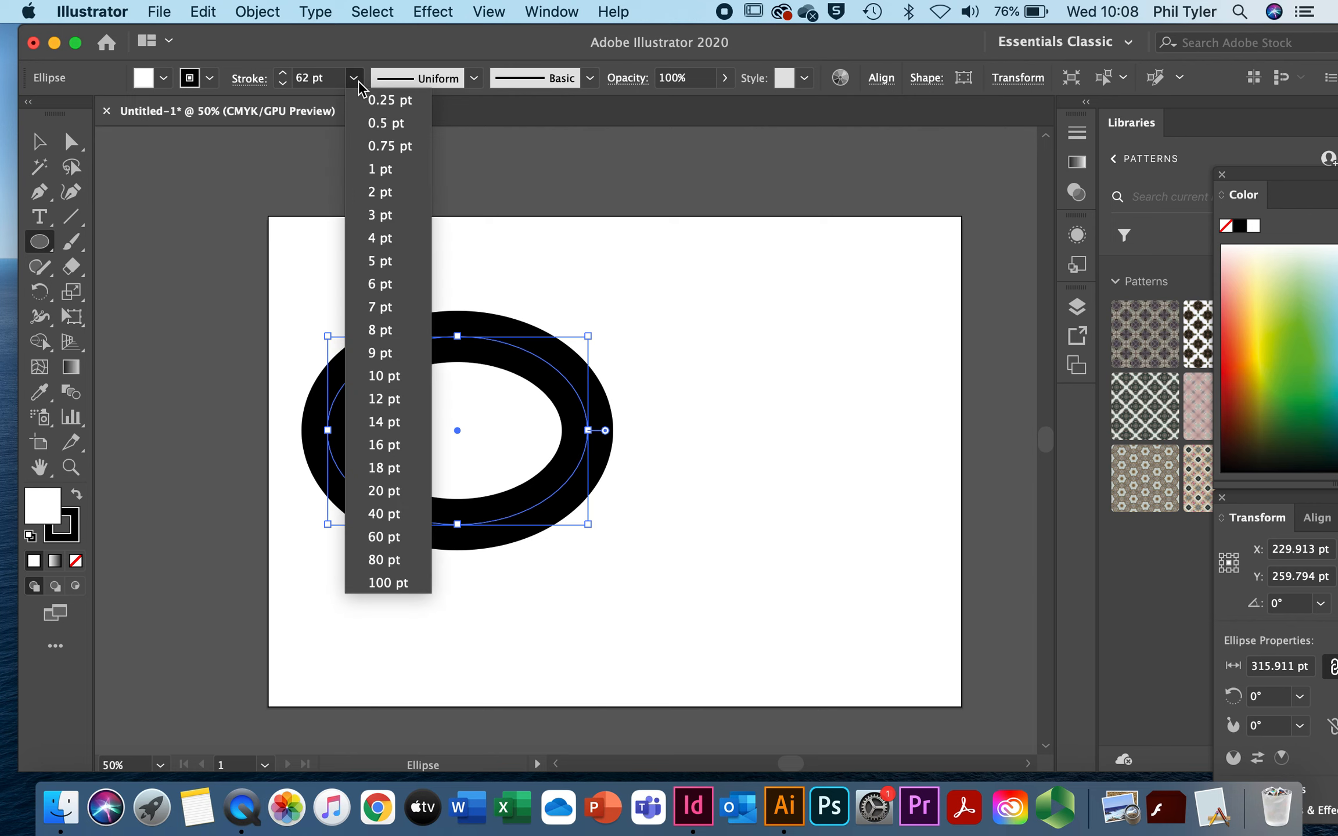
click(369, 168)
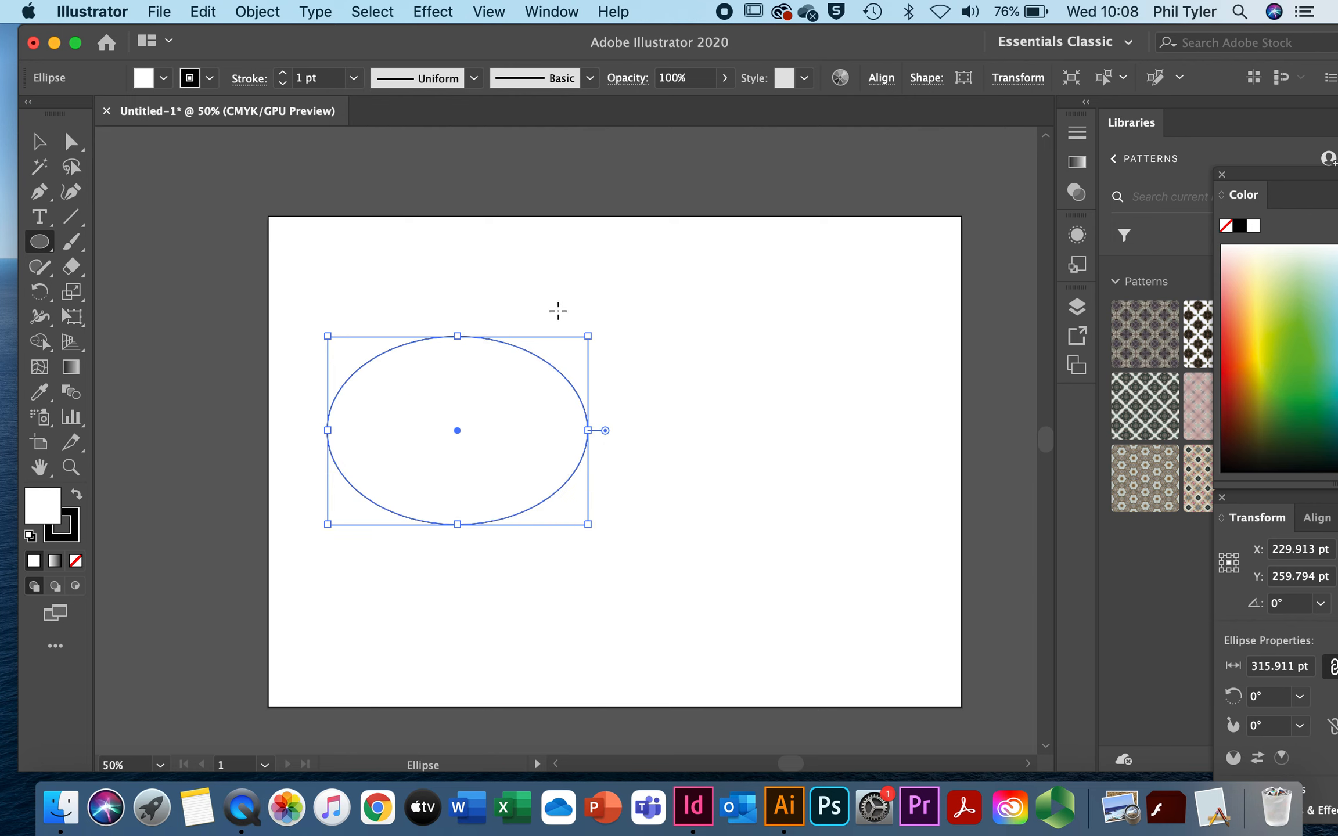
Deselect the ellipse and draw a perfect circle about 297 pt in diameter to its right
click(40, 142)
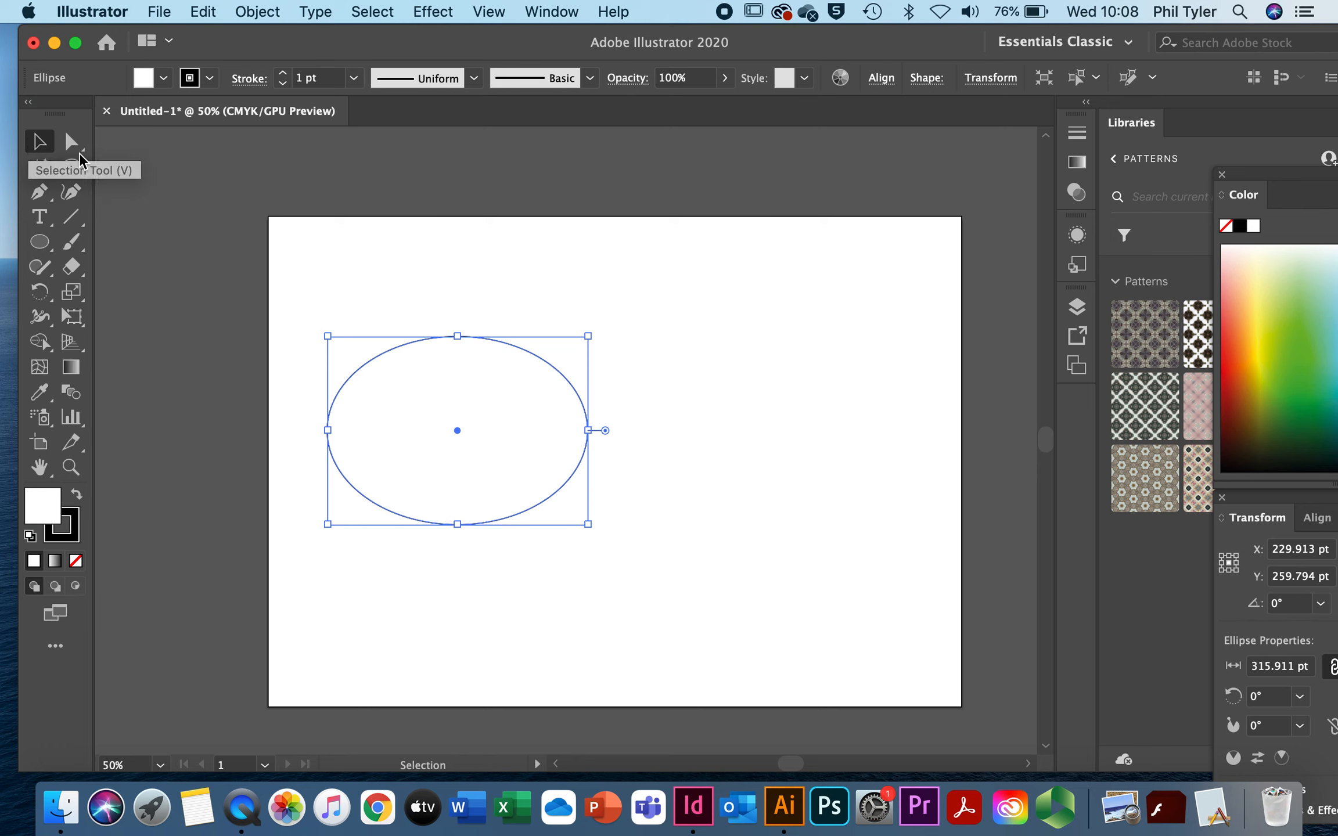
click(516, 305)
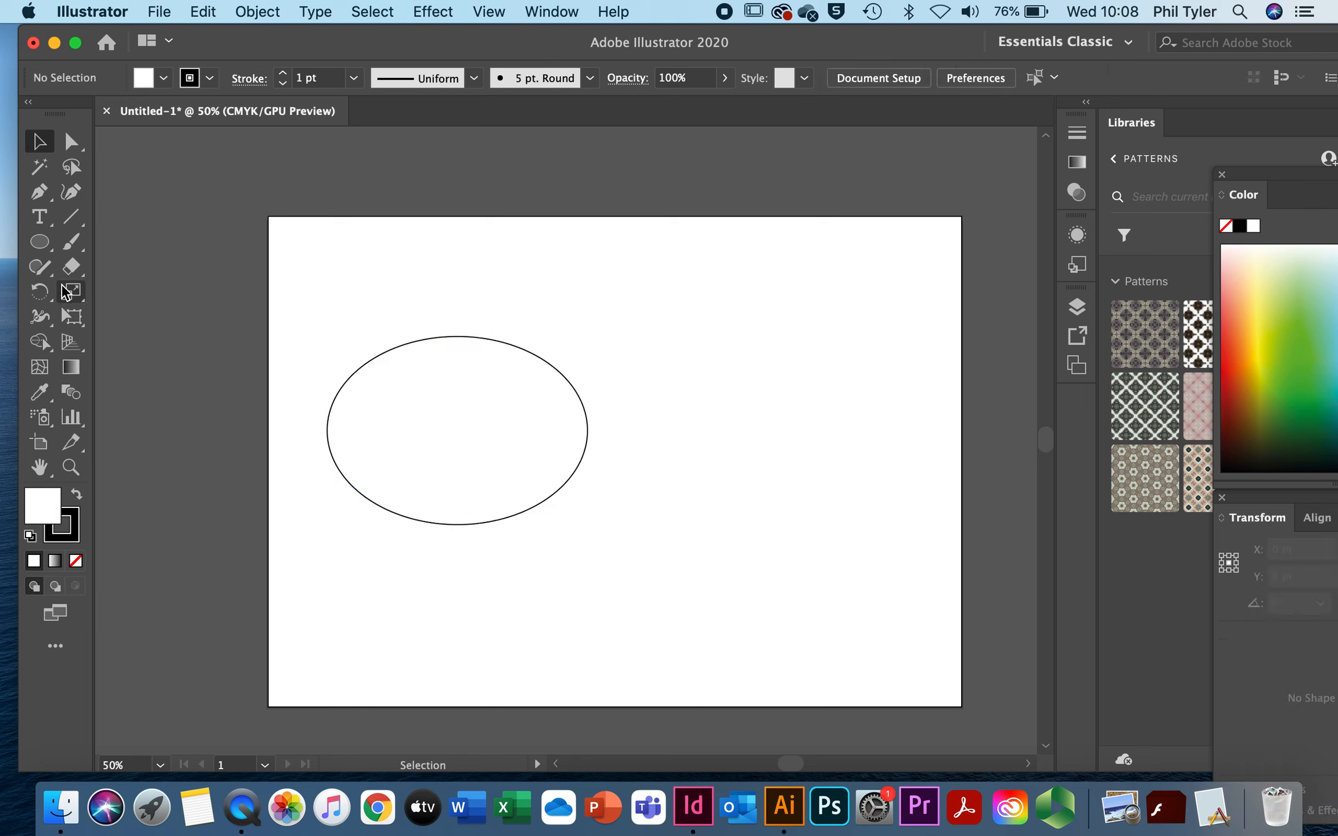
click(41, 241)
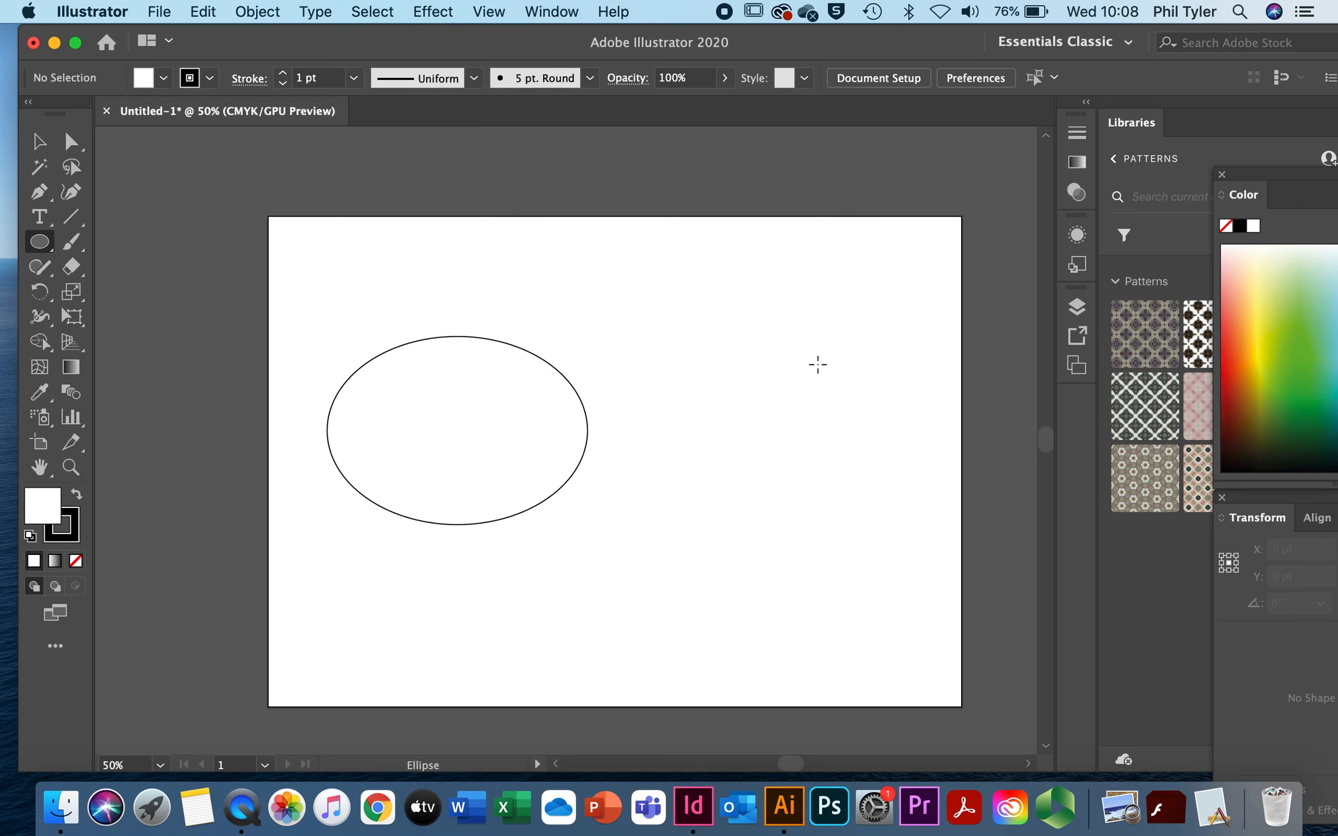
drag(674, 348, 843, 594)
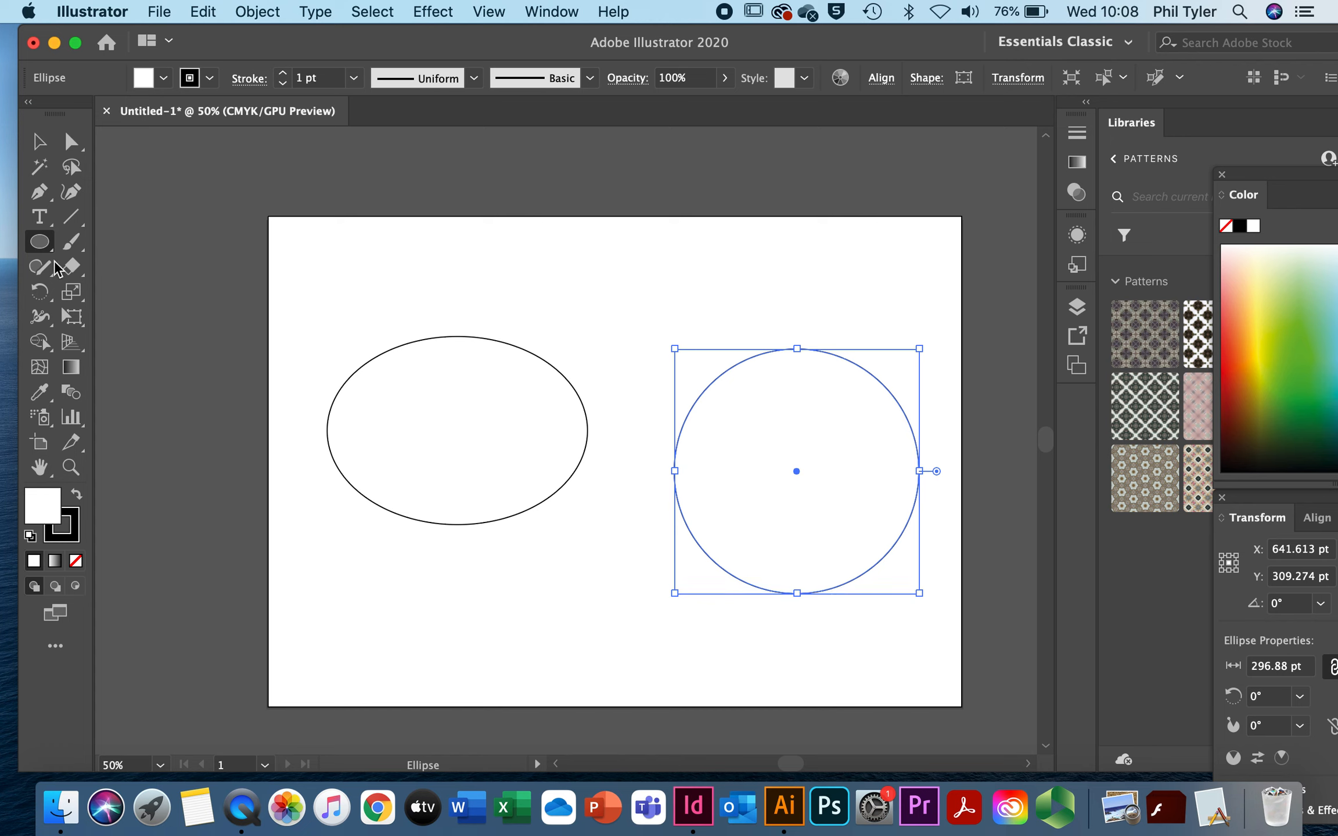
Select everything on the artboard and delete it
key(super+a)
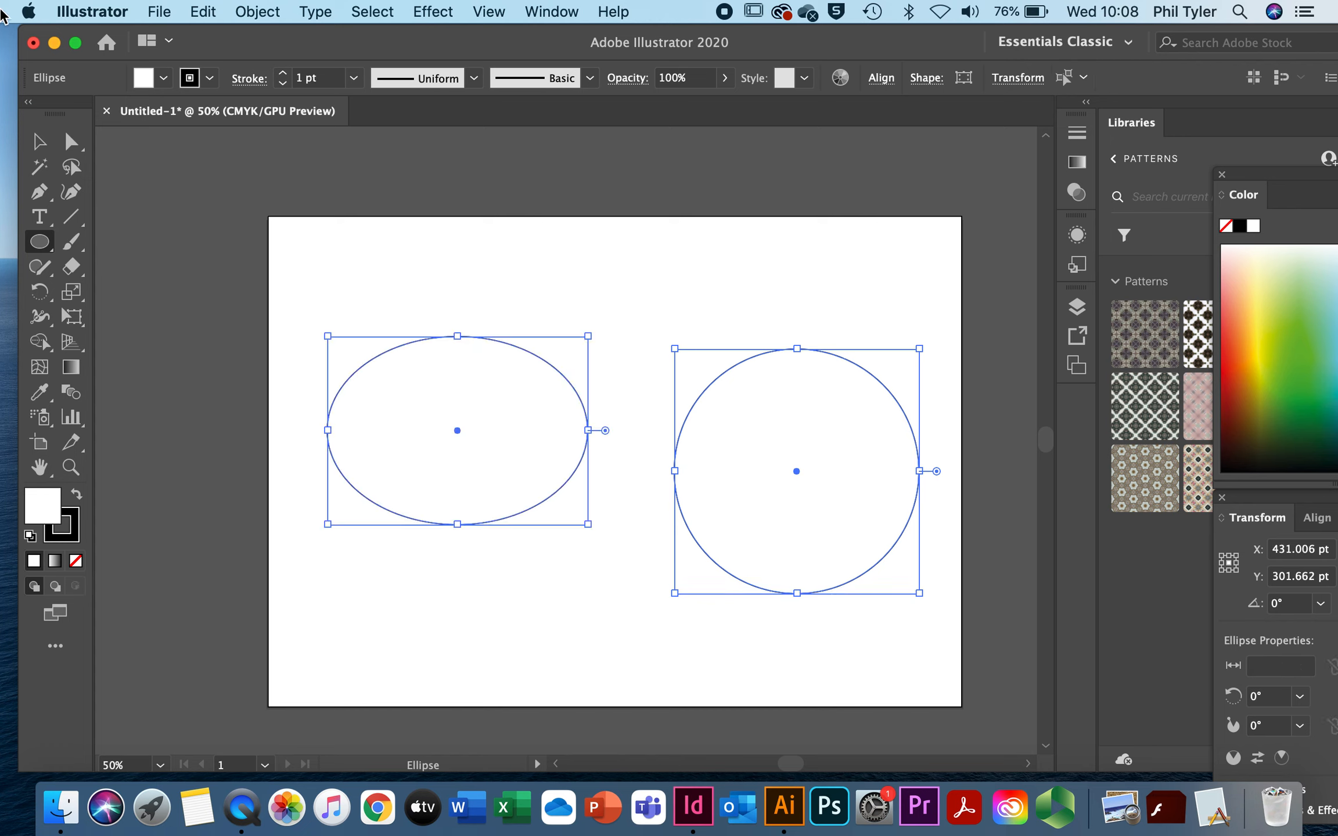
key(Delete)
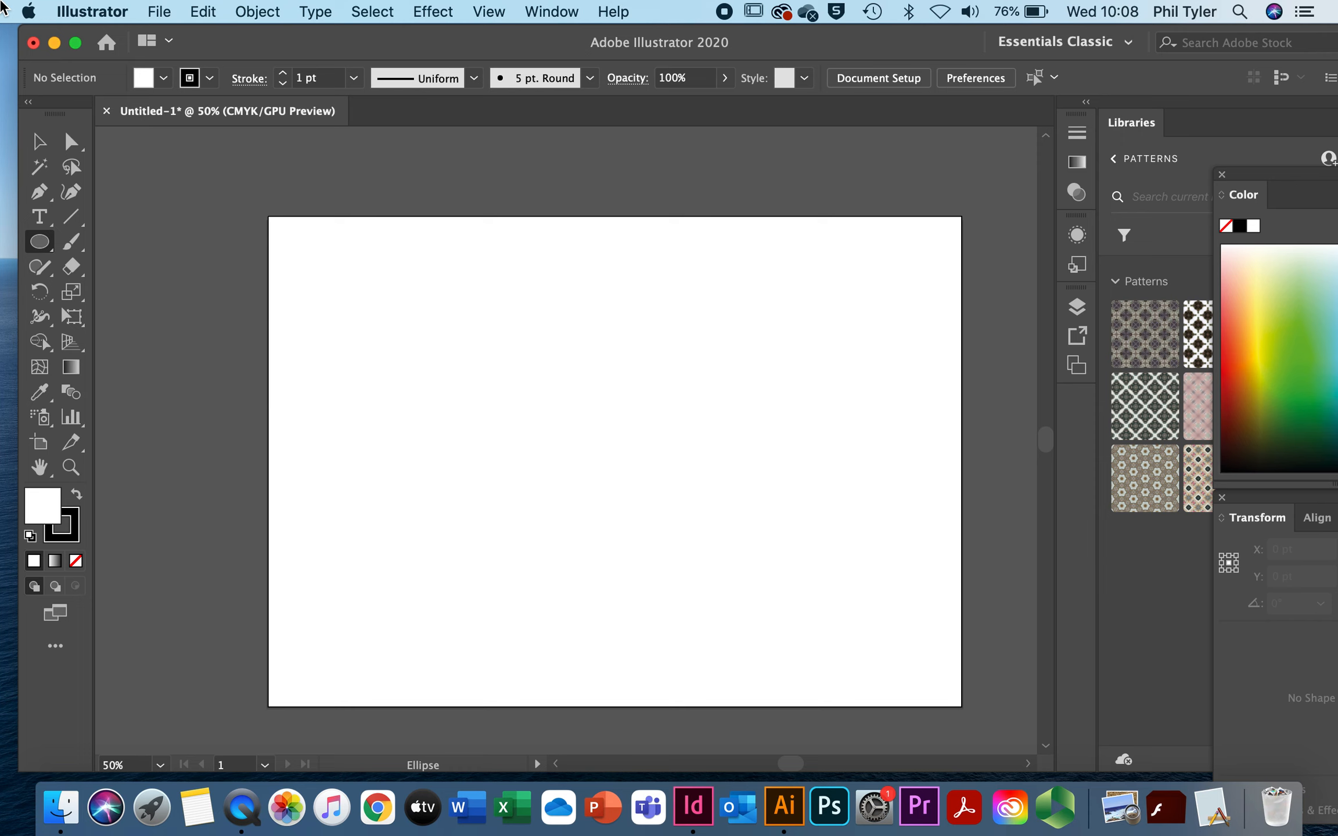
Create a three-sided polygon with a 50 pt radius and enlarge it proportionally to a radius of about 203 pt
click(35, 243)
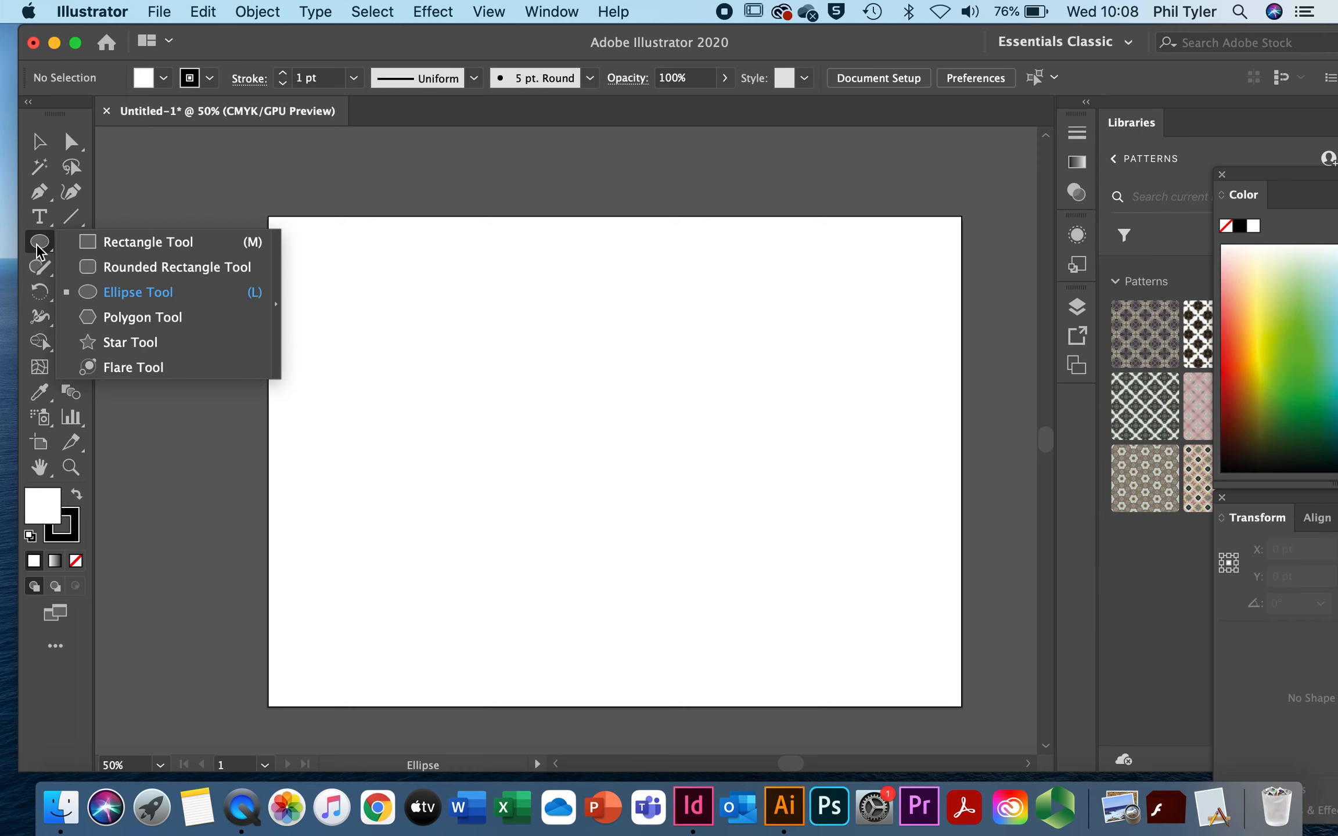
click(118, 316)
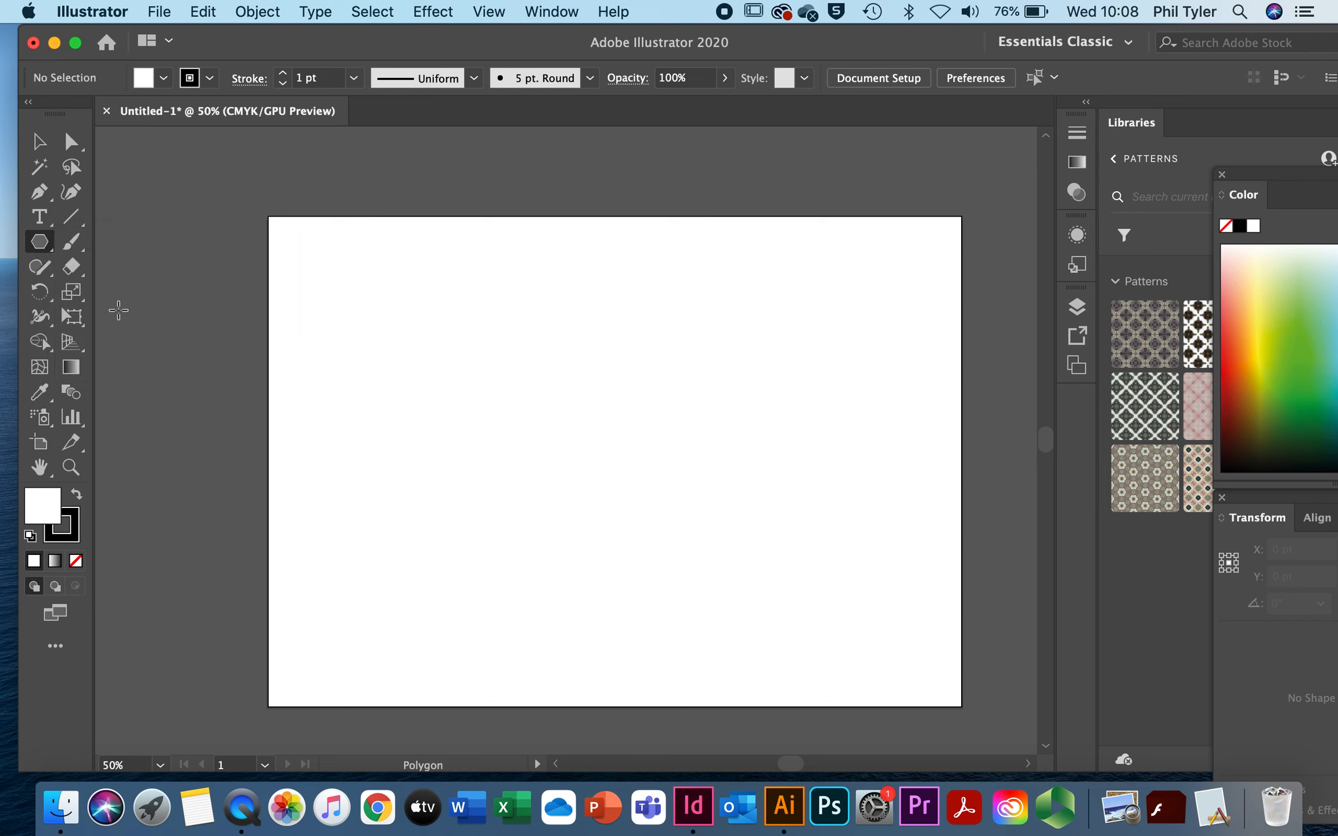
click(333, 358)
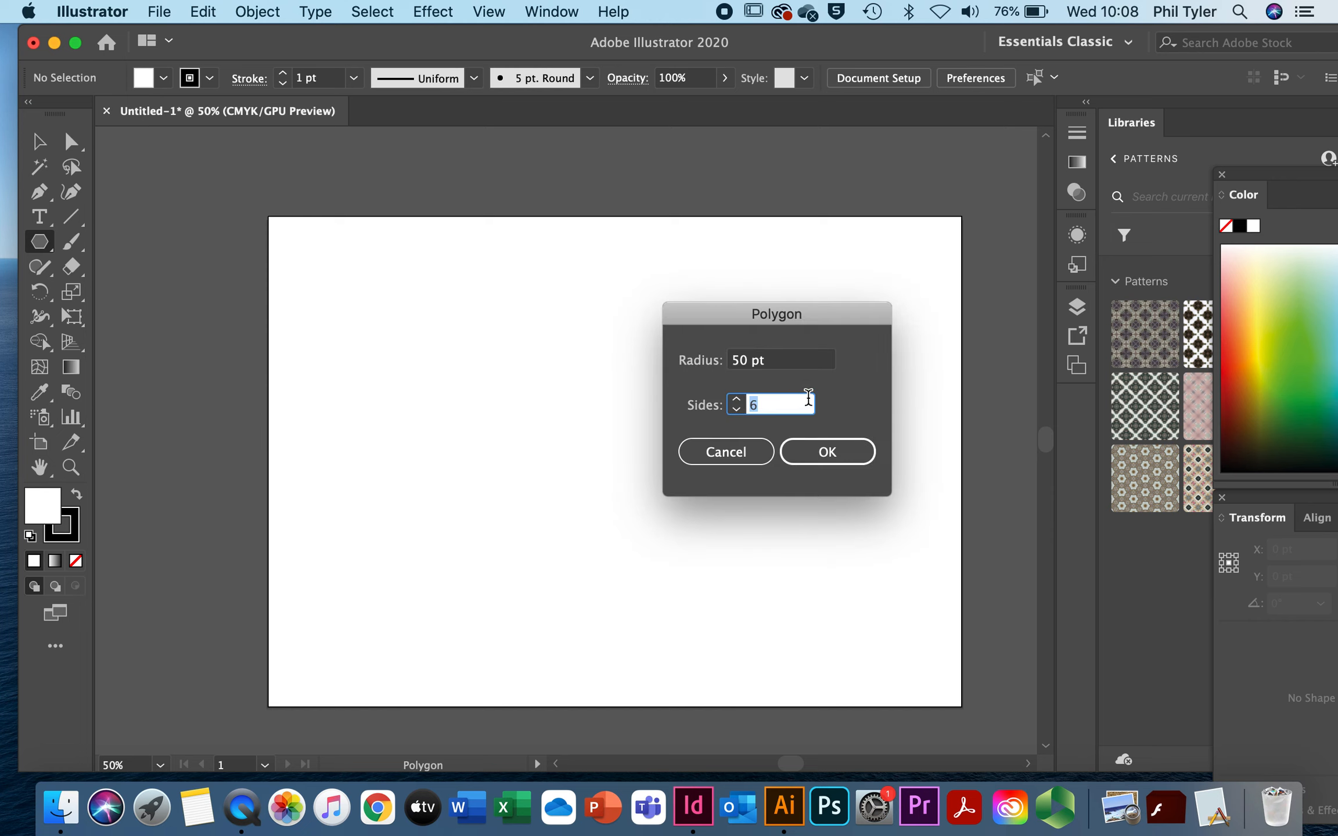
click(737, 400)
click(736, 409)
click(849, 459)
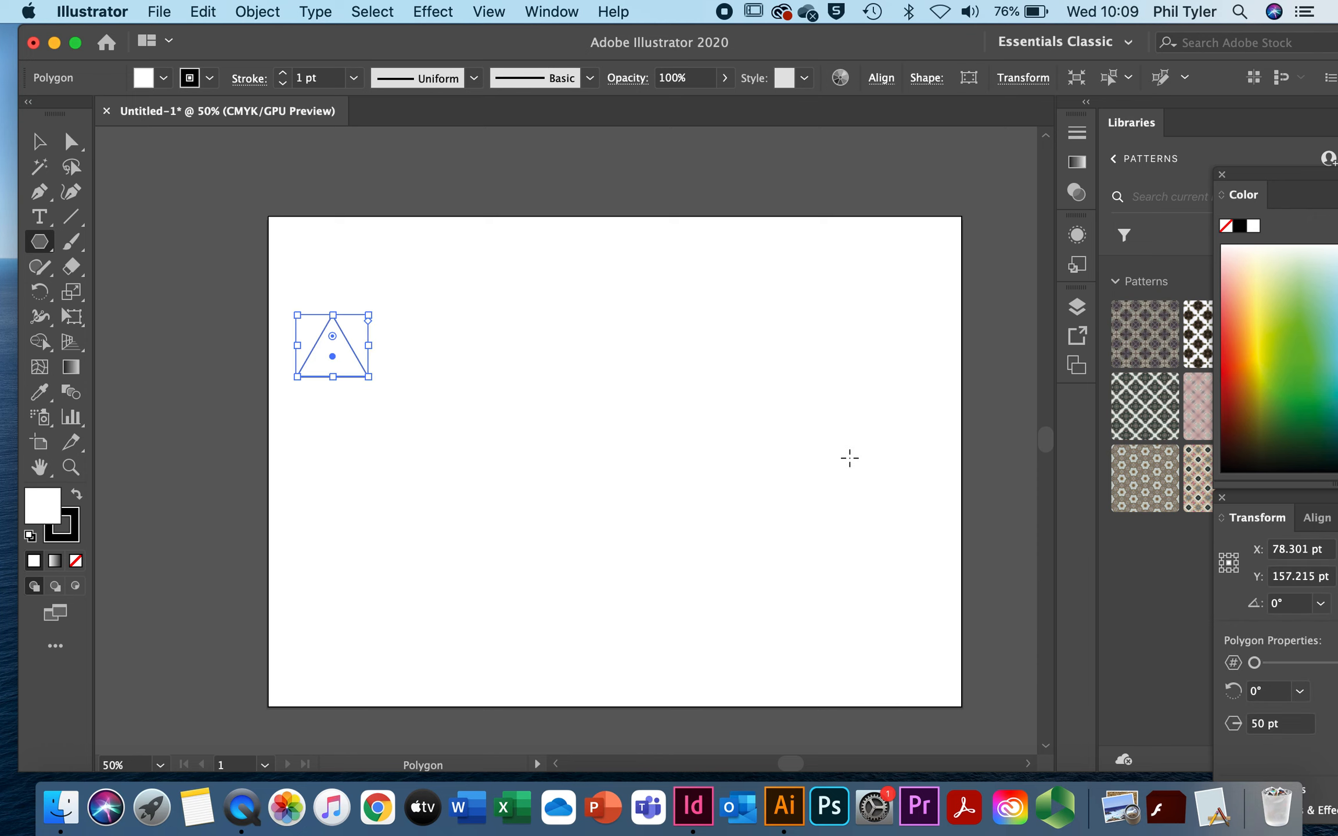
drag(368, 377, 586, 566)
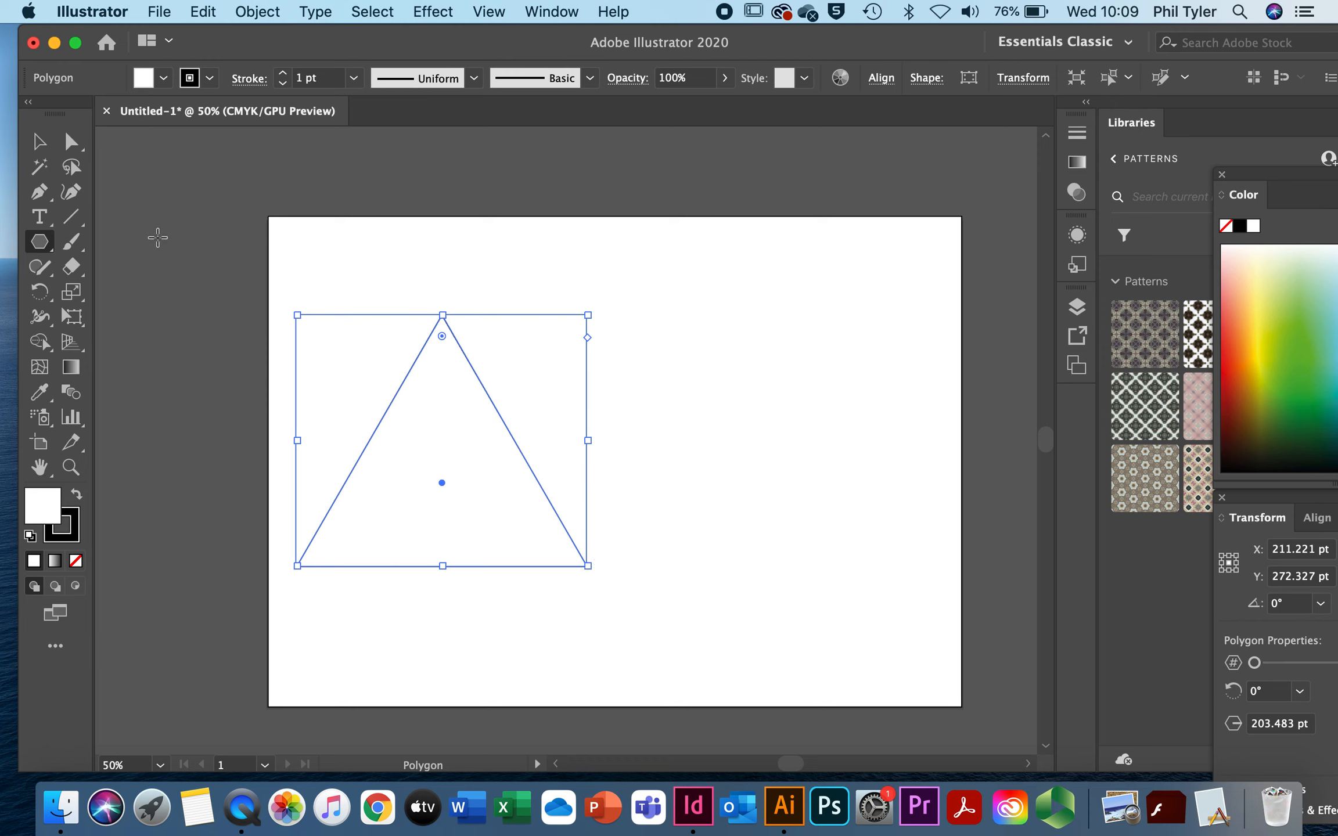
Stretch the triangle into a narrow shape, shrink it towards its lower-left corner, and rotate it to about 302.61°
click(40, 141)
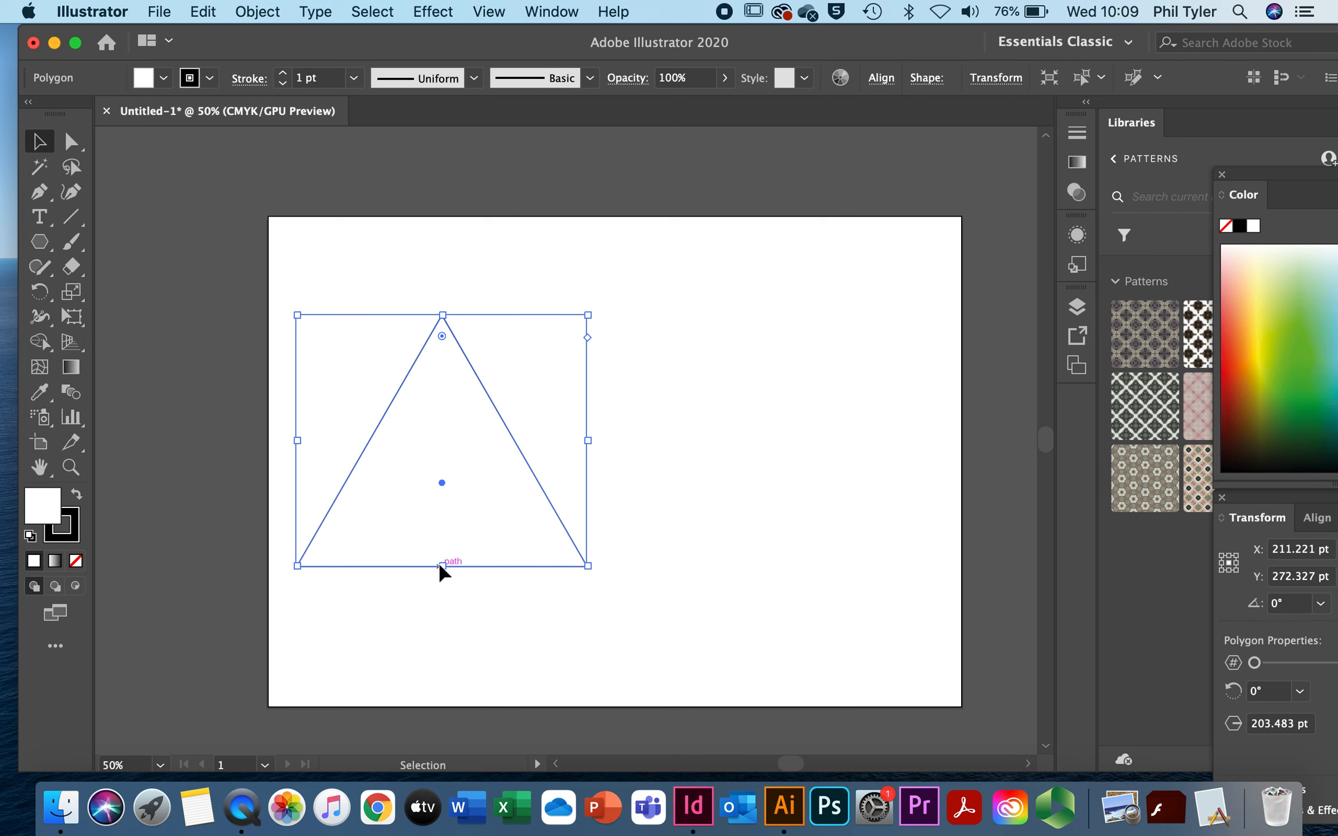
drag(440, 566, 471, 591)
drag(325, 591, 392, 608)
scroll(396, 610, up, 5)
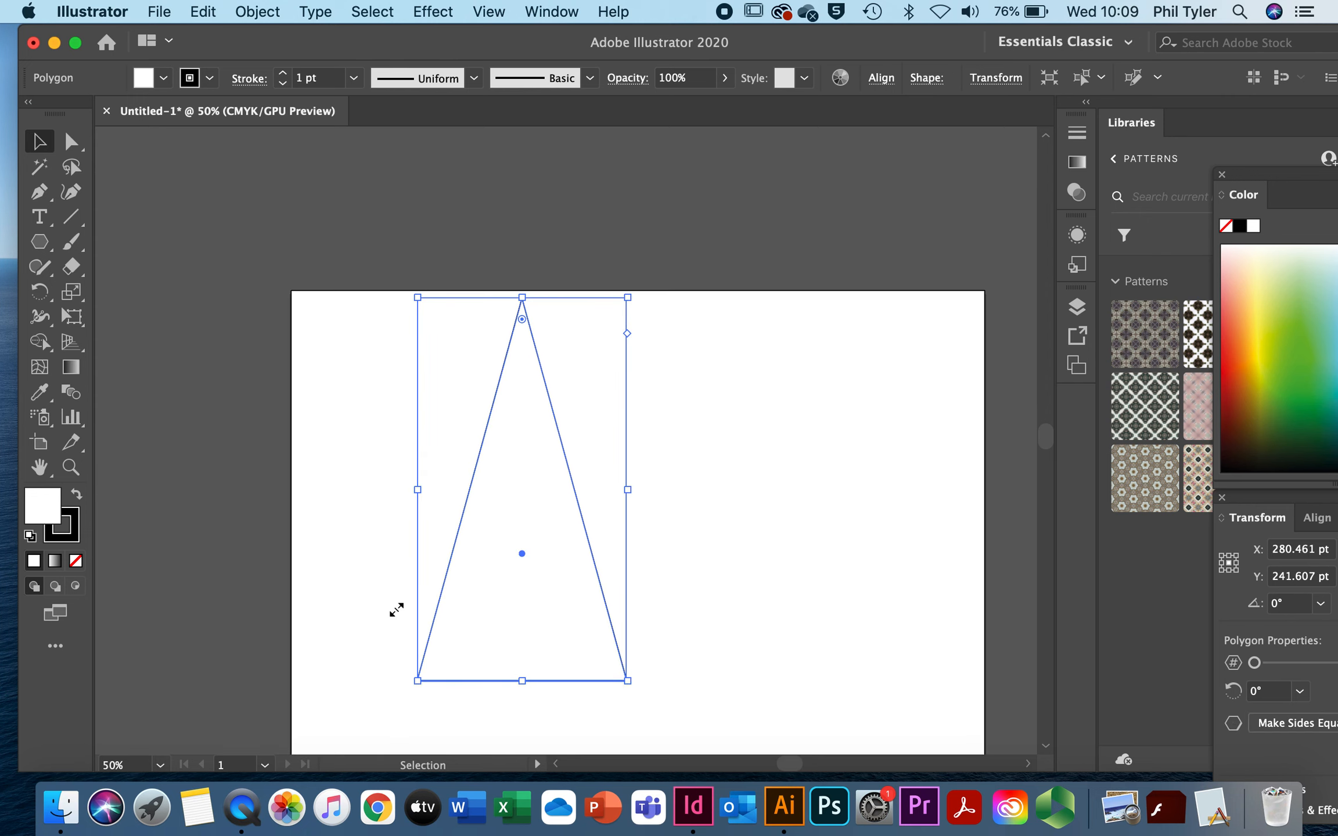
drag(627, 297, 572, 512)
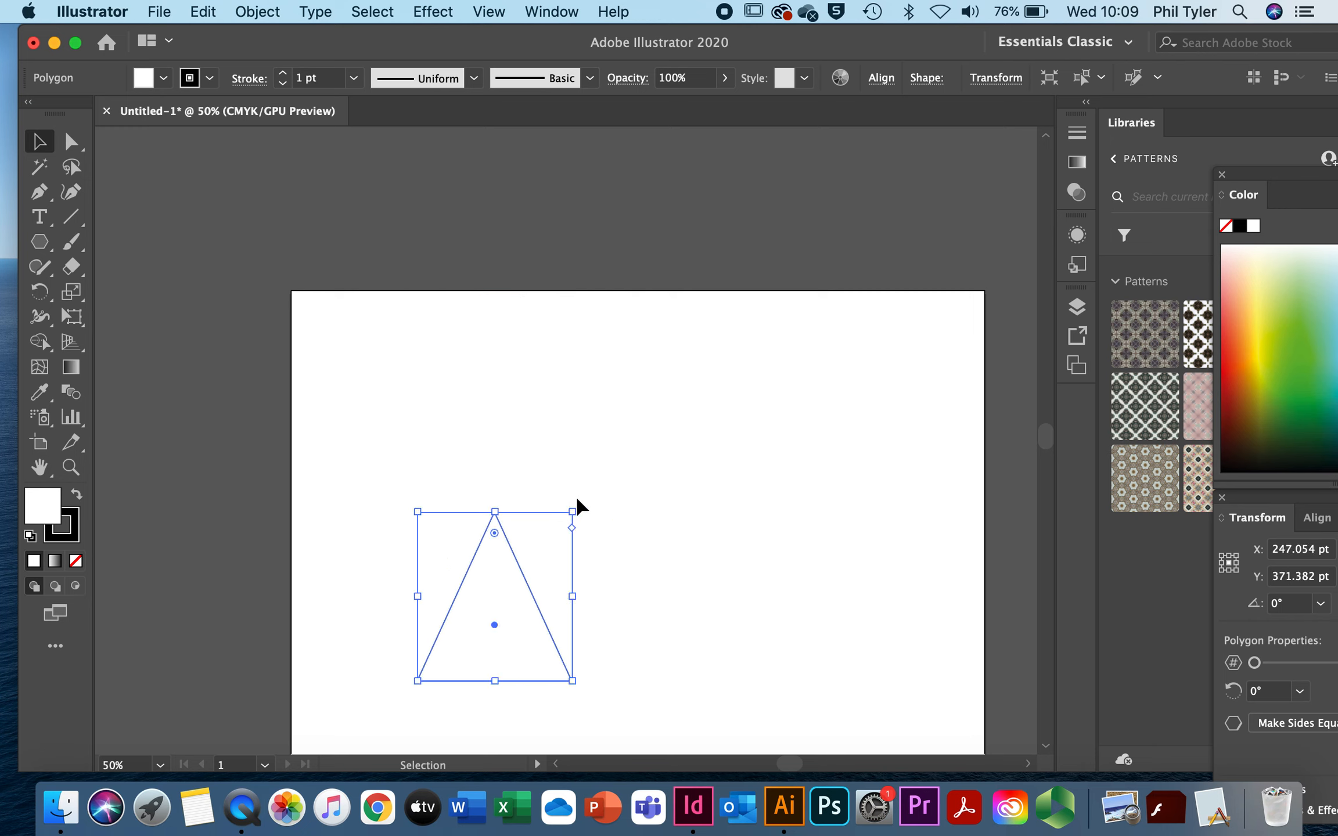
drag(577, 502, 632, 629)
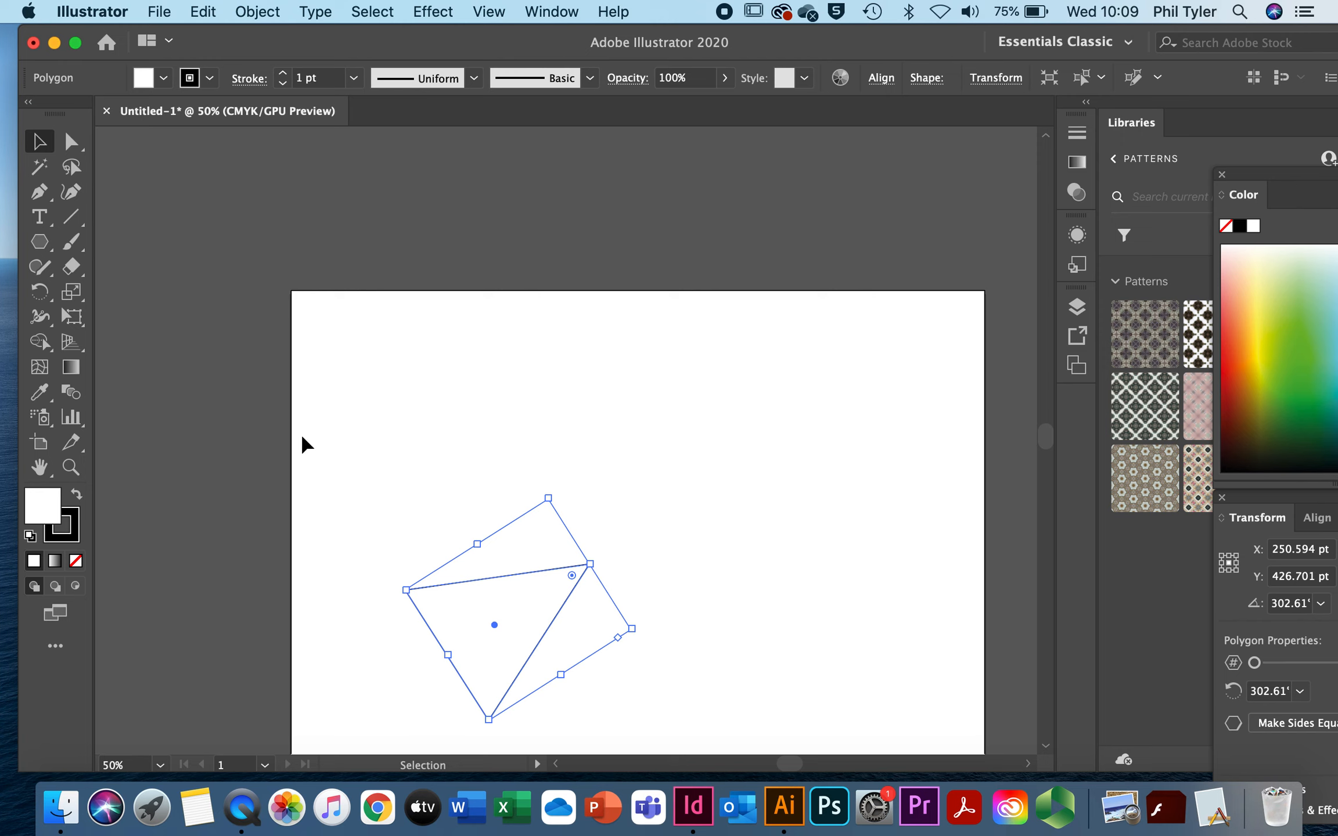
Try rounding only the triangle's right-hand corner, and undo the edits back to before the triangle was created
mouse_move(571, 576)
mouse_down()
mouse_move(535, 597)
mouse_move(588, 565)
mouse_up()
click(72, 141)
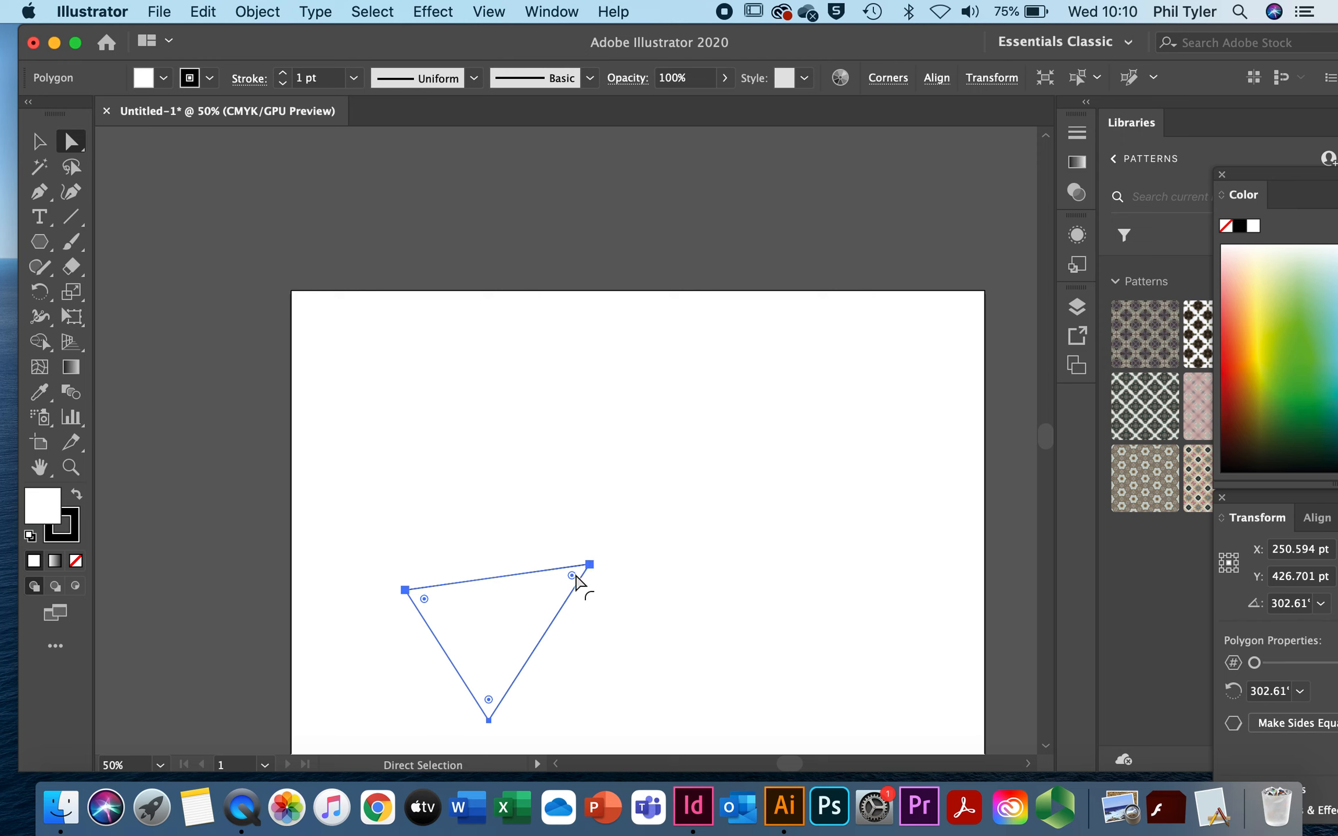
drag(575, 581, 552, 589)
key(super+z)
drag(573, 580, 526, 618)
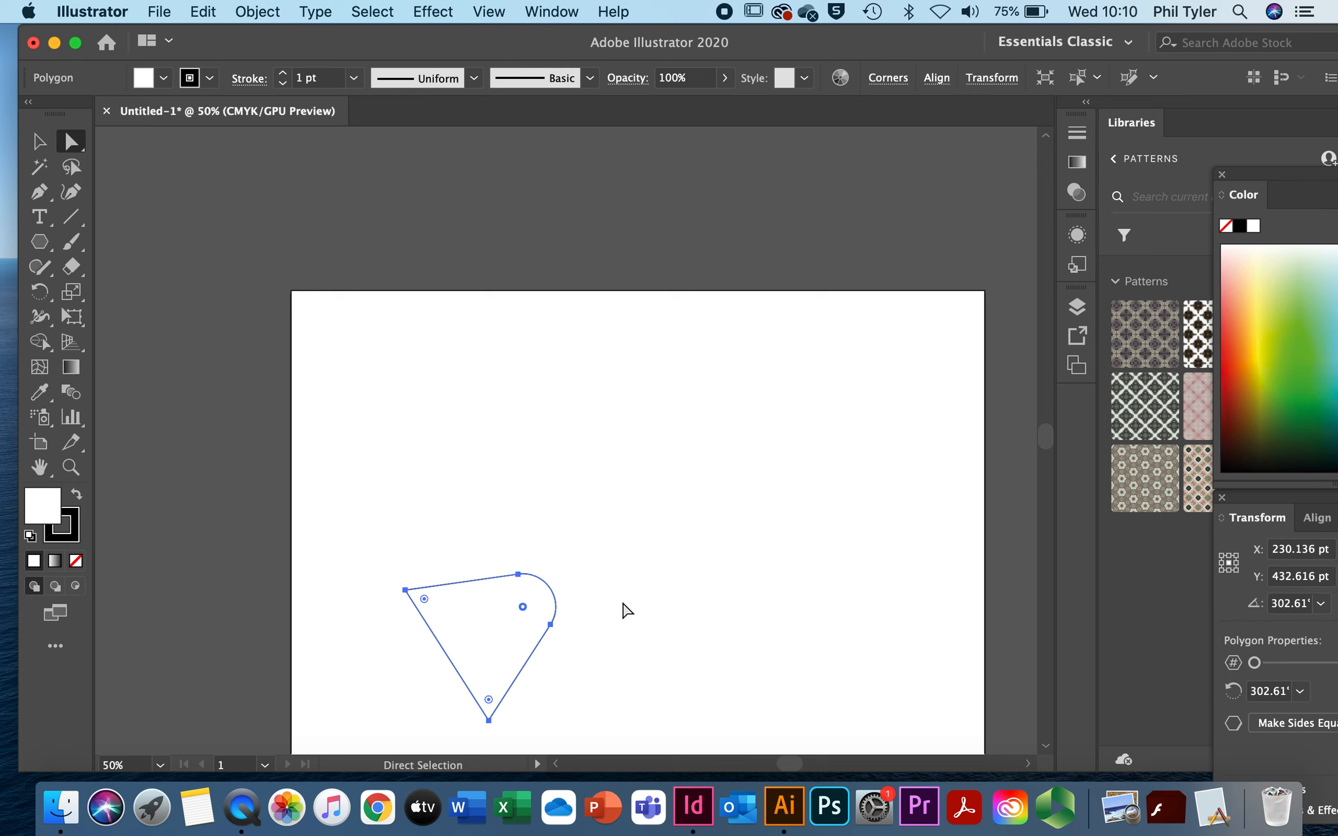
key(super+z)
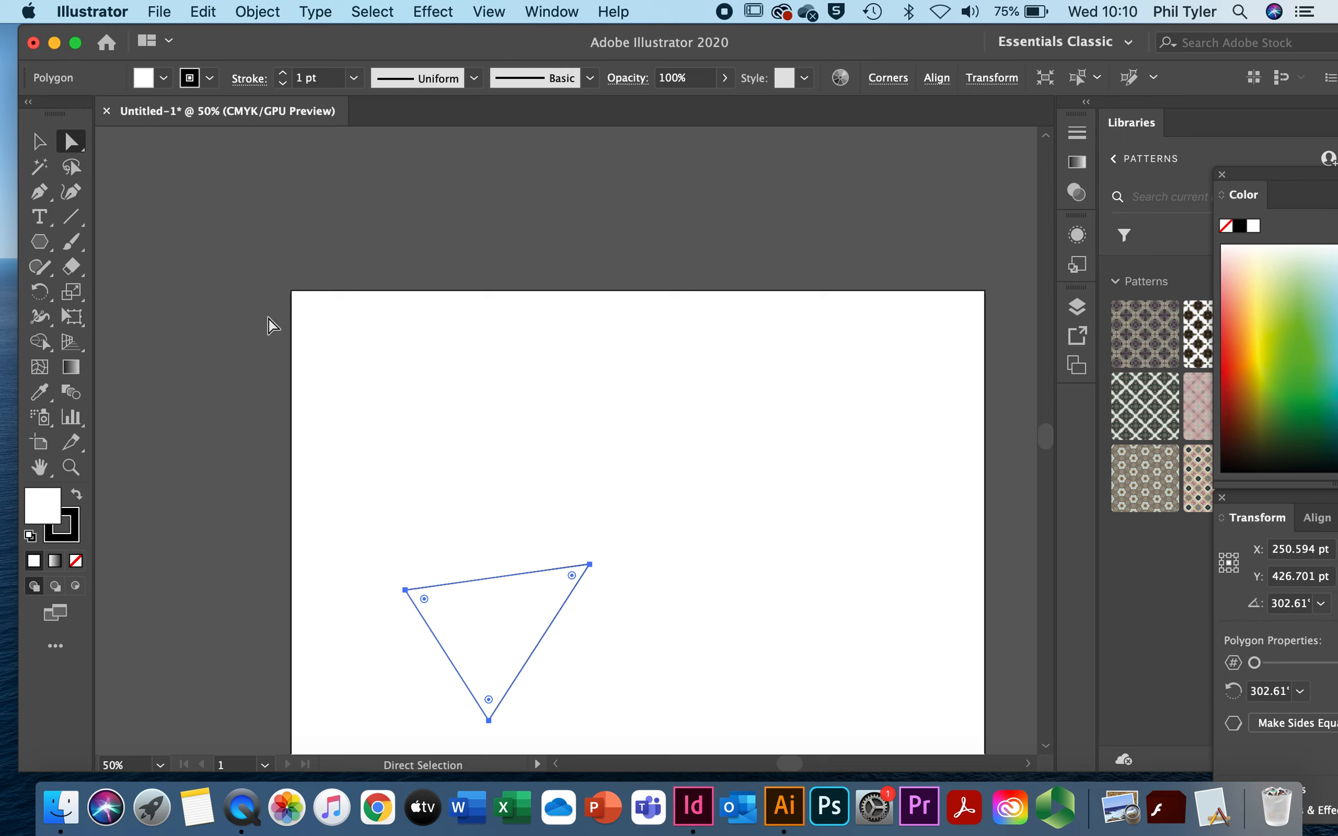
key(super+z)
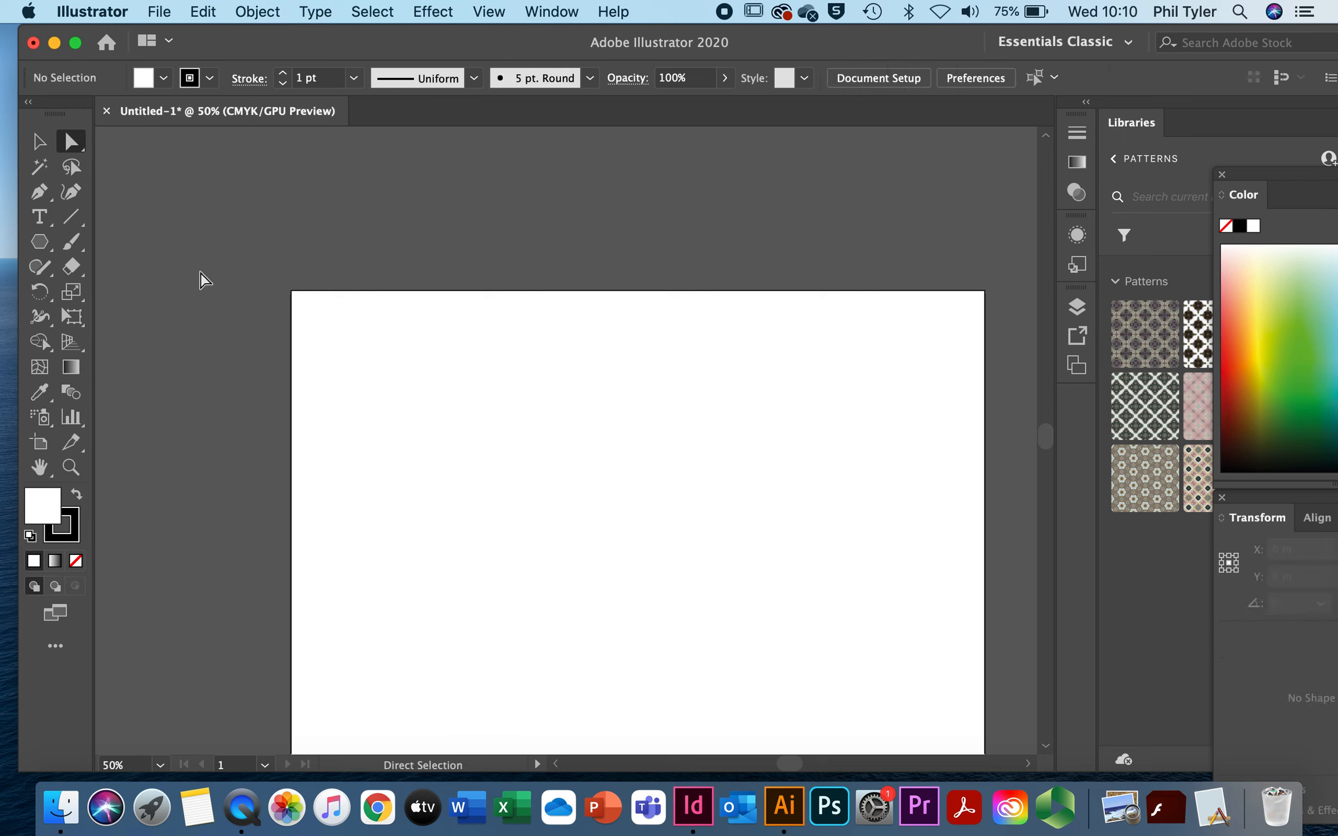
Create a five-sided polygon with a 50 pt radius in the artboard's upper-left area and stretch it into a much larger, wider pentagon
click(47, 239)
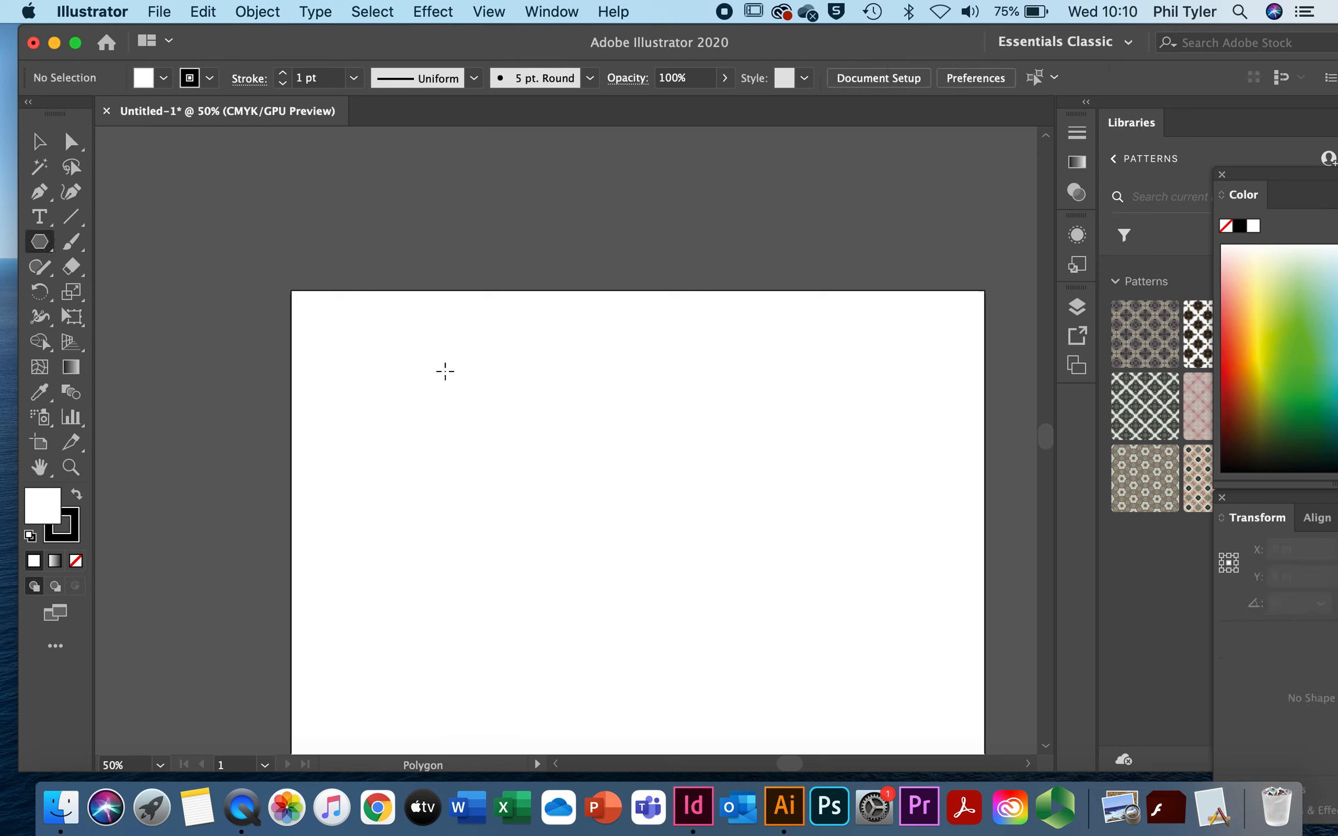
click(464, 387)
click(737, 401)
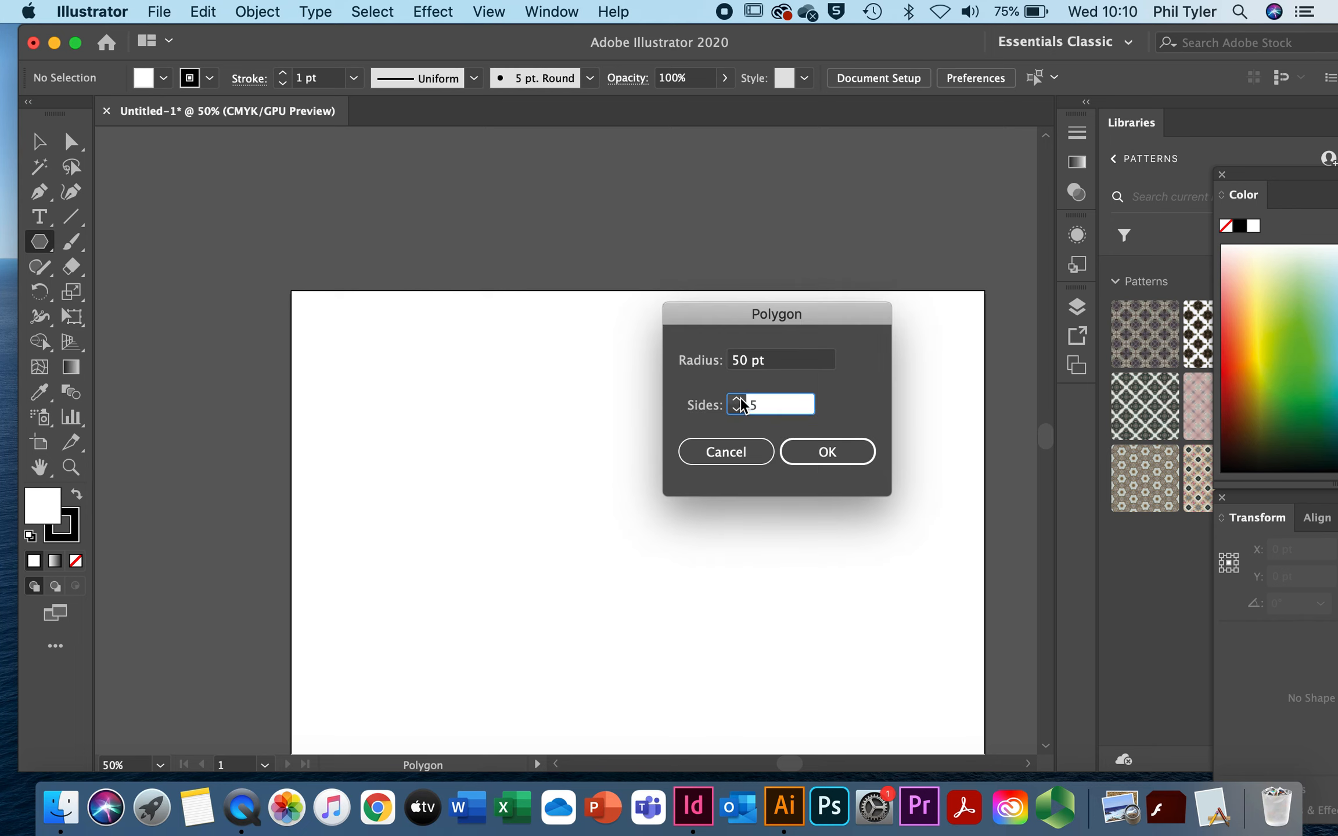
click(845, 454)
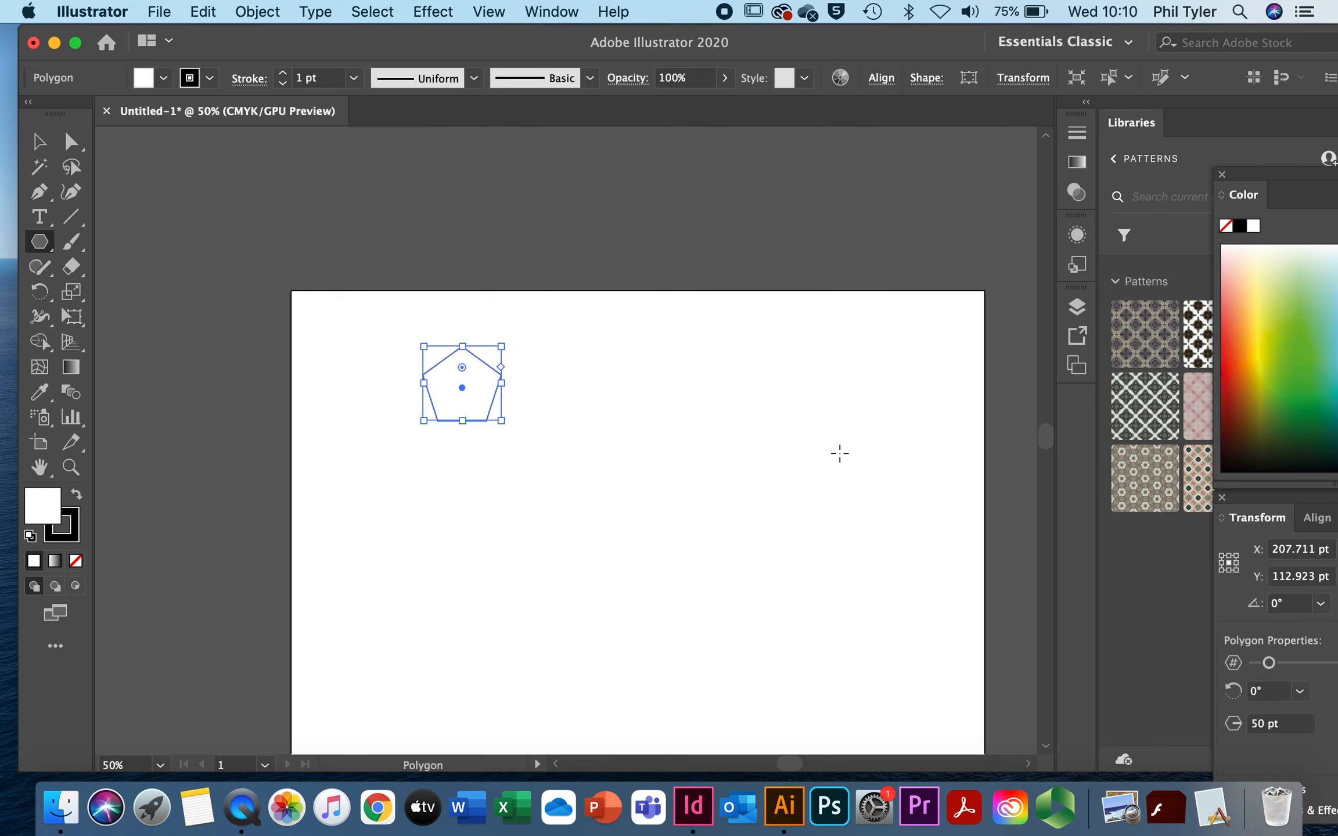
drag(501, 420, 649, 597)
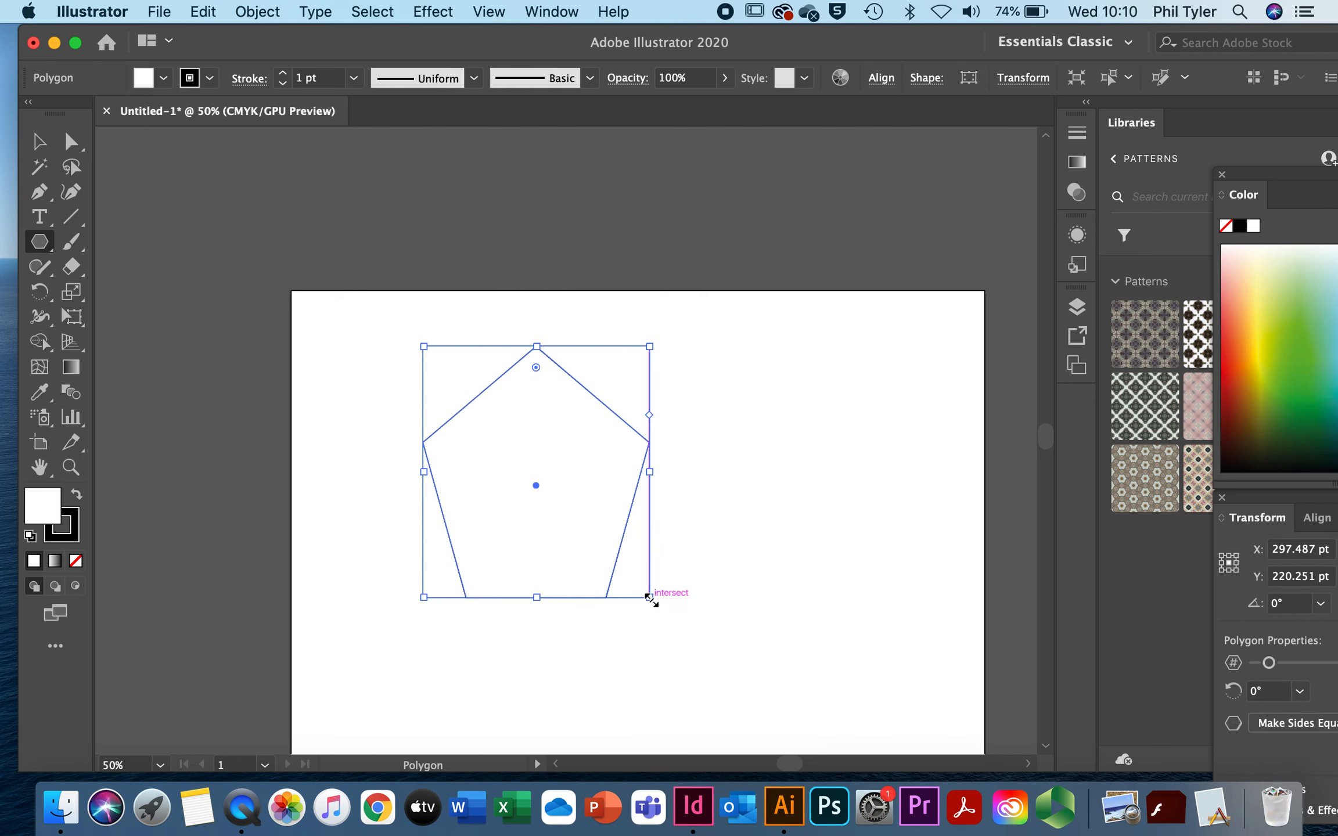
drag(649, 472, 765, 471)
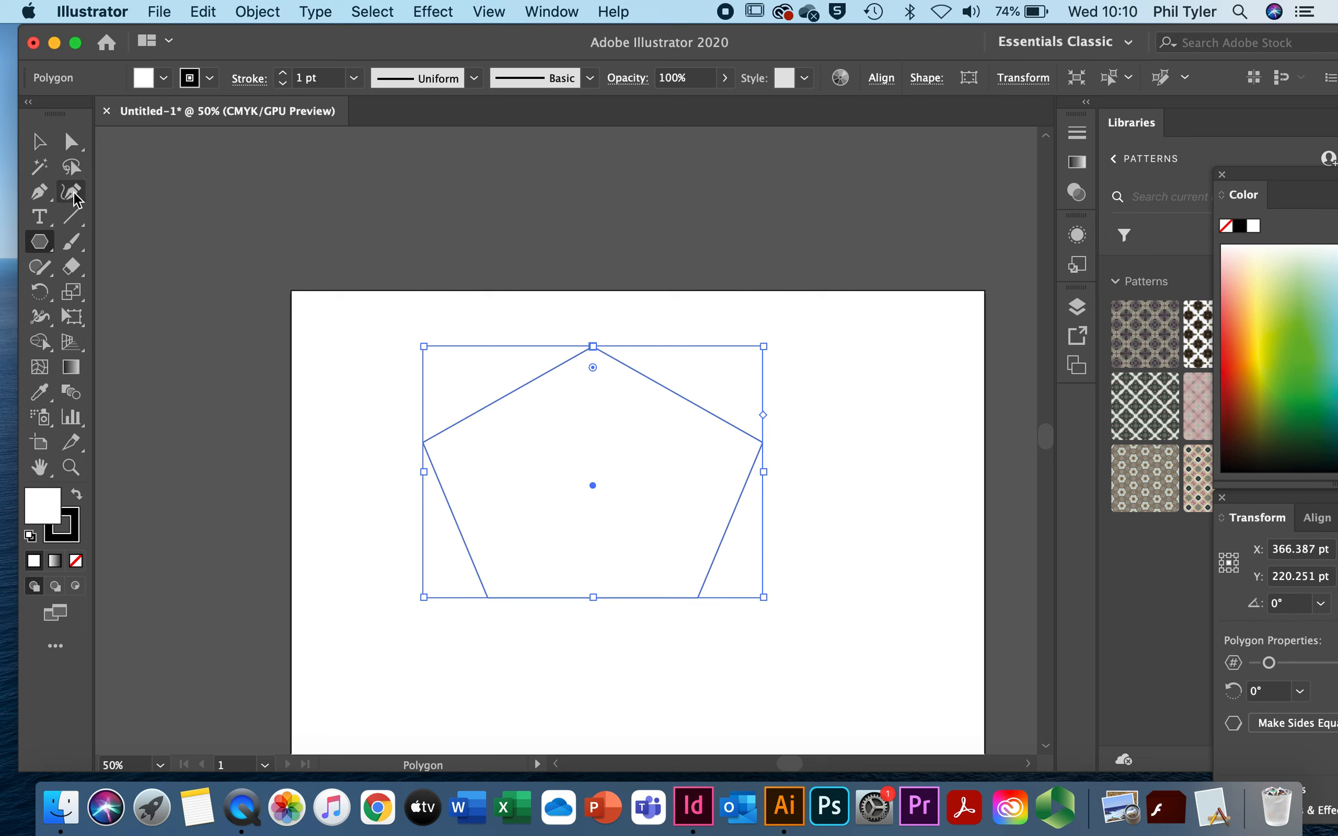
Reshape the pentagon into an irregular house-like outline by moving its top corner up and its right and left corners inward
click(73, 141)
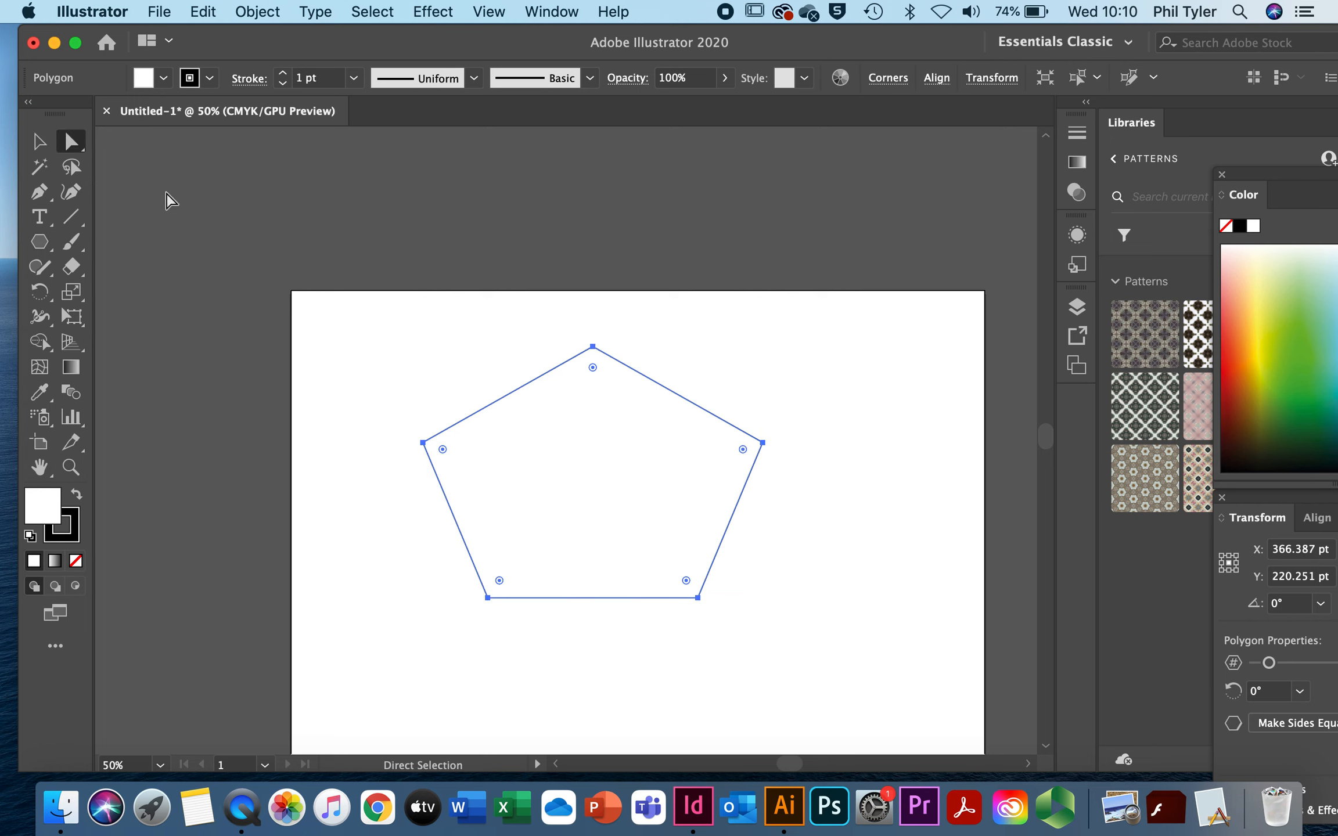
click(593, 347)
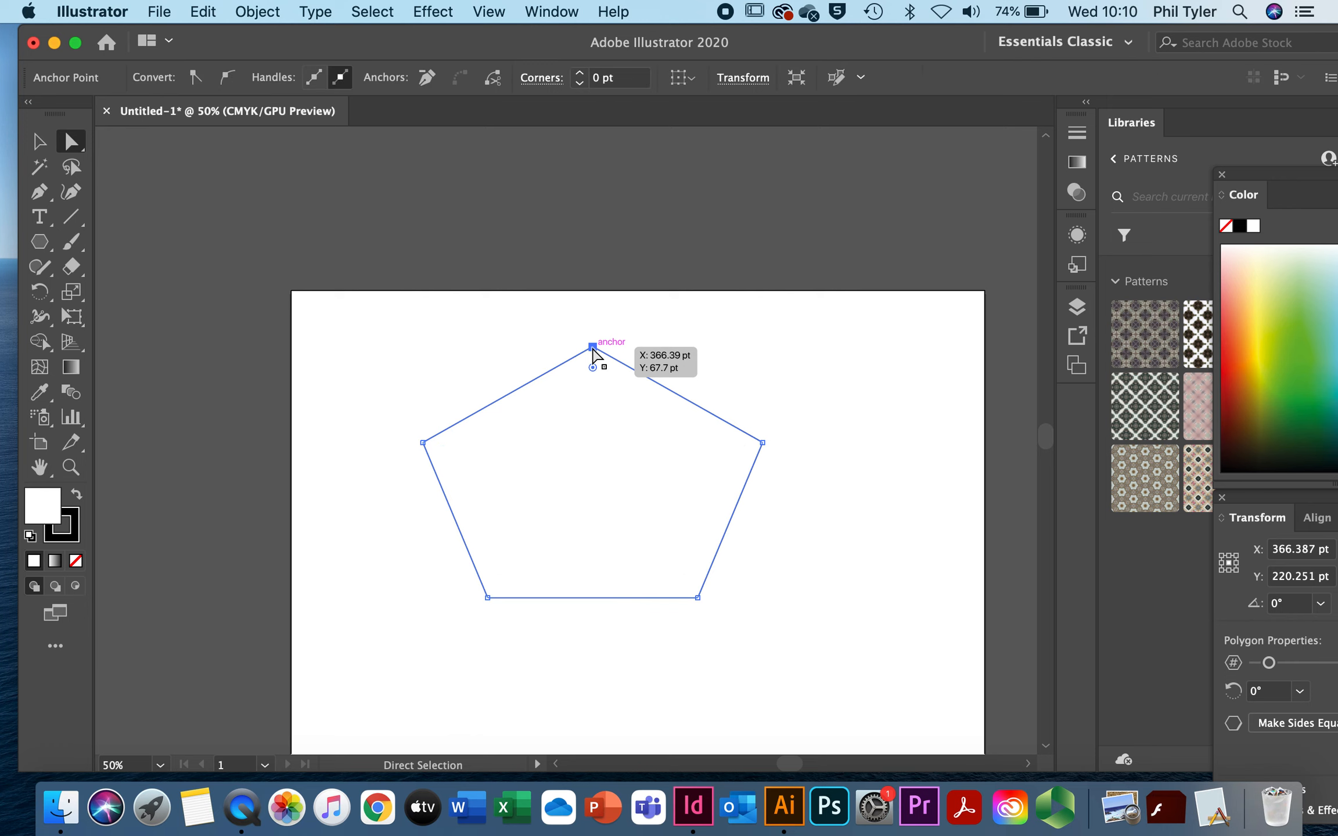
drag(592, 348, 617, 312)
drag(763, 443, 678, 455)
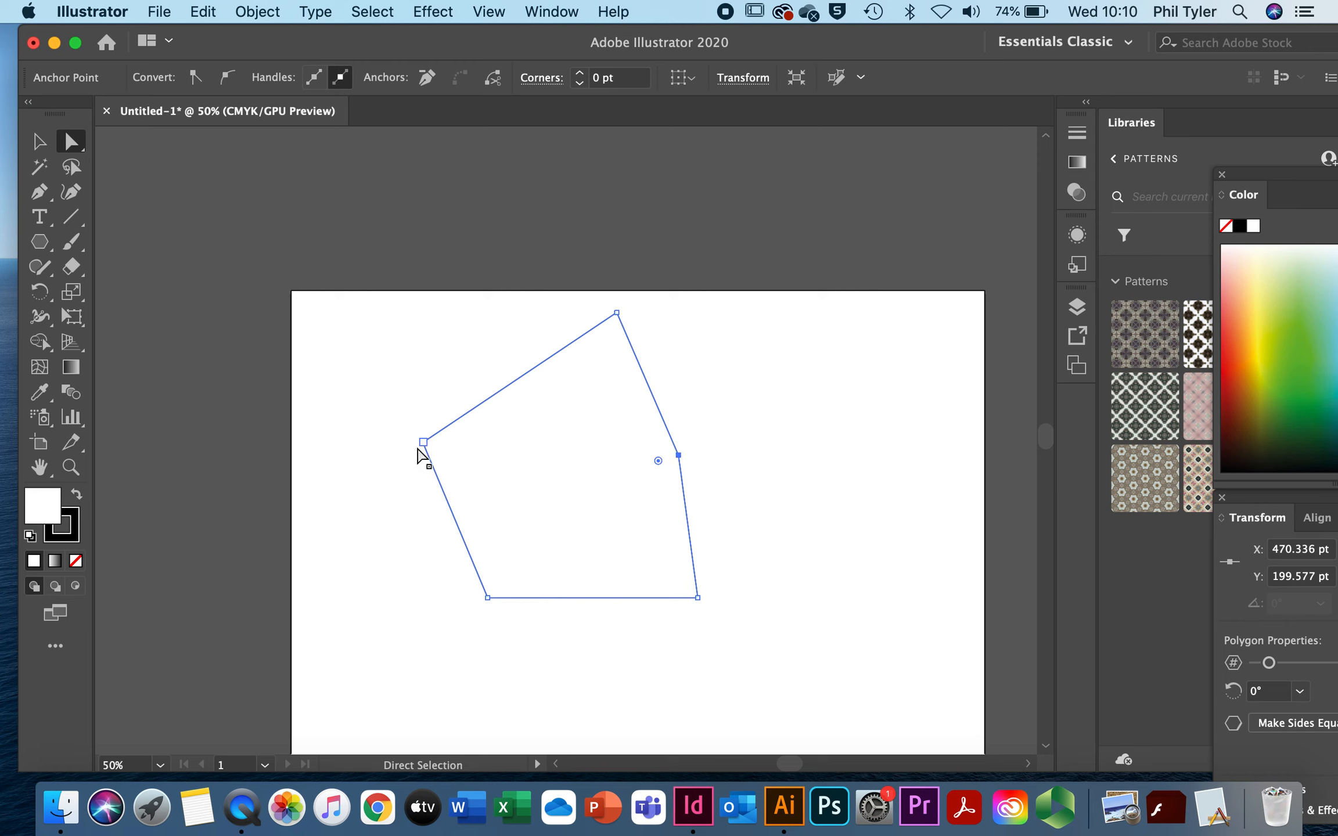
drag(424, 443, 484, 440)
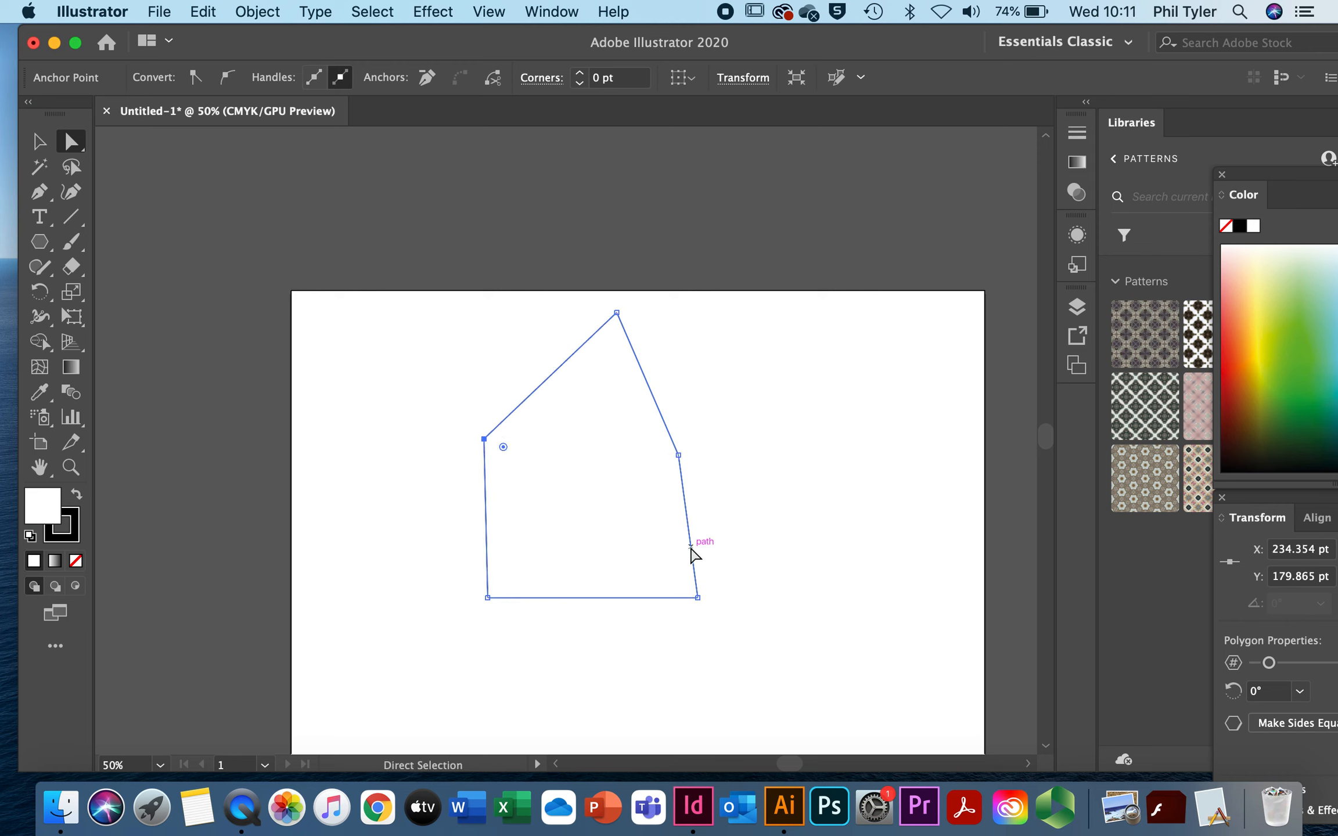
Delete the reshaped pentagon and draw a rectangle about 207 pt wide in the artboard's upper-left area
key(super+a)
key(Delete)
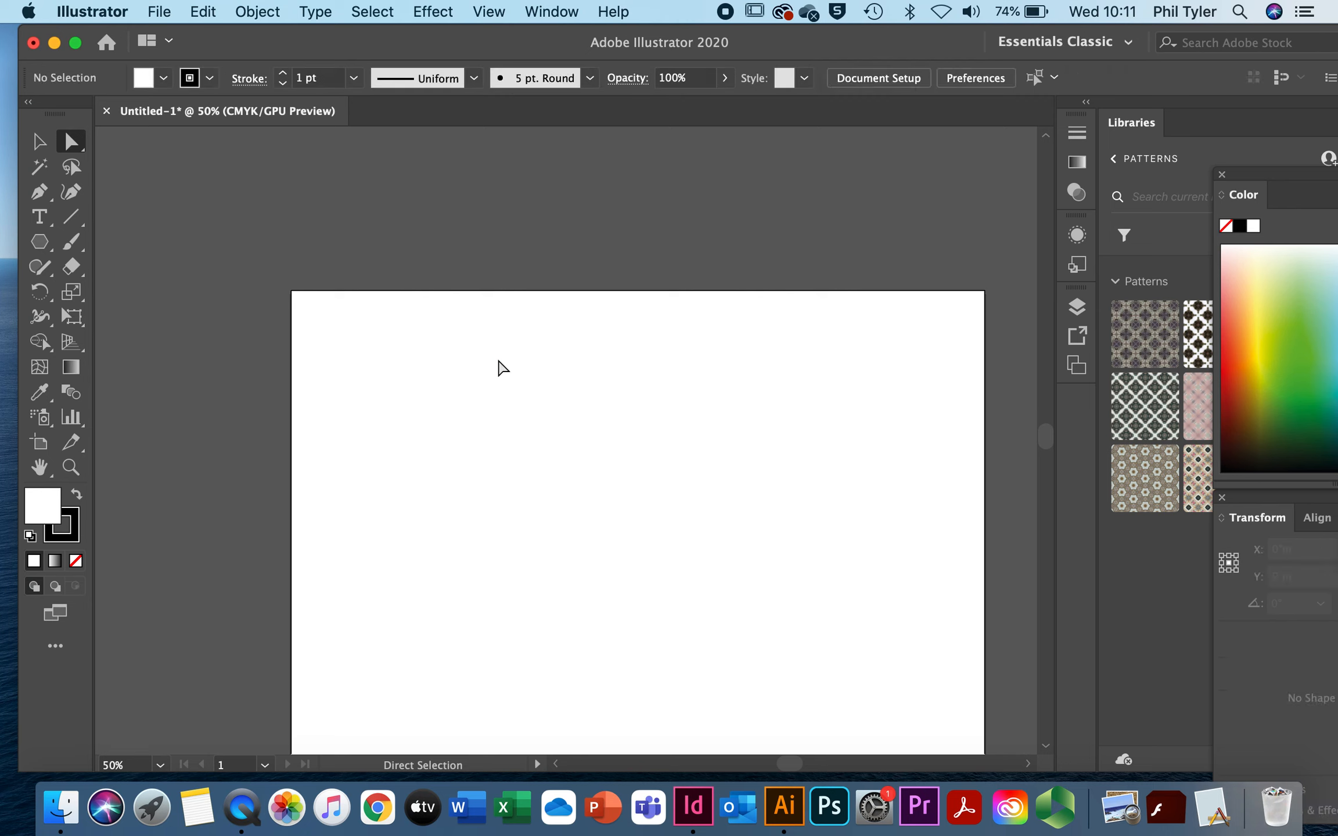
click(41, 241)
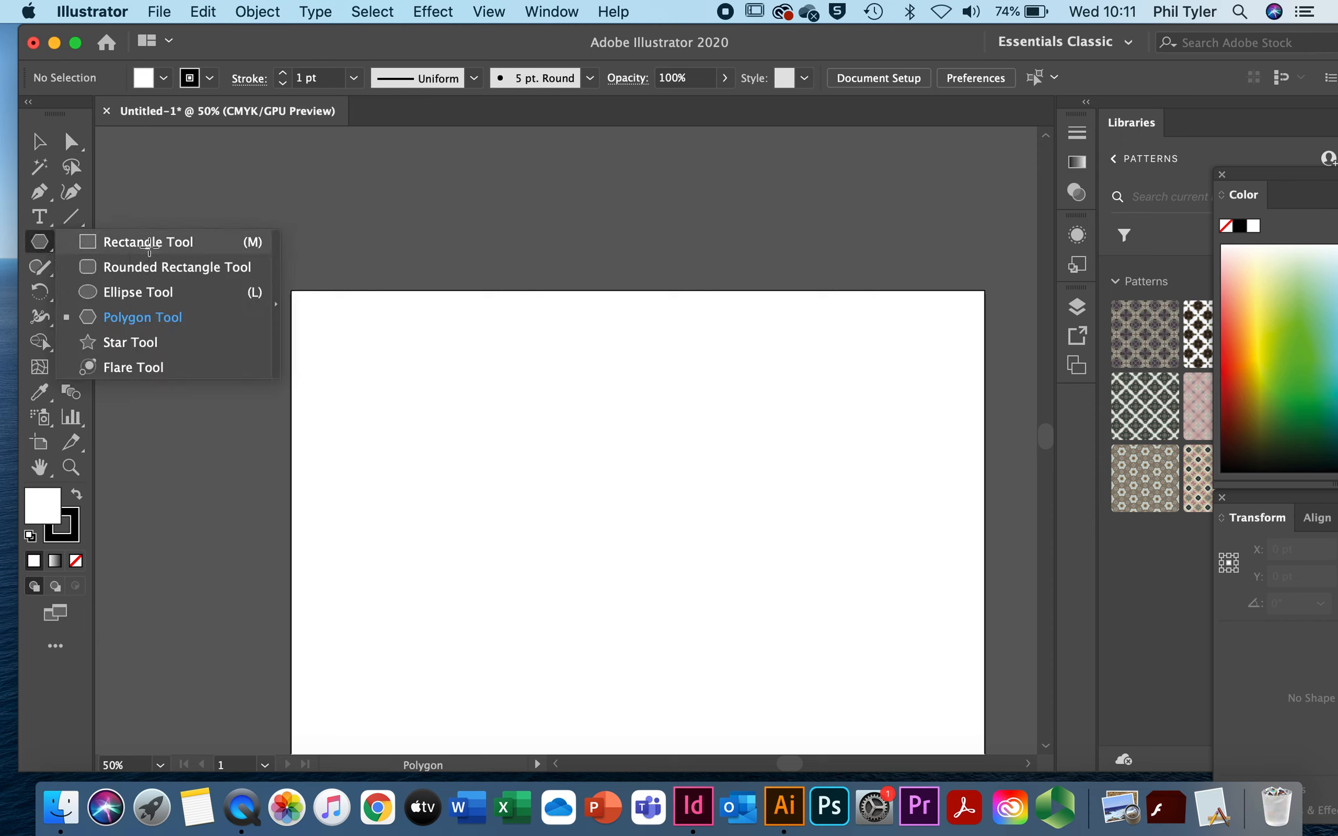
click(149, 243)
drag(392, 345, 562, 495)
Draw an ellipse about 322 pt wide overlapping the rectangle's lower-right corner
click(39, 244)
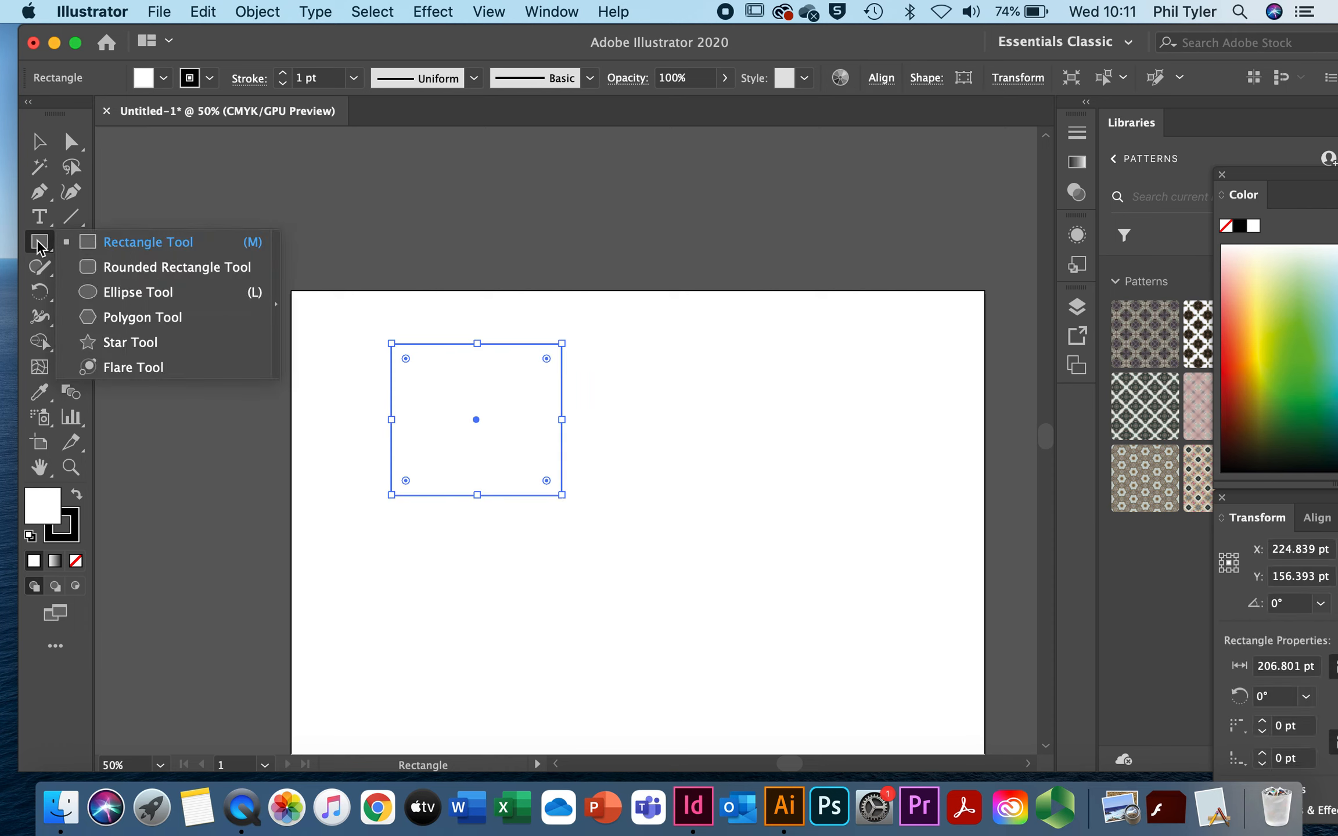
click(129, 290)
drag(453, 394, 719, 584)
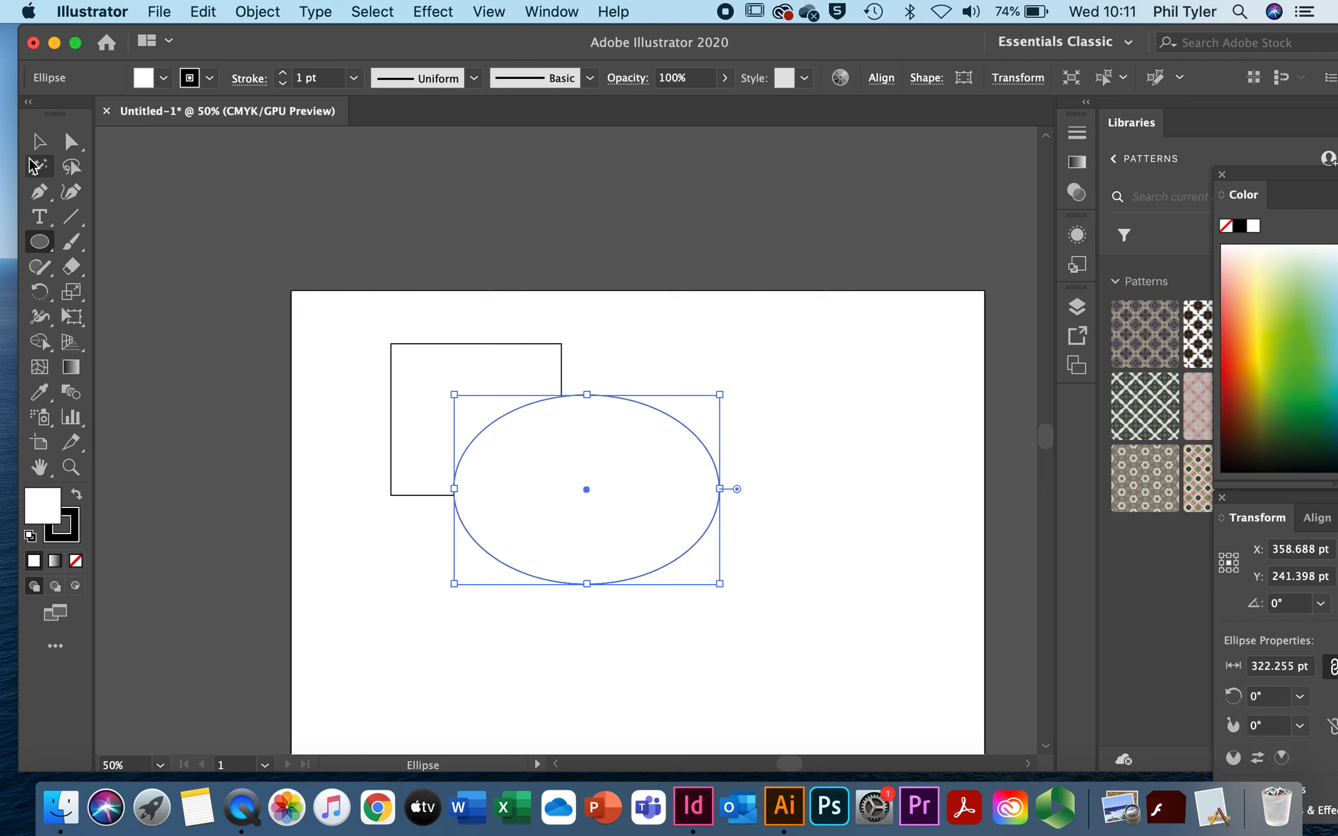
Draw a rotated pentagon with a radius of about 230 pt over the rectangle and the ellipse's left edge
click(40, 242)
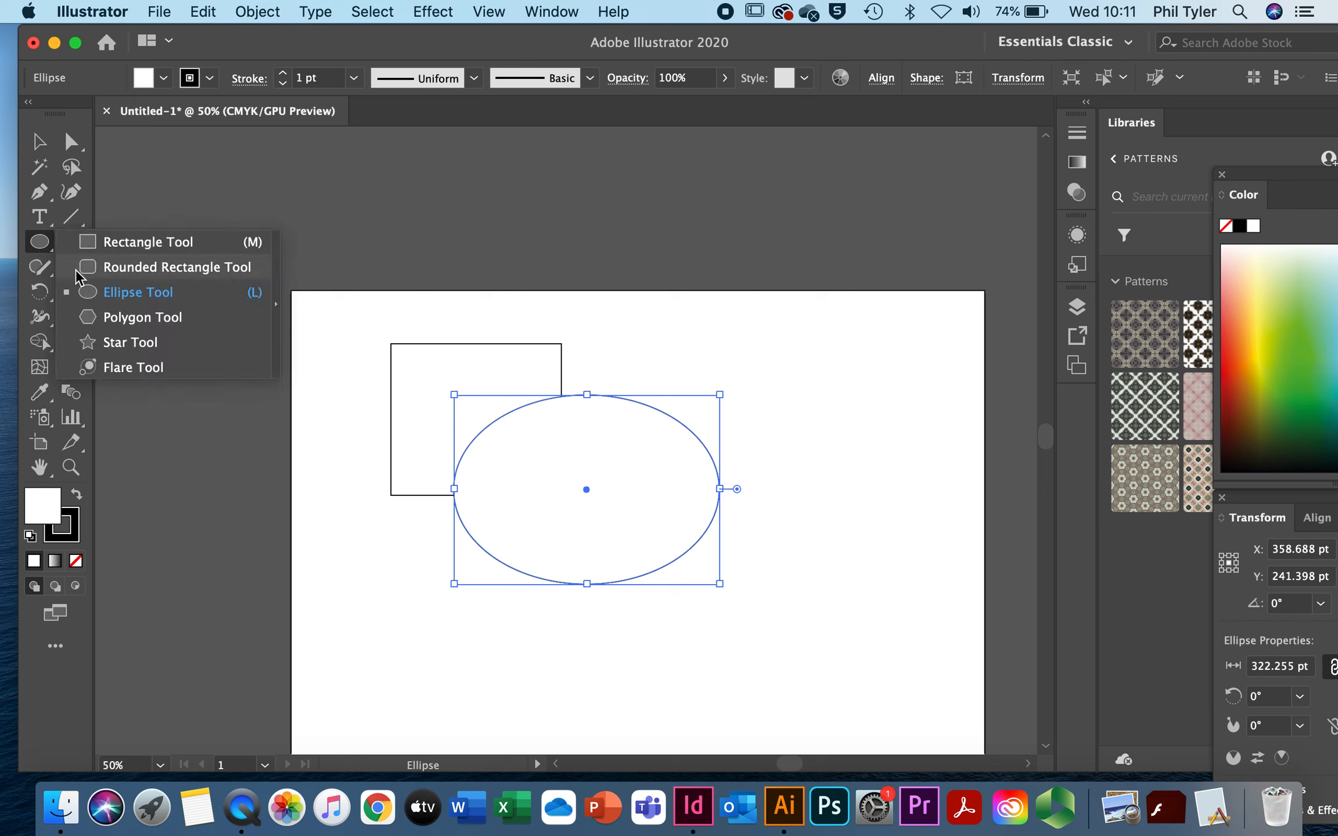
click(96, 317)
drag(326, 400, 453, 539)
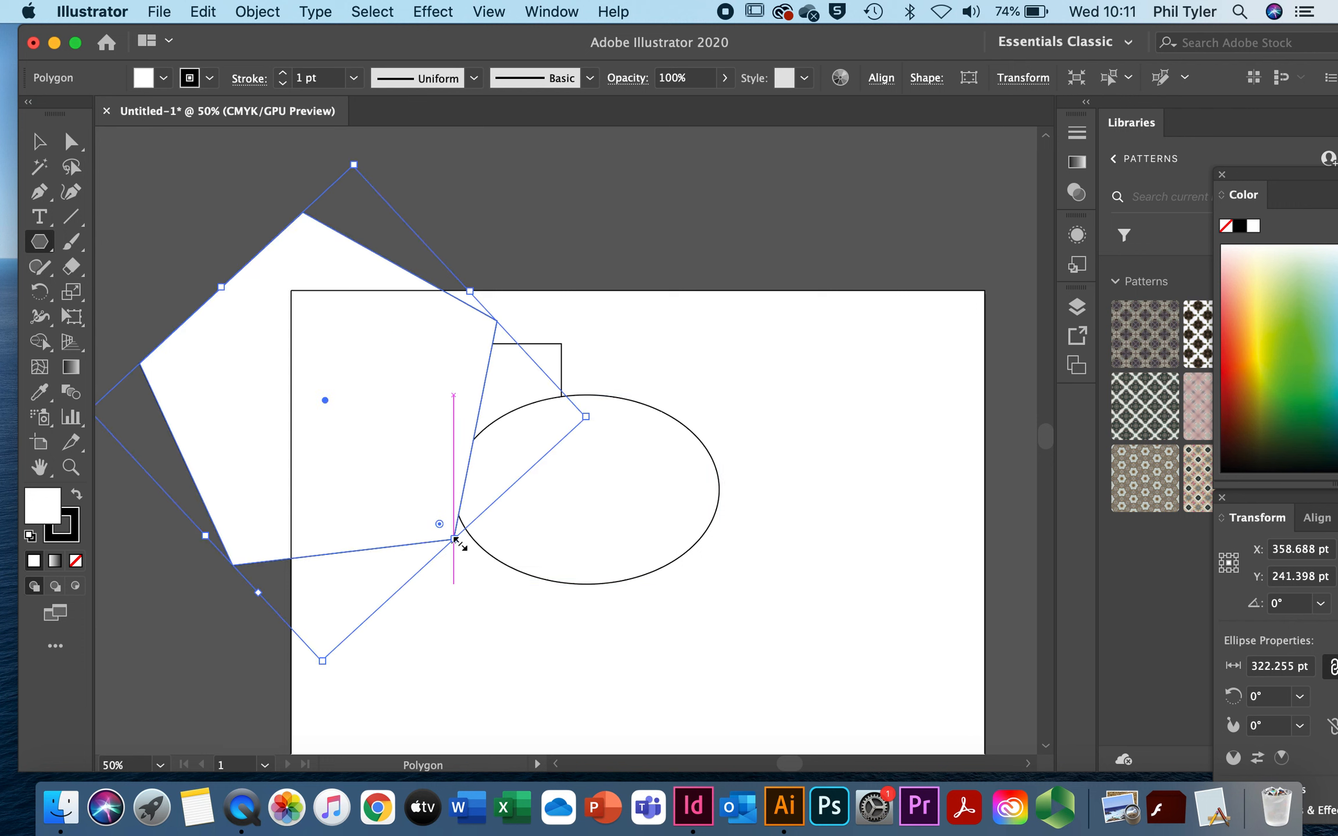
click(777, 317)
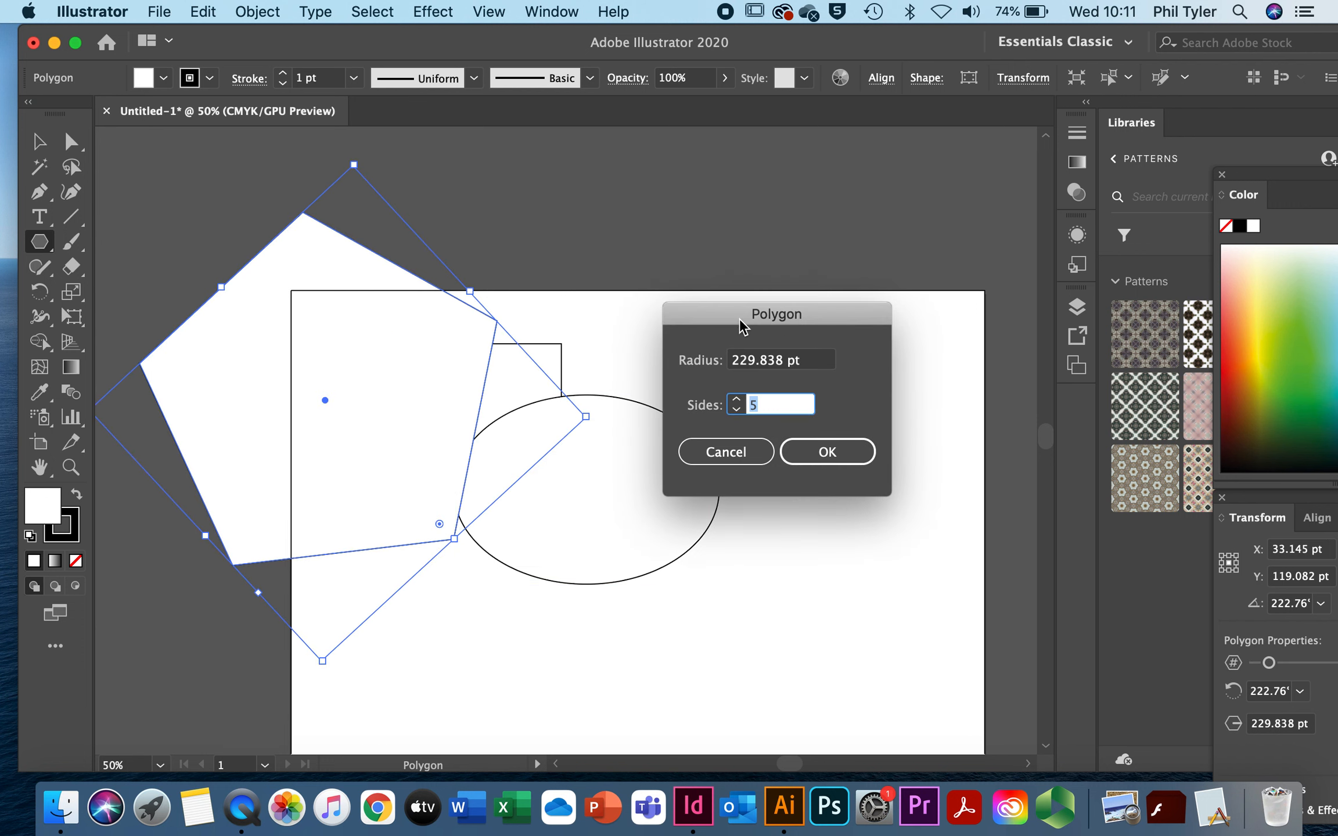
click(727, 453)
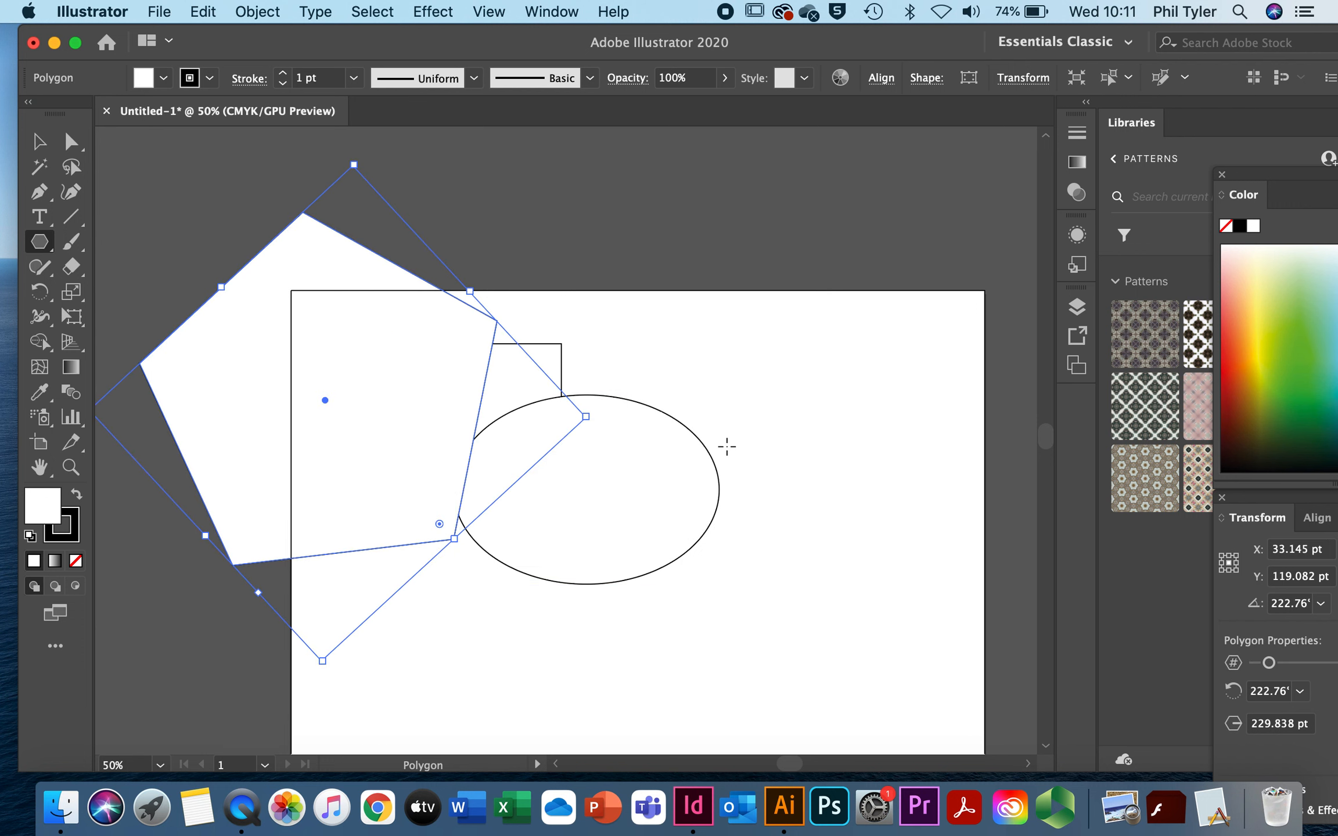
Select the pentagon, rectangle and ellipse together and move them right and down so they lie fully on the artboard
click(35, 142)
key(super+a)
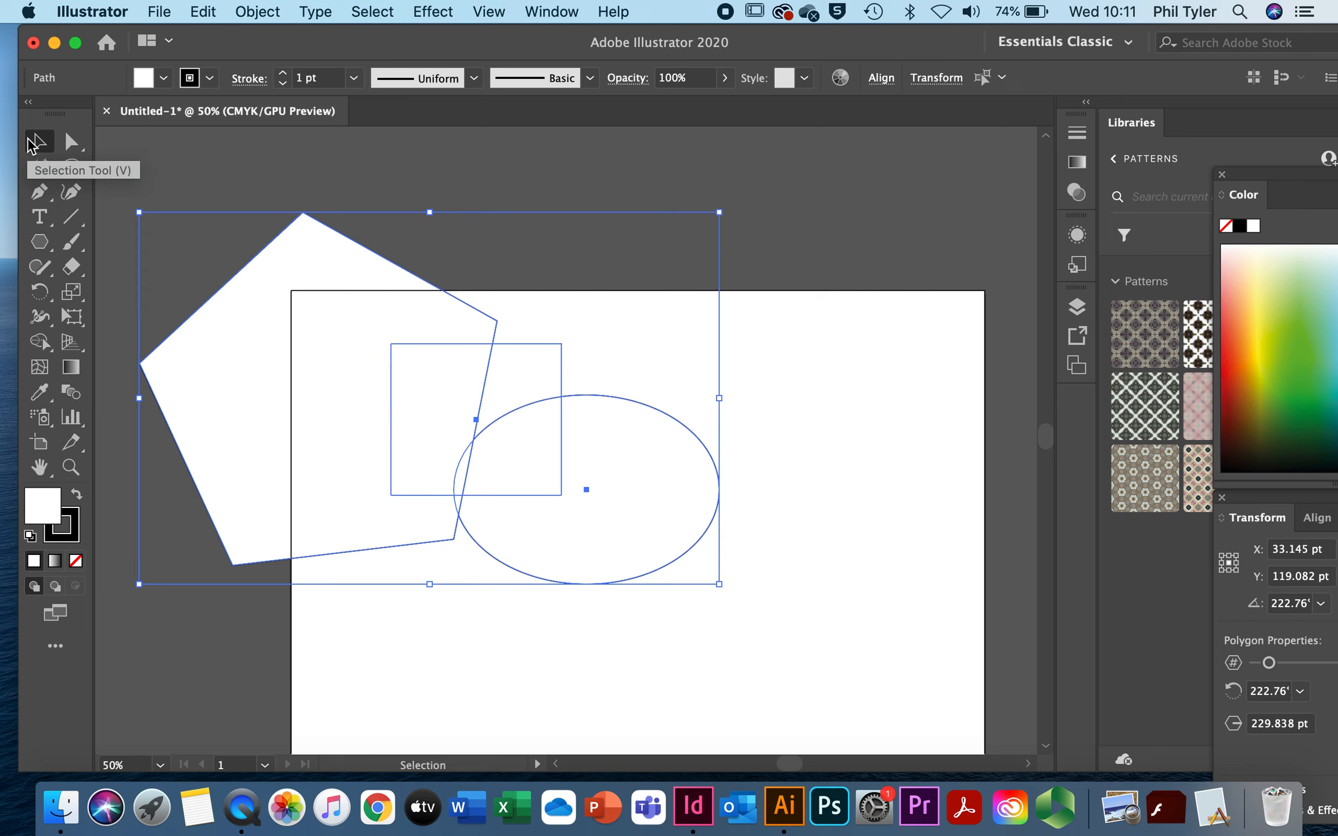
drag(367, 312, 573, 392)
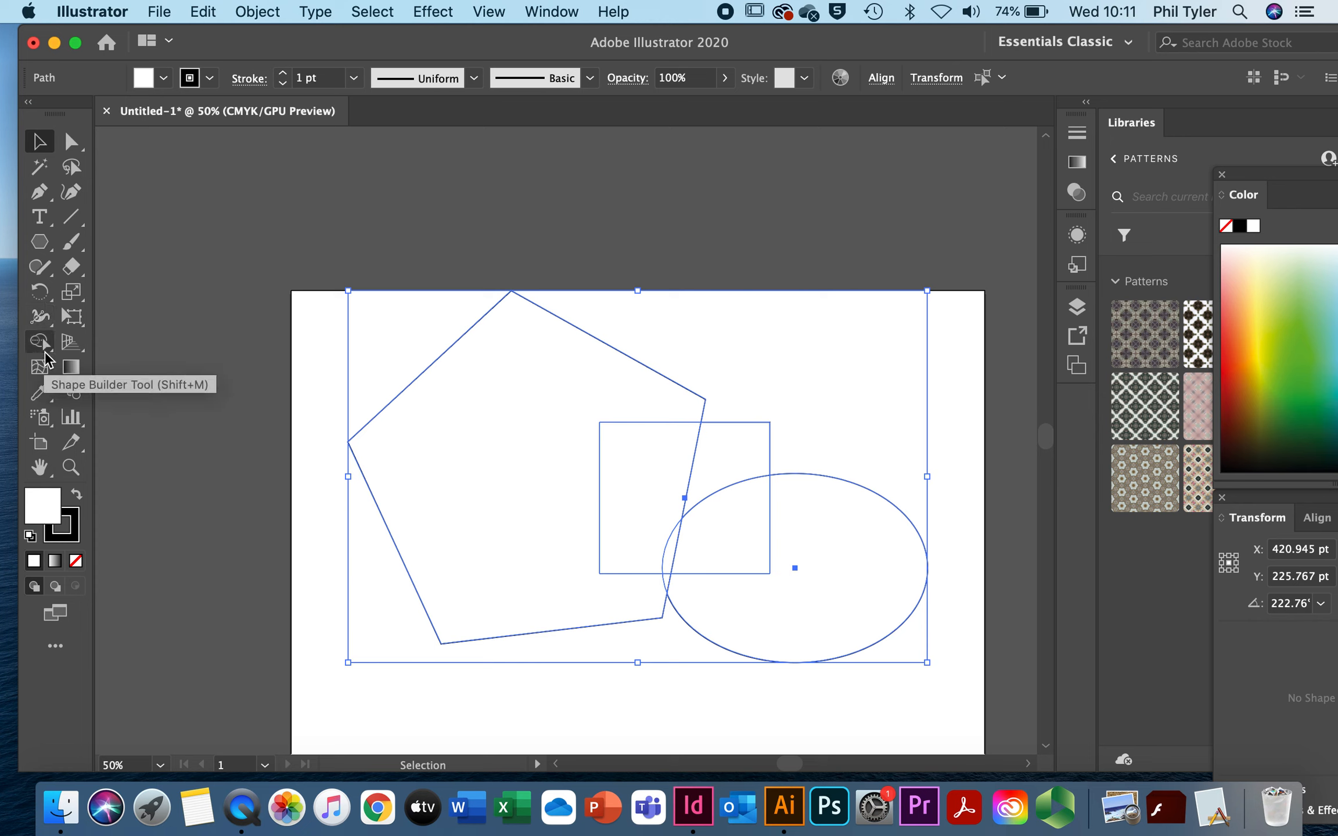
Use the Shape Builder tool to cut the rectangle and most of the ellipse away, producing a pentagon with a notched right side
click(40, 342)
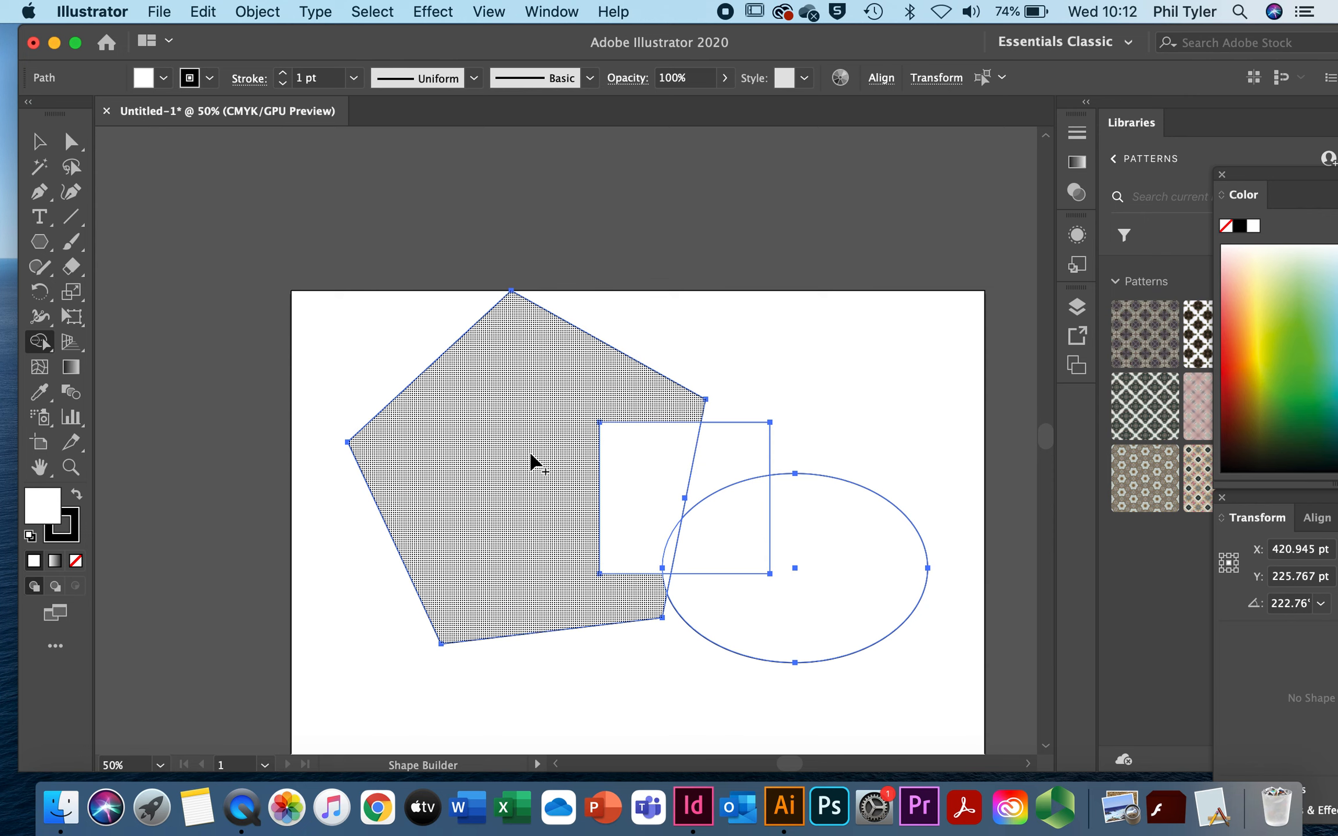
click(639, 474)
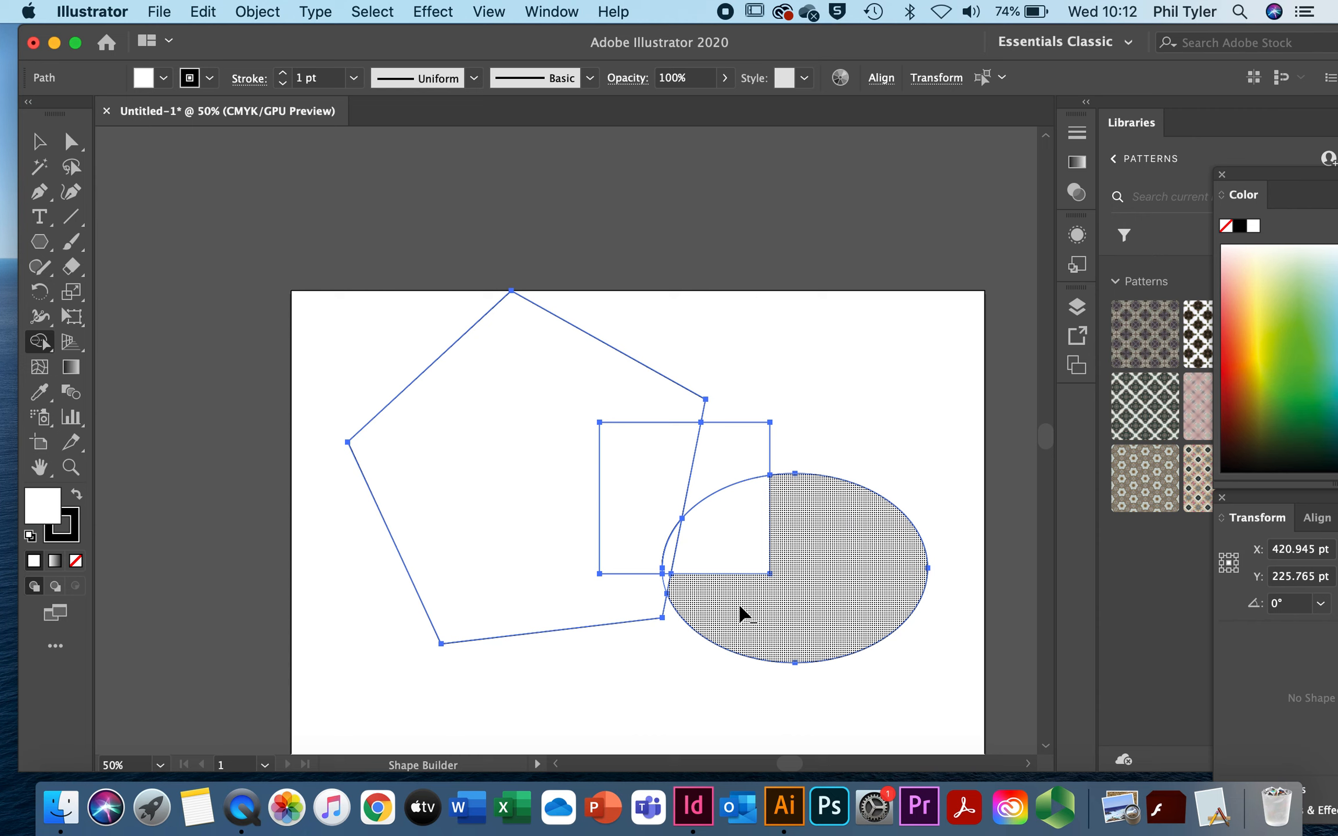
mouse_move(738, 611)
mouse_down()
mouse_move(728, 532)
mouse_move(704, 478)
mouse_move(680, 468)
mouse_up()
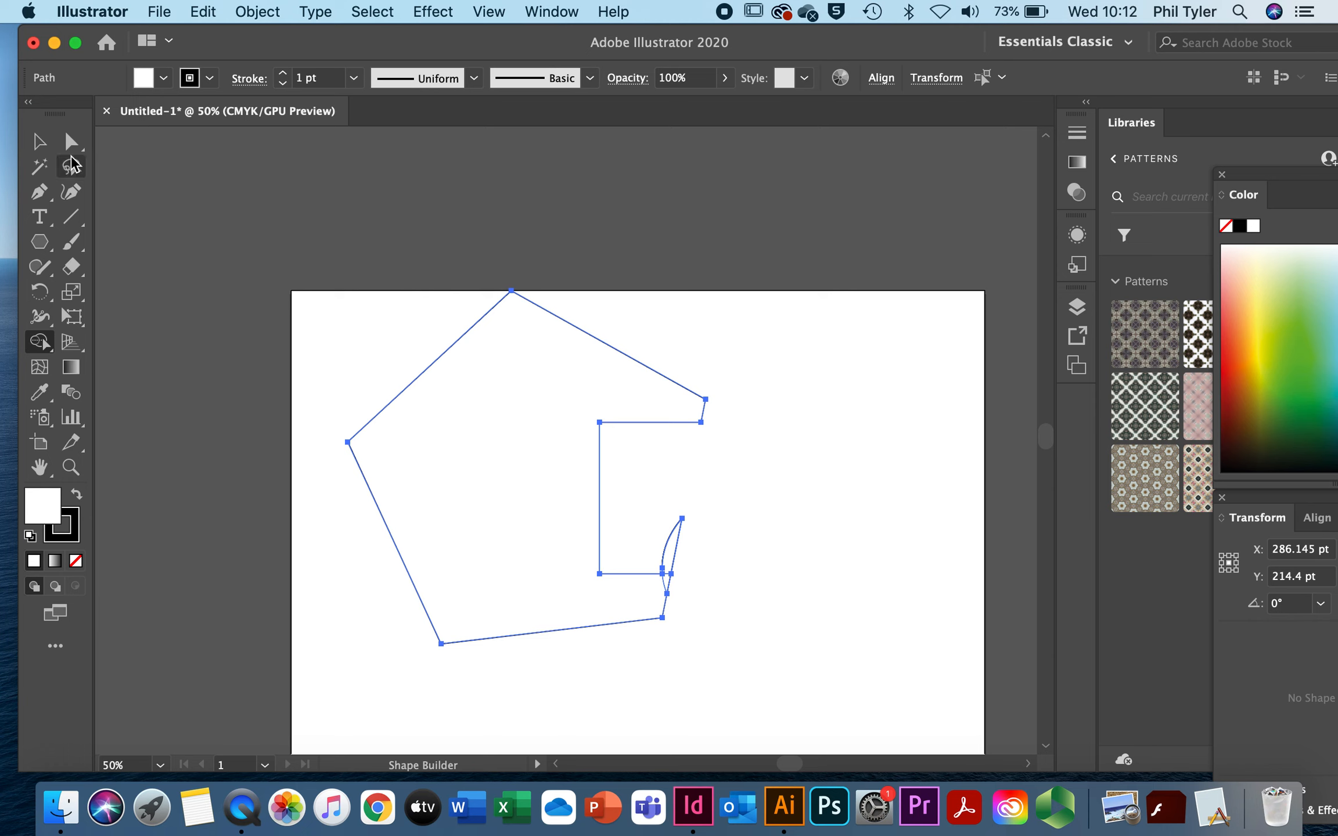
Move the notched pentagon down and right, and squash it from its bottom and left sides into a smaller shape
click(40, 141)
click(771, 422)
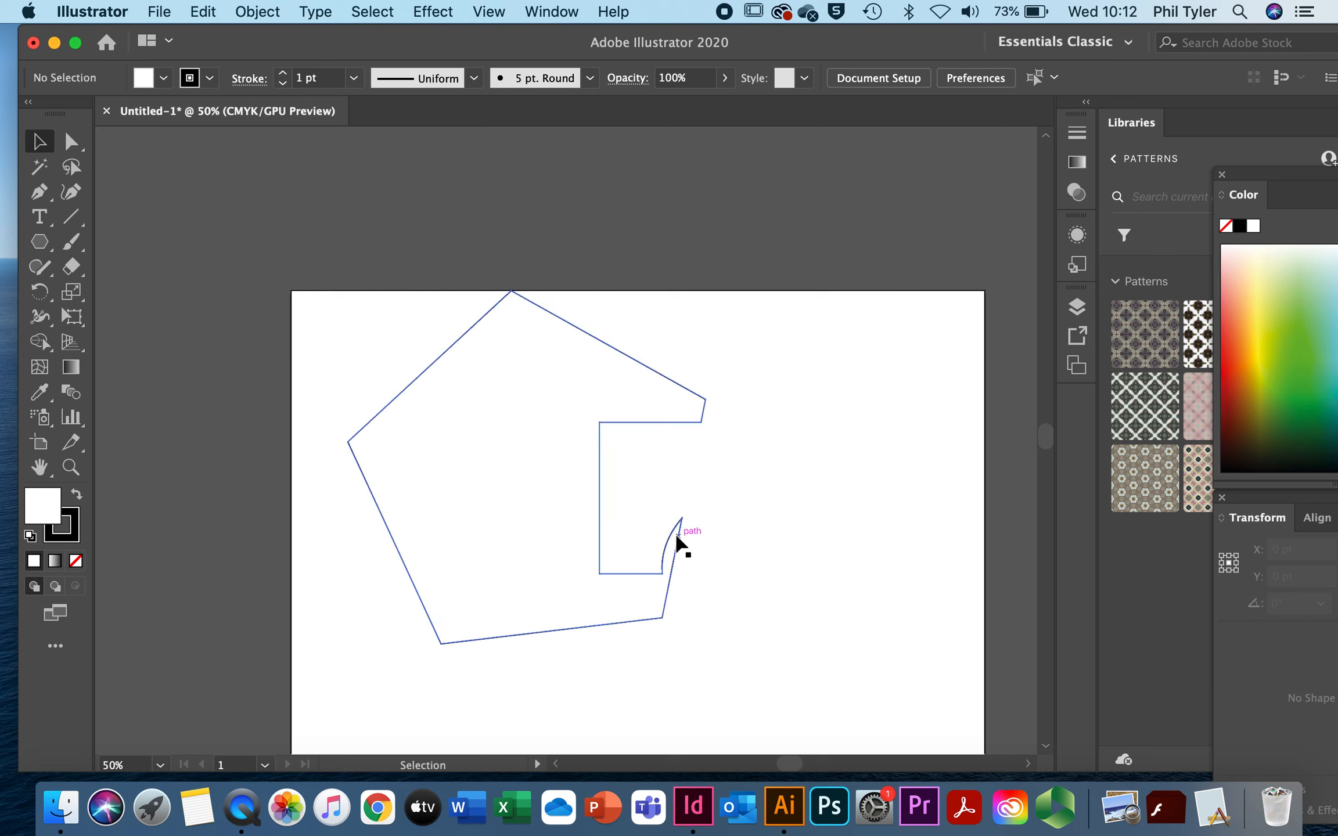
drag(620, 354, 727, 437)
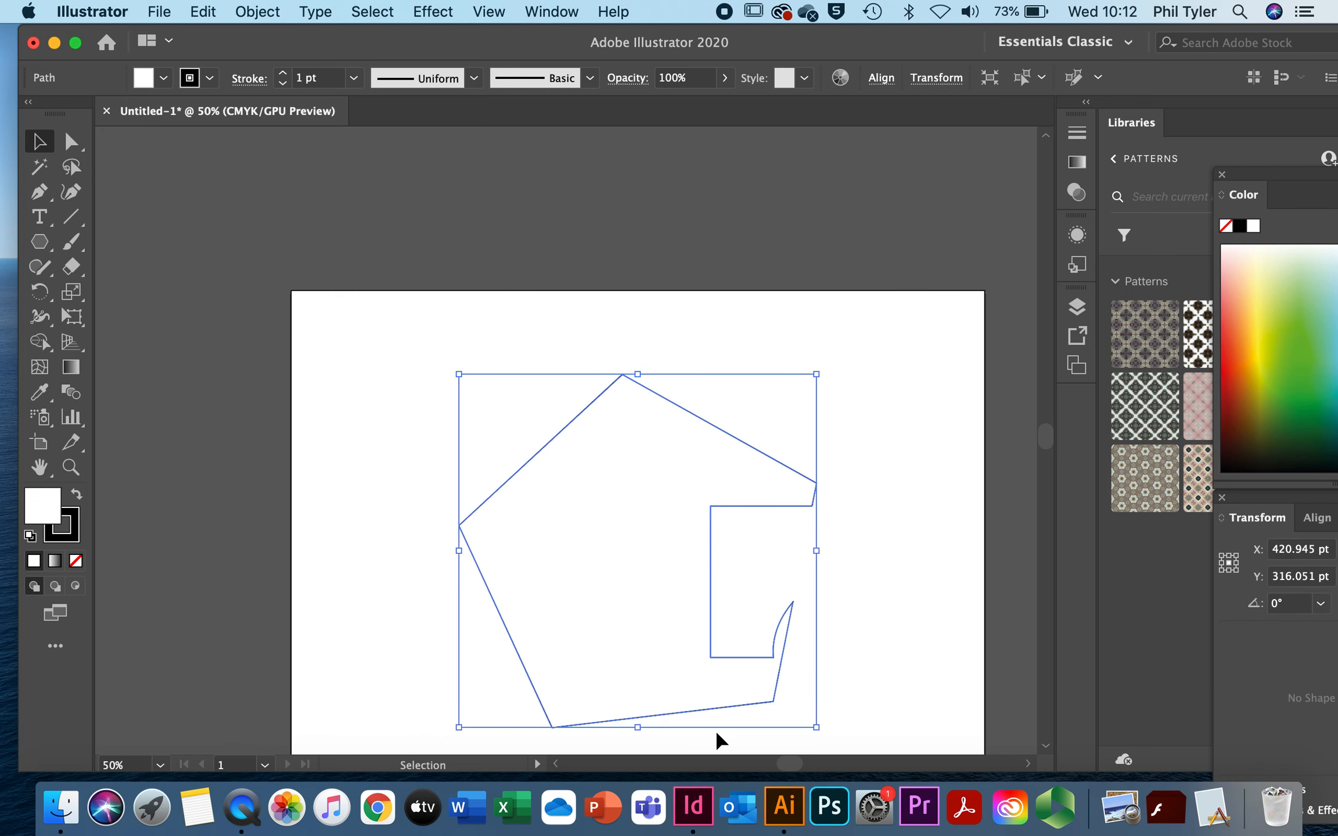
drag(639, 728, 638, 629)
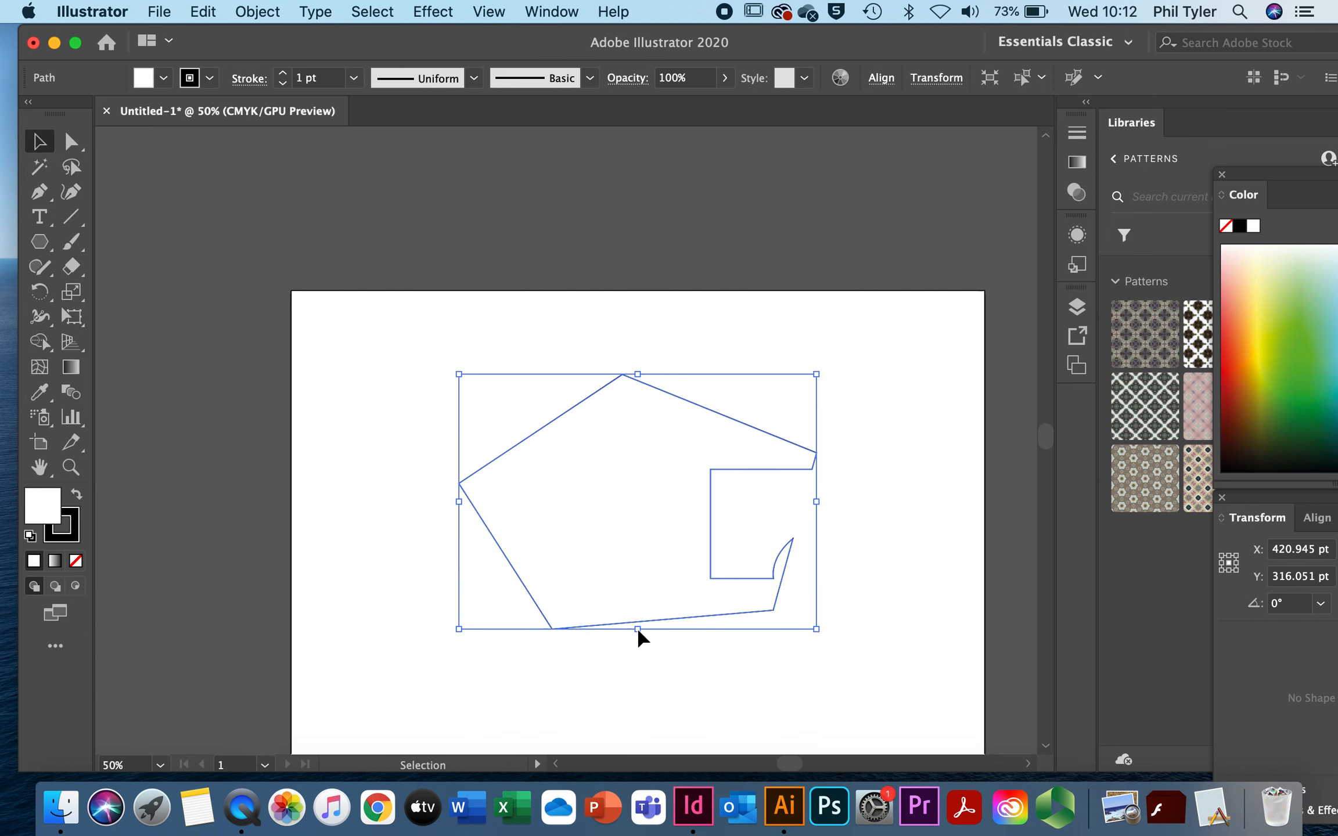
drag(457, 502, 548, 501)
Reshape the notched pentagon by moving its top corner down and the notch's upper inner corner down and left, and deselect it
click(70, 143)
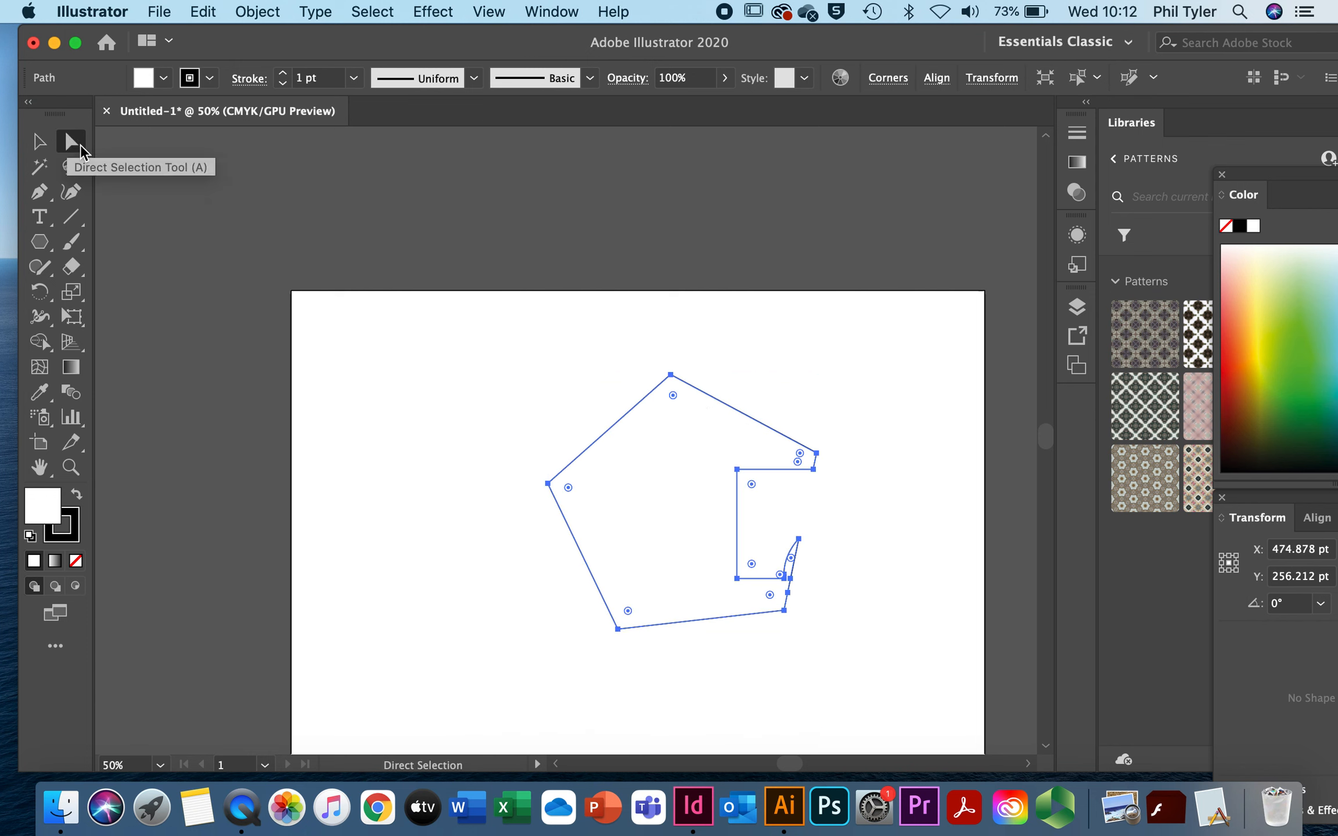
drag(672, 381, 672, 439)
drag(737, 473, 683, 507)
click(953, 412)
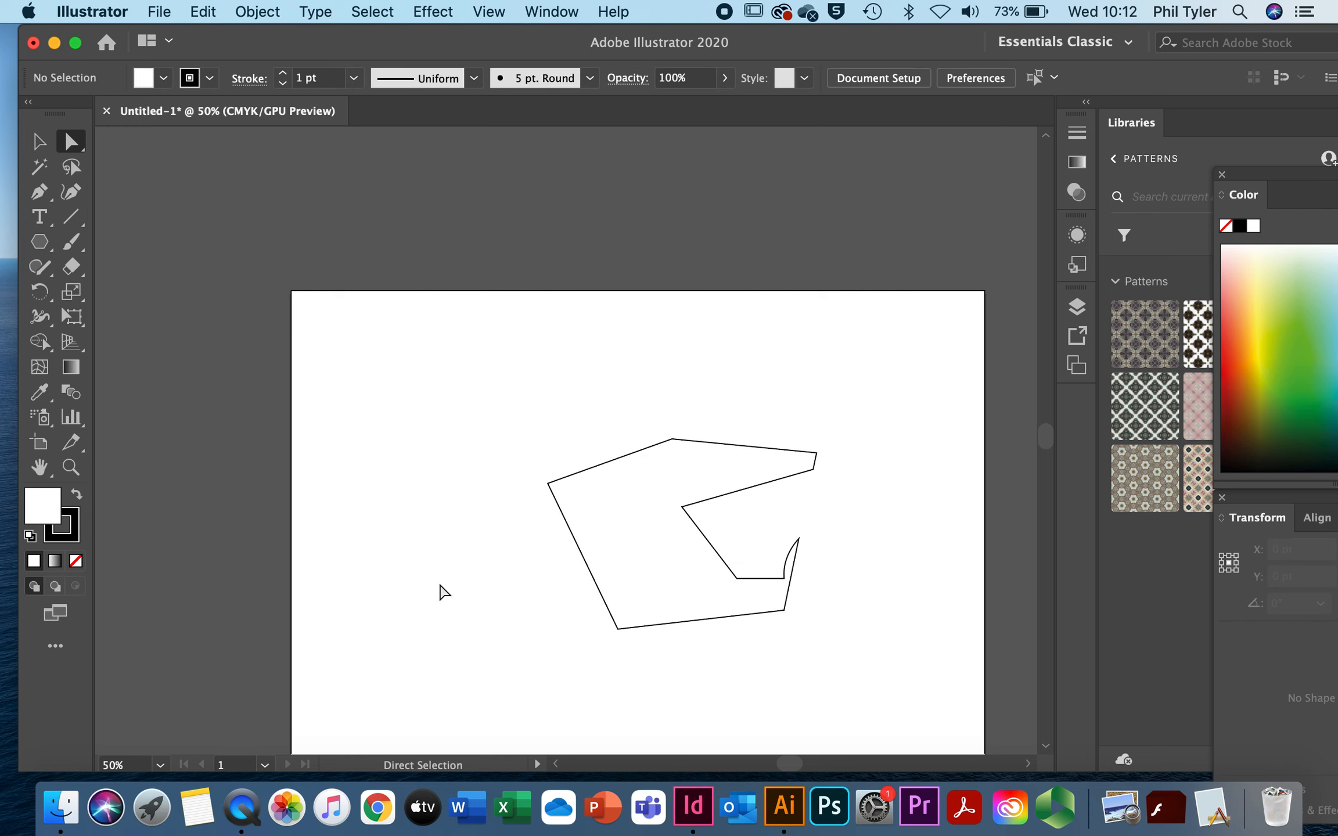